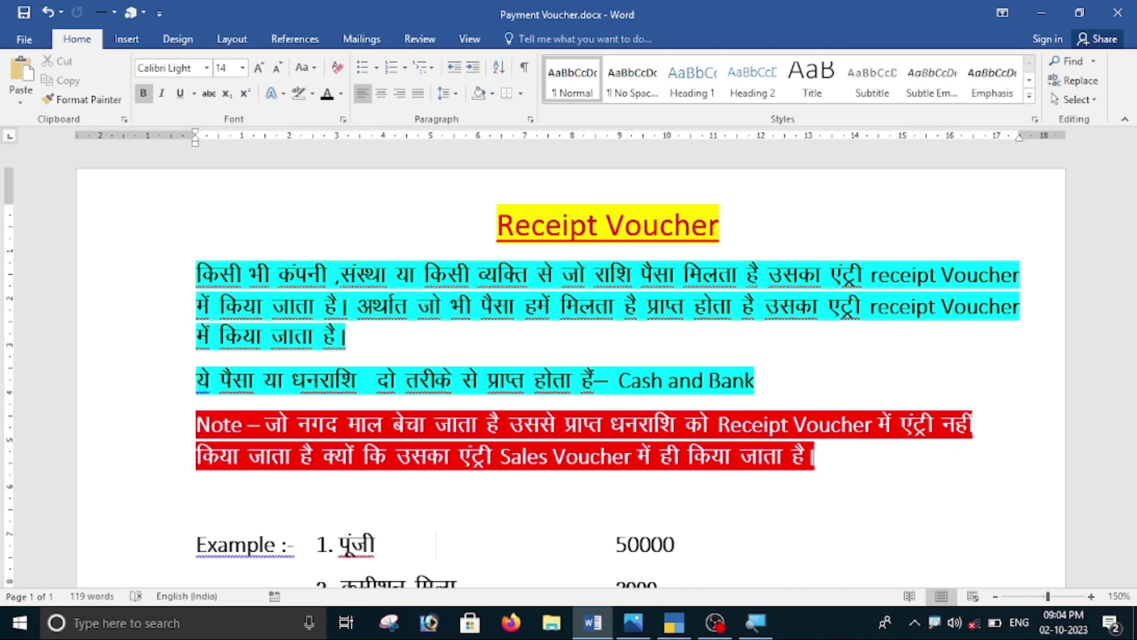
# - Read the Receipt Voucher definition, the note on cash sales and the example transactions in the Word document
pyautogui.scroll(-3, 589, 406)
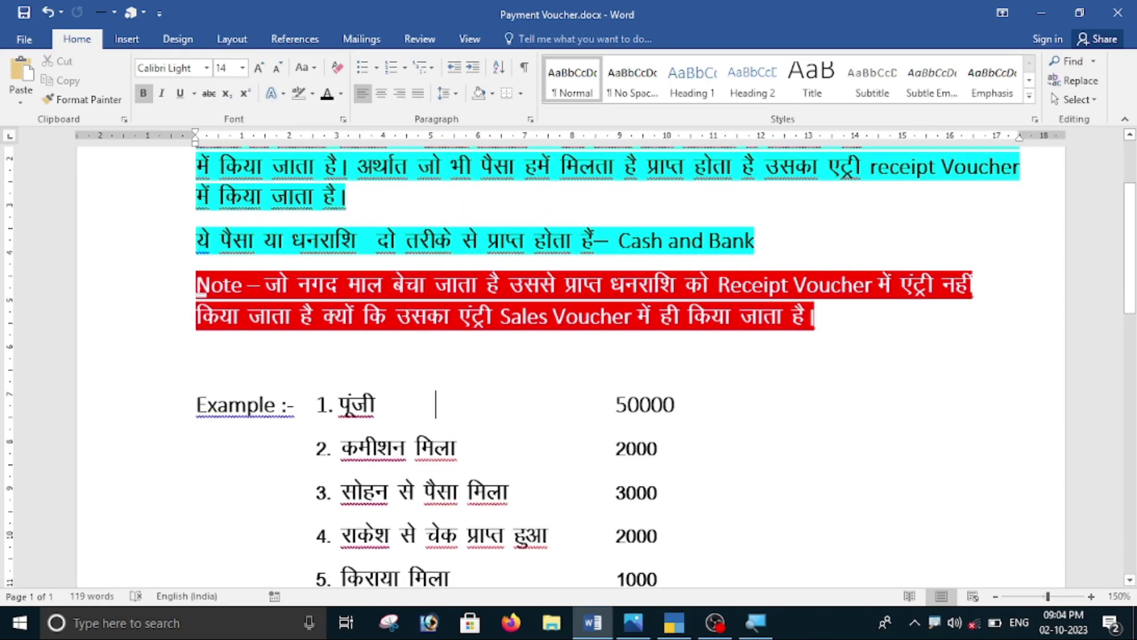
pyautogui.moveTo(197, 285); pyautogui.dragTo(259, 286)
pyautogui.press('Down')
pyautogui.press('Down')
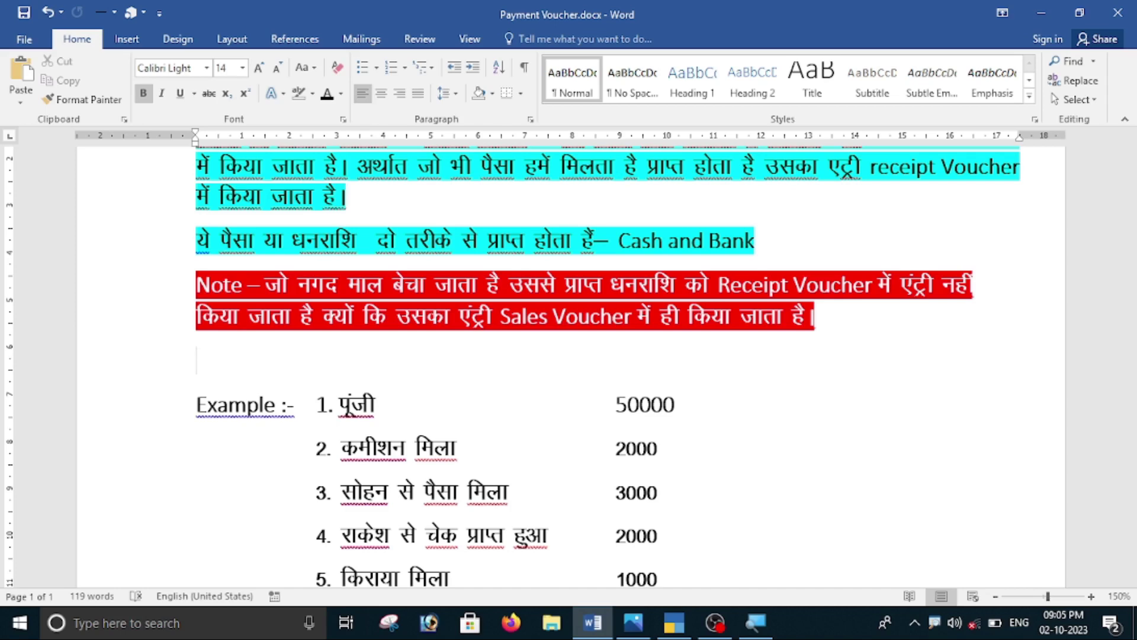
pyautogui.scroll(-3, 592, 356)
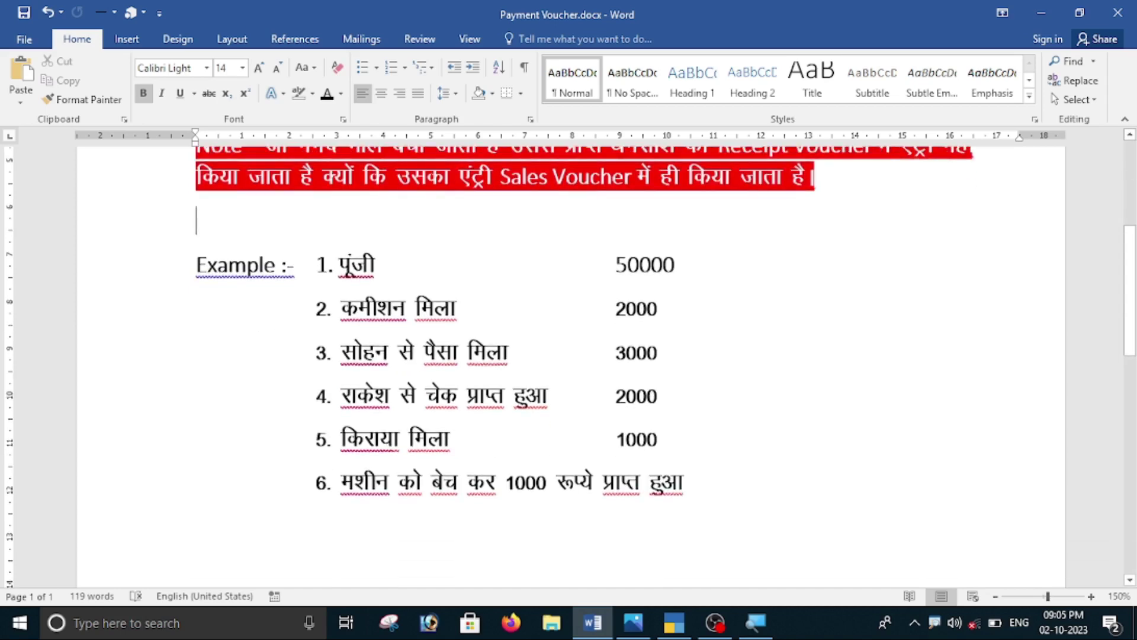
pyautogui.moveTo(706, 271); pyautogui.dragTo(195, 271)
pyautogui.click(655, 309)
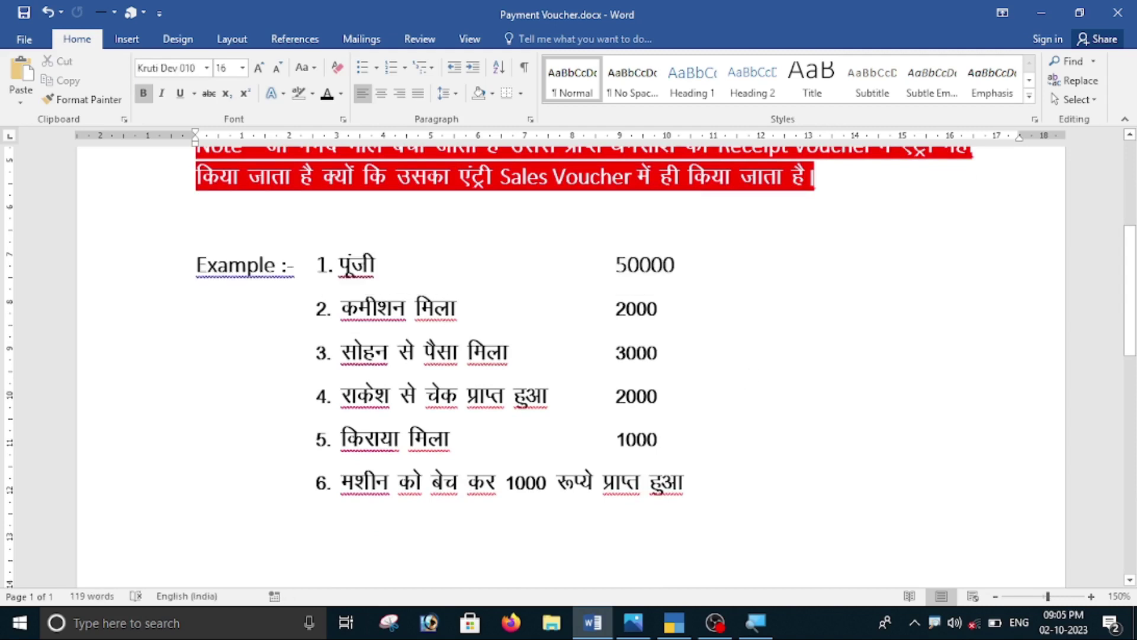
pyautogui.click(667, 352)
pyautogui.click(676, 623)
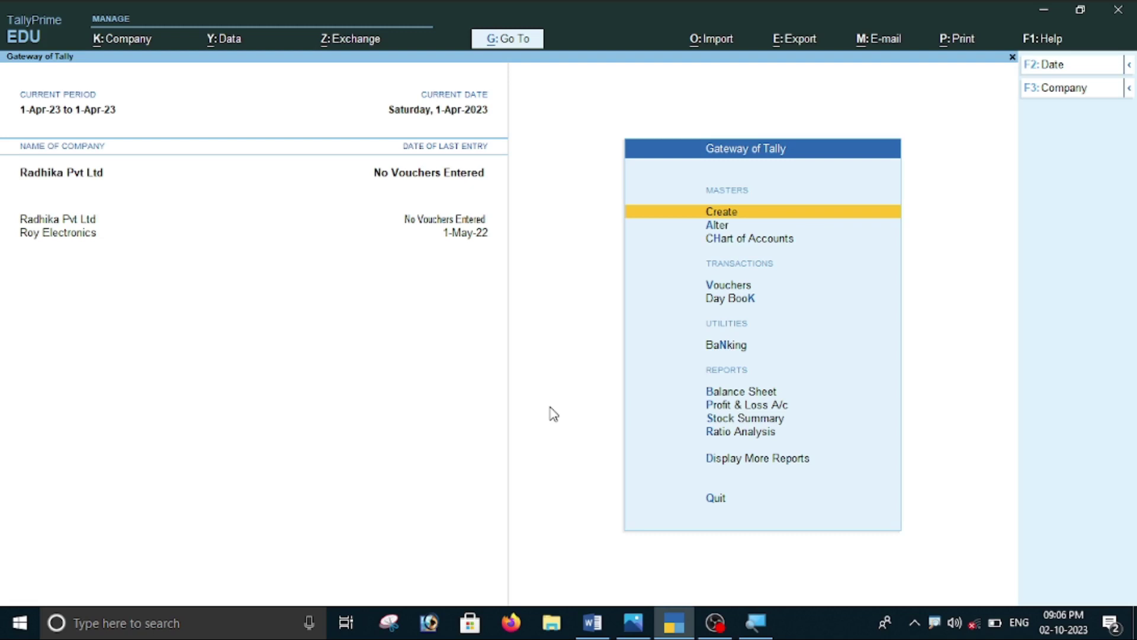
pyautogui.click(592, 622)
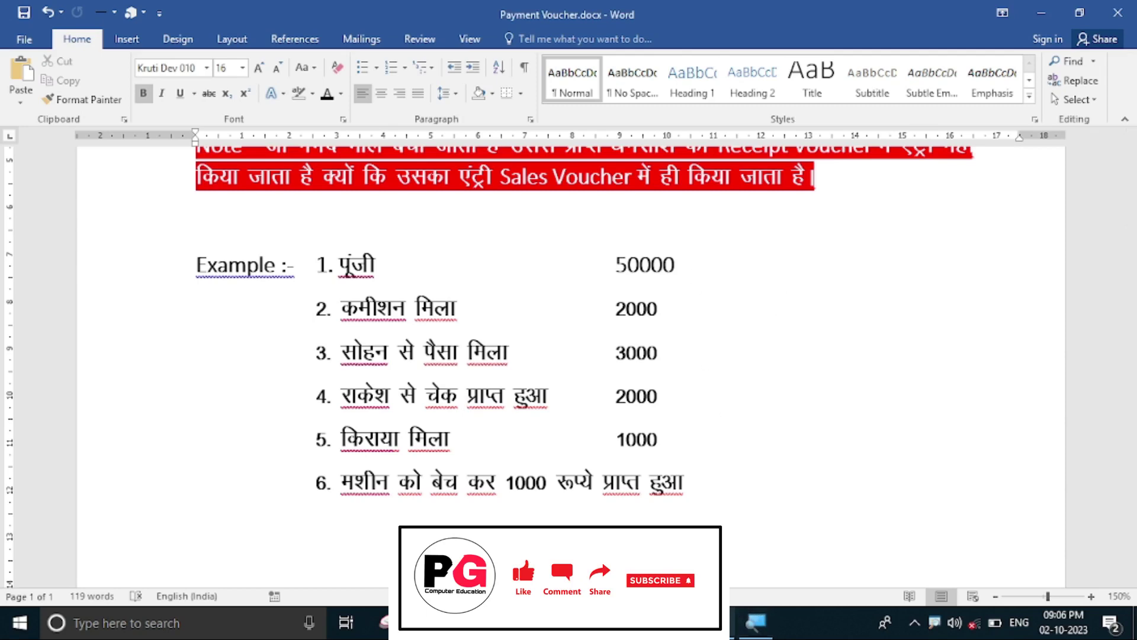
# - Switch to TallyPrime and start creating a ledger named Capital for Radhika Pvt Ltd
pyautogui.hotkey('alt', 'Tab')
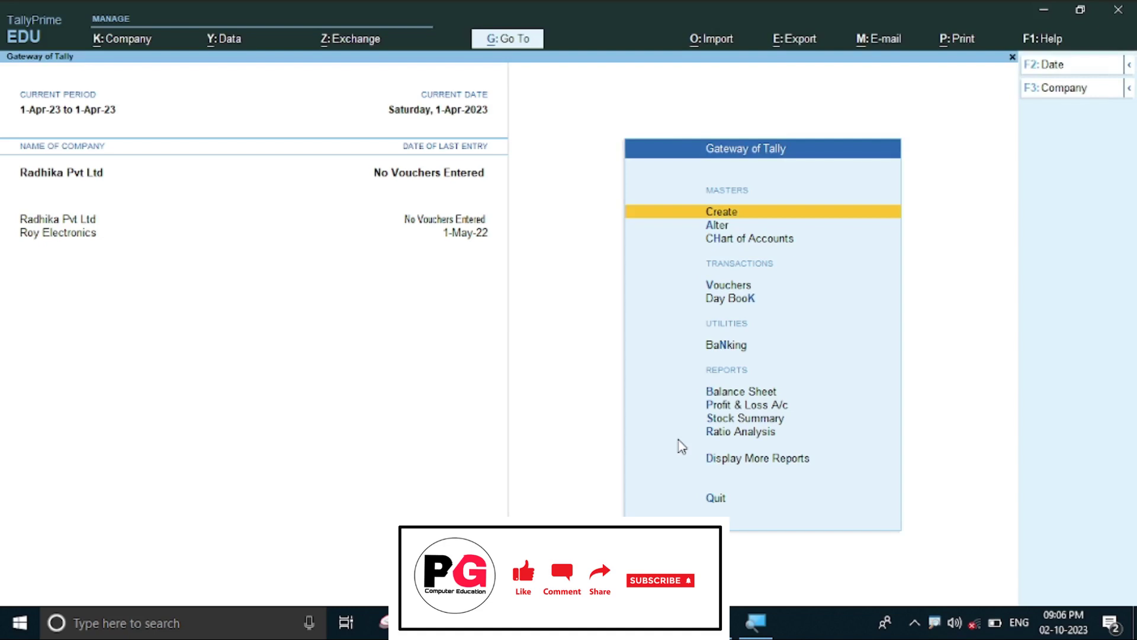
pyautogui.press('Return')
pyautogui.press('Down')
pyautogui.press('Down')
pyautogui.press('Up')
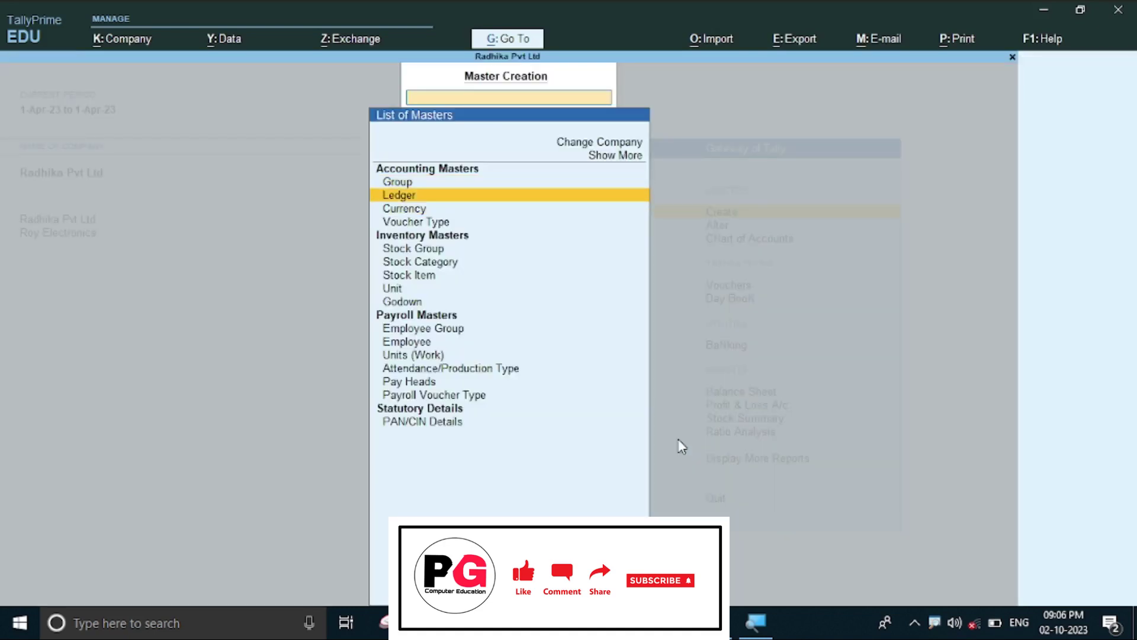
pyautogui.press('Return')
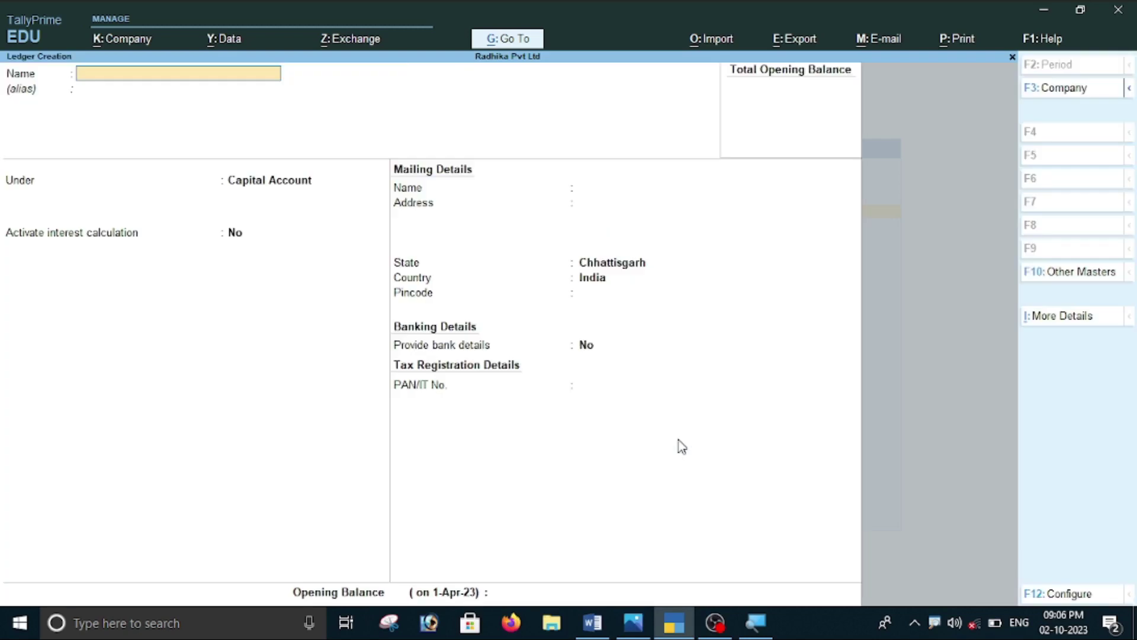
pyautogui.write('Capital')
pyautogui.press('Return')
pyautogui.press('Return')
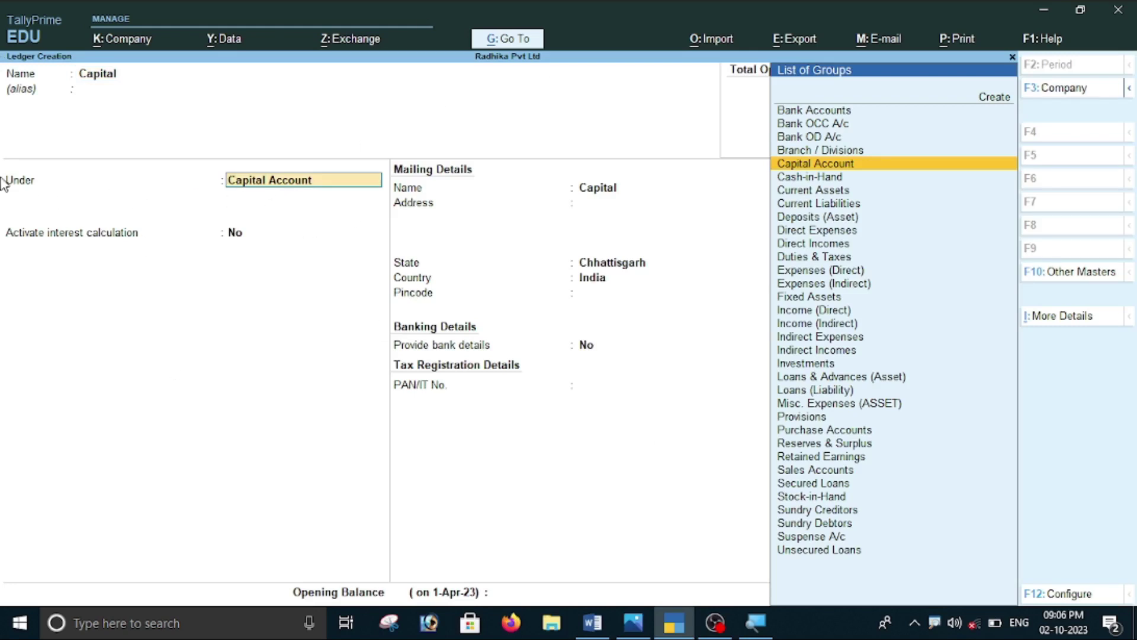
# - Place the Capital ledger under Capital Account, save it with the remaining fields at their defaults, and return to the Gateway of Tally
pyautogui.click(889, 166)
pyautogui.press('Return')
pyautogui.press('Return')
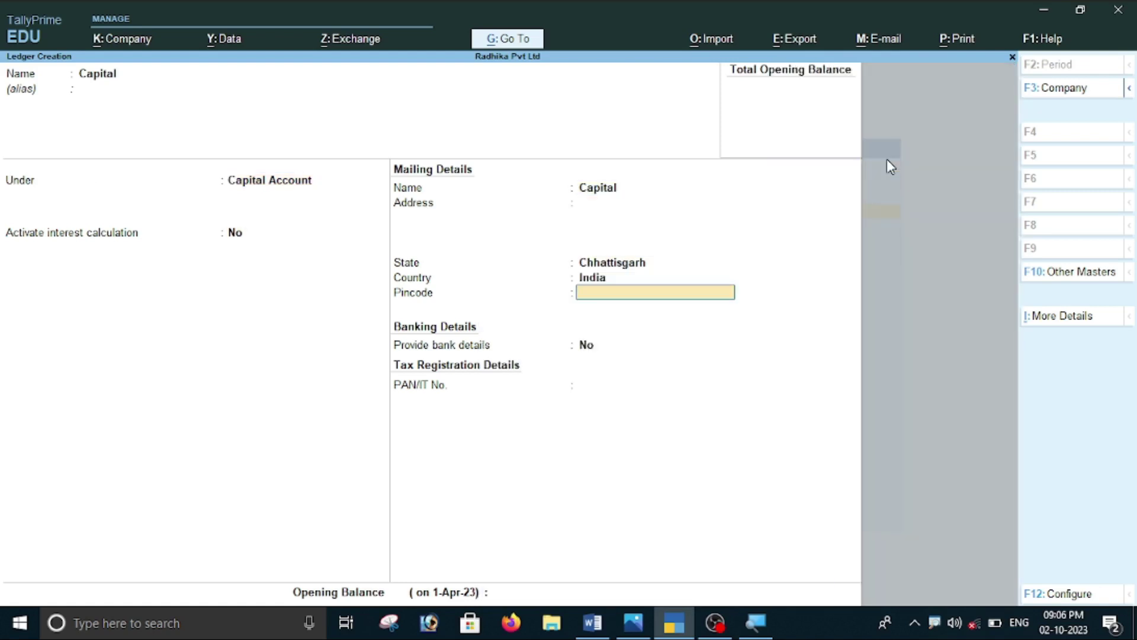
pyautogui.press('Return')
pyautogui.press('Return')
pyautogui.press('Return')
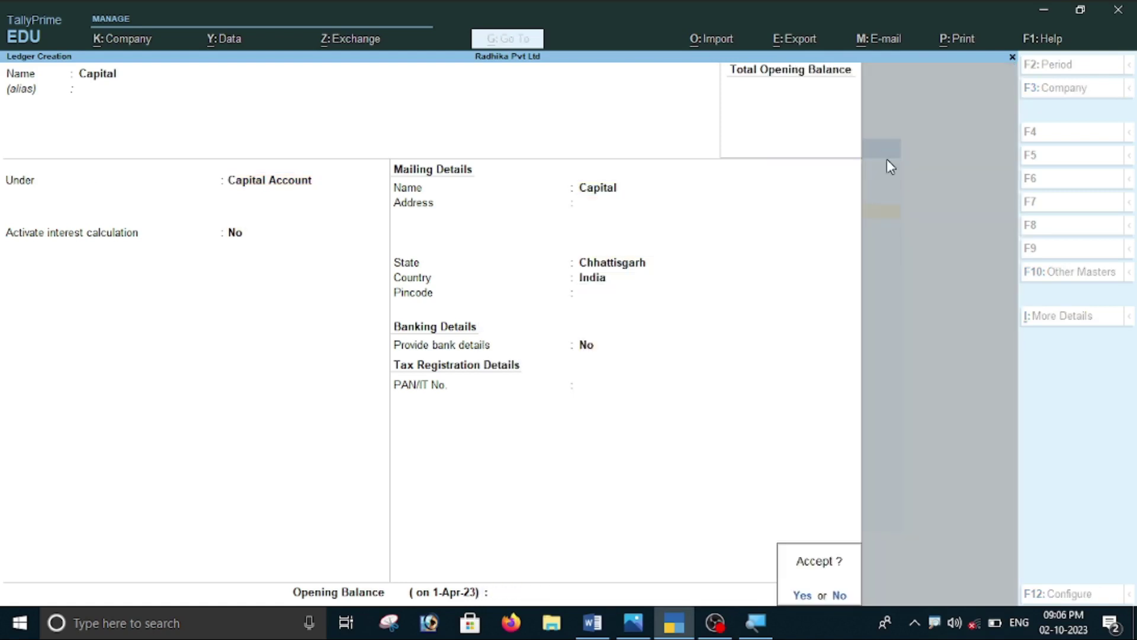
pyautogui.press('Return')
pyautogui.press('Escape')
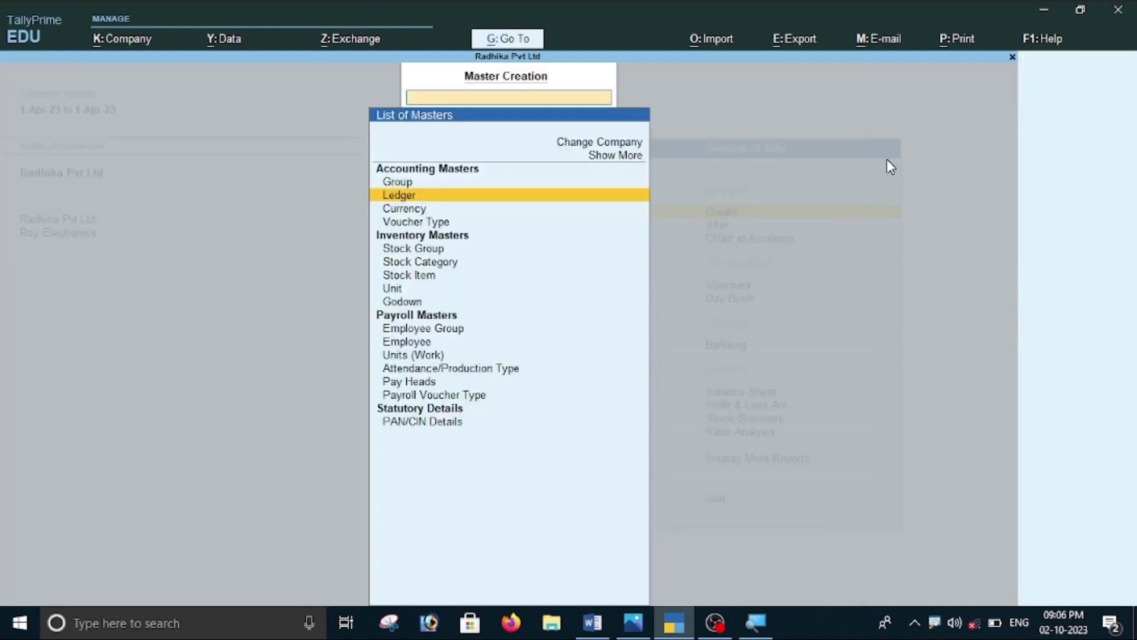
pyautogui.press('Escape')
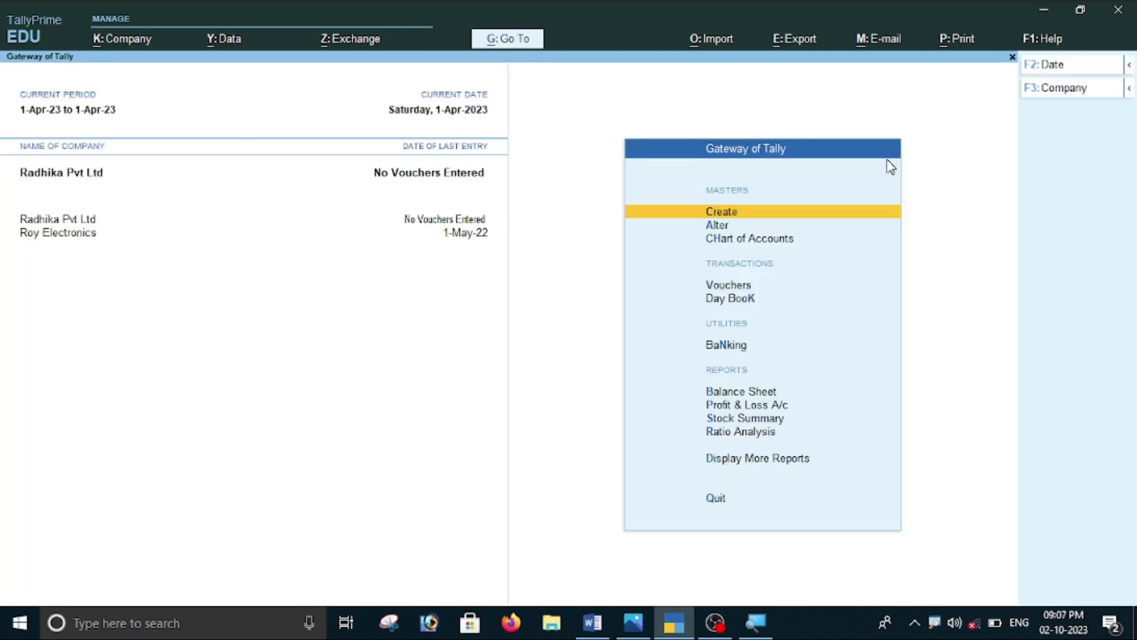
# - Open voucher entry with a new Receipt voucher
pyautogui.press('Down')
pyautogui.press('Down')
pyautogui.press('Down')
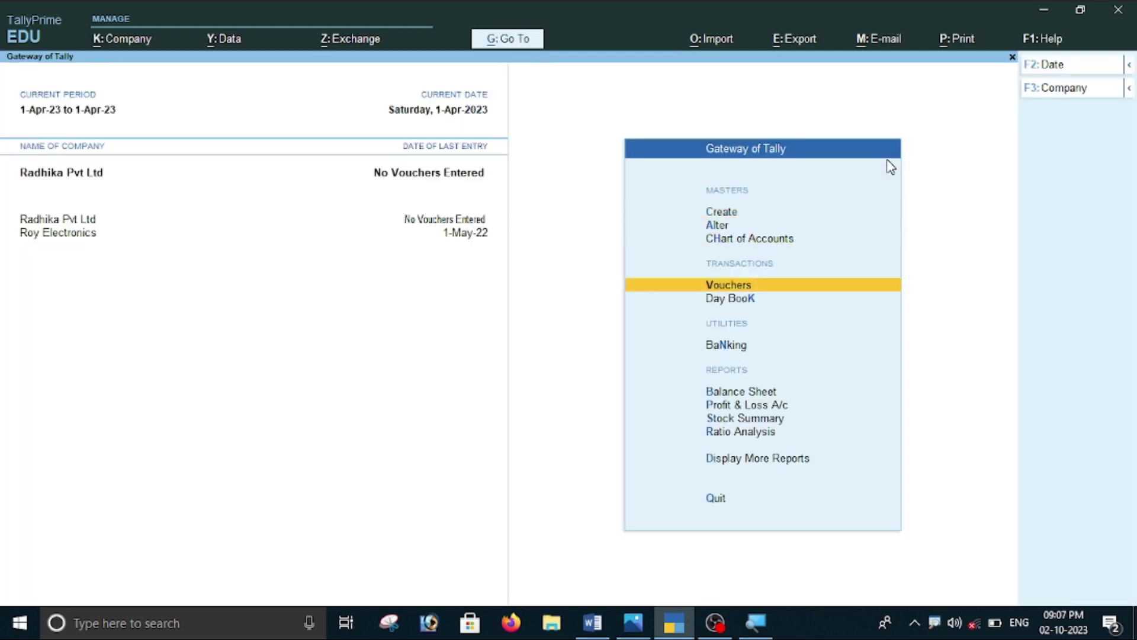
pyautogui.press('Up')
pyautogui.press('Down')
pyautogui.press('Return')
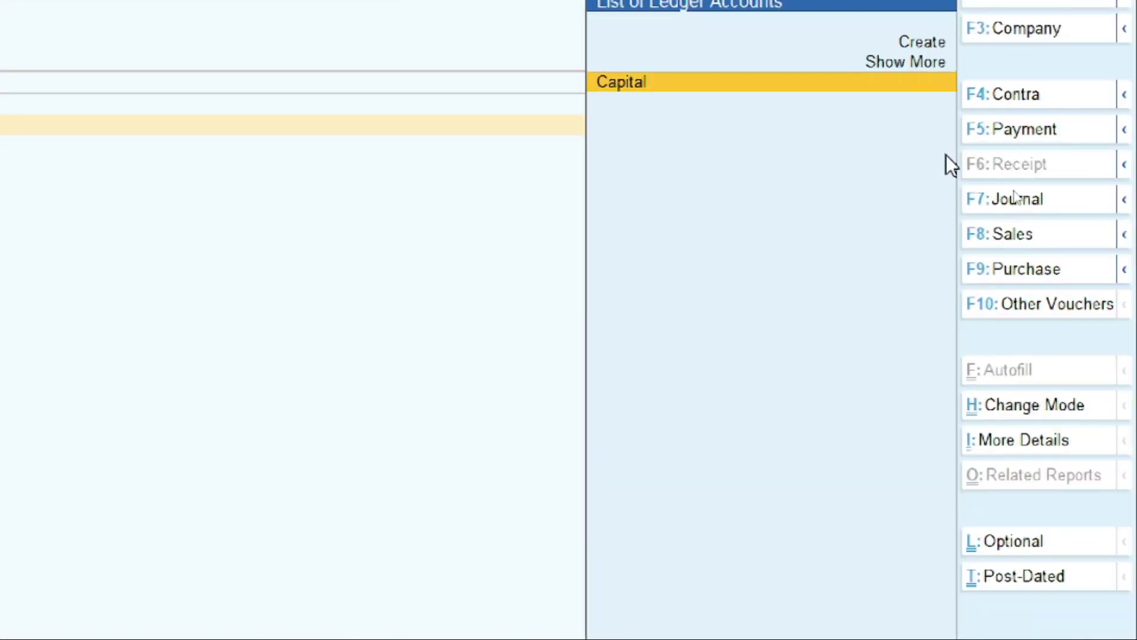
pyautogui.press('Up')
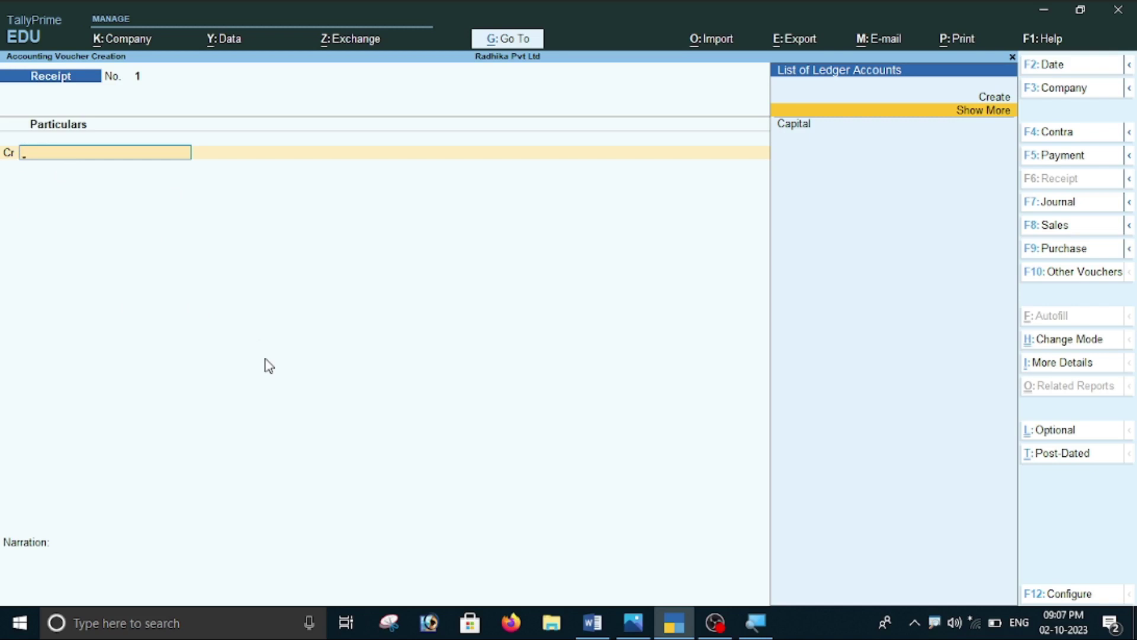
# - Check the debit and credit rules image in Photos, and credit Capital with 50000 in TallyPrime's Receipt voucher
pyautogui.click(640, 623)
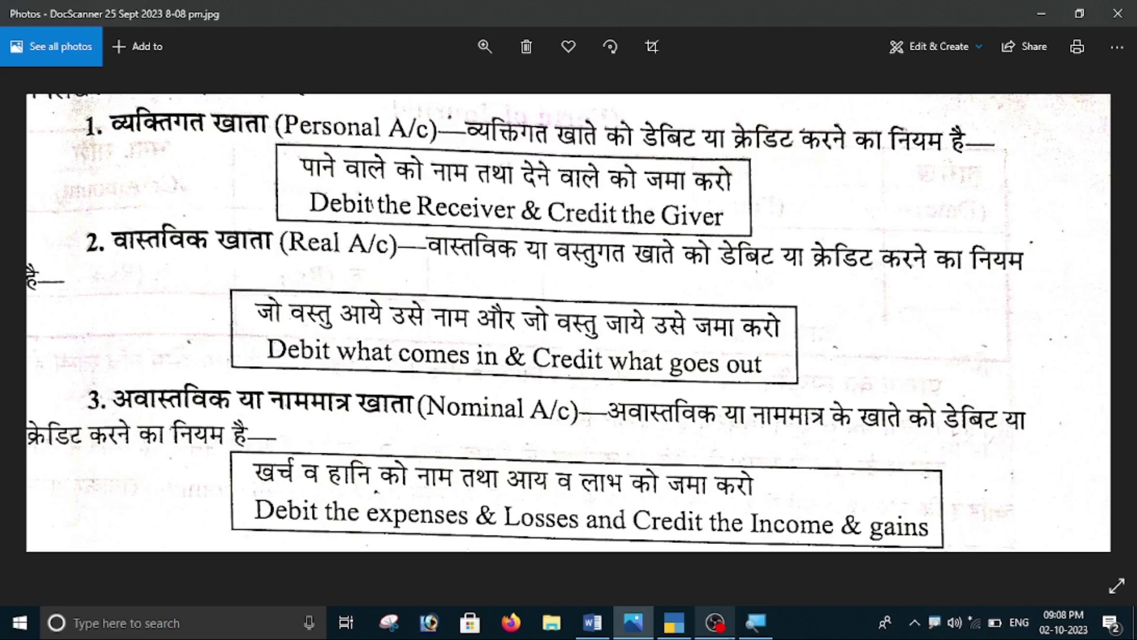
pyautogui.click(677, 627)
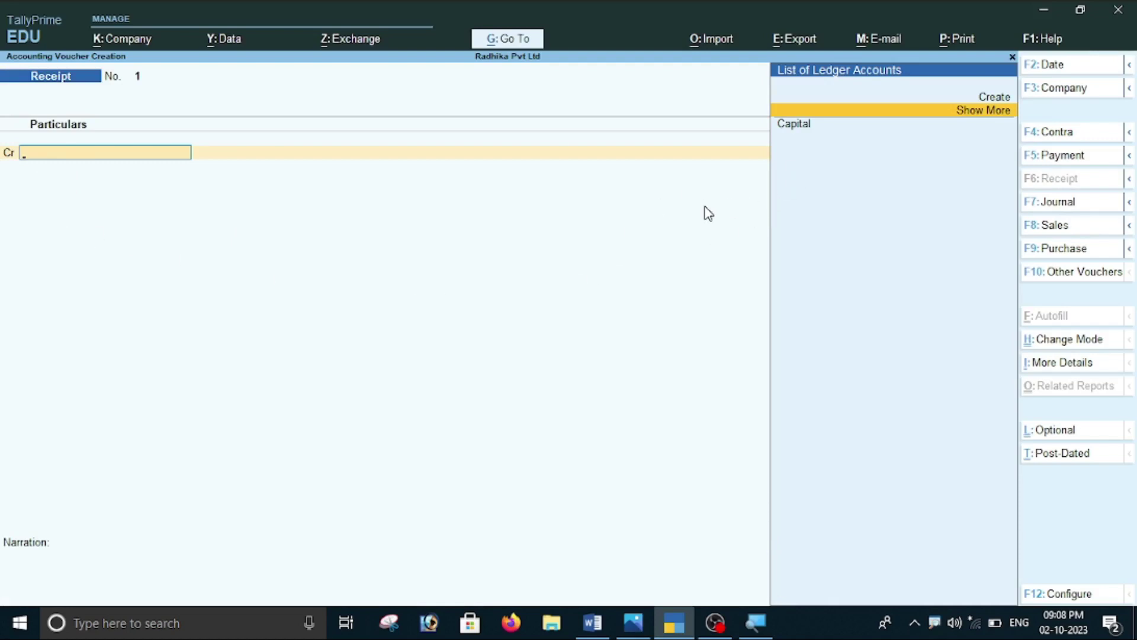
pyautogui.press('Down')
pyautogui.press('Return')
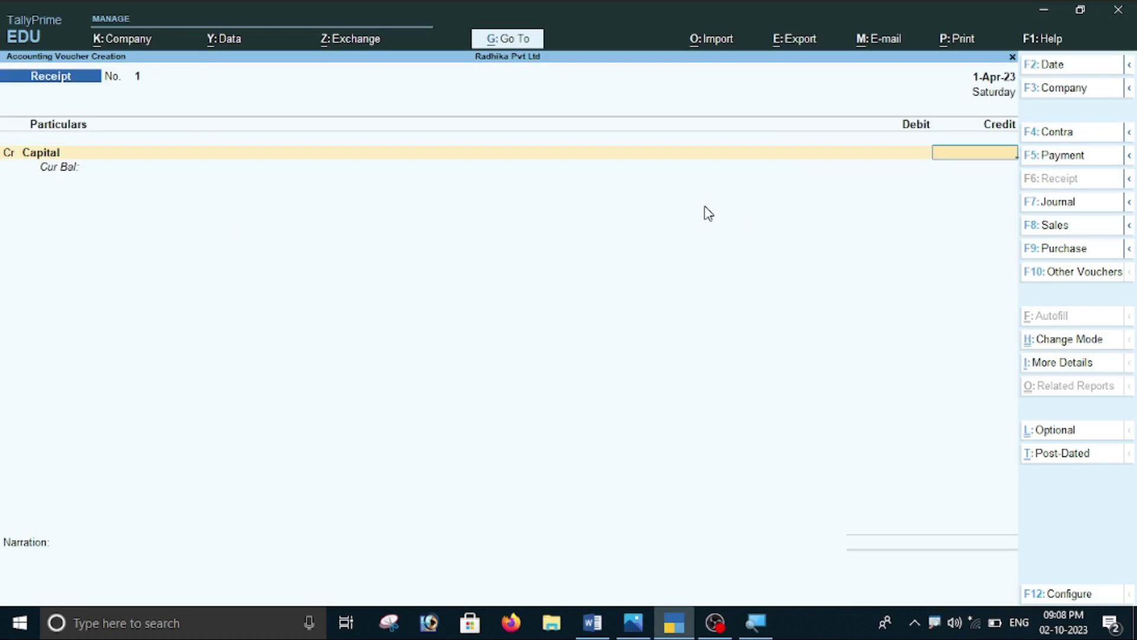
pyautogui.write('50000')
pyautogui.press('Return')
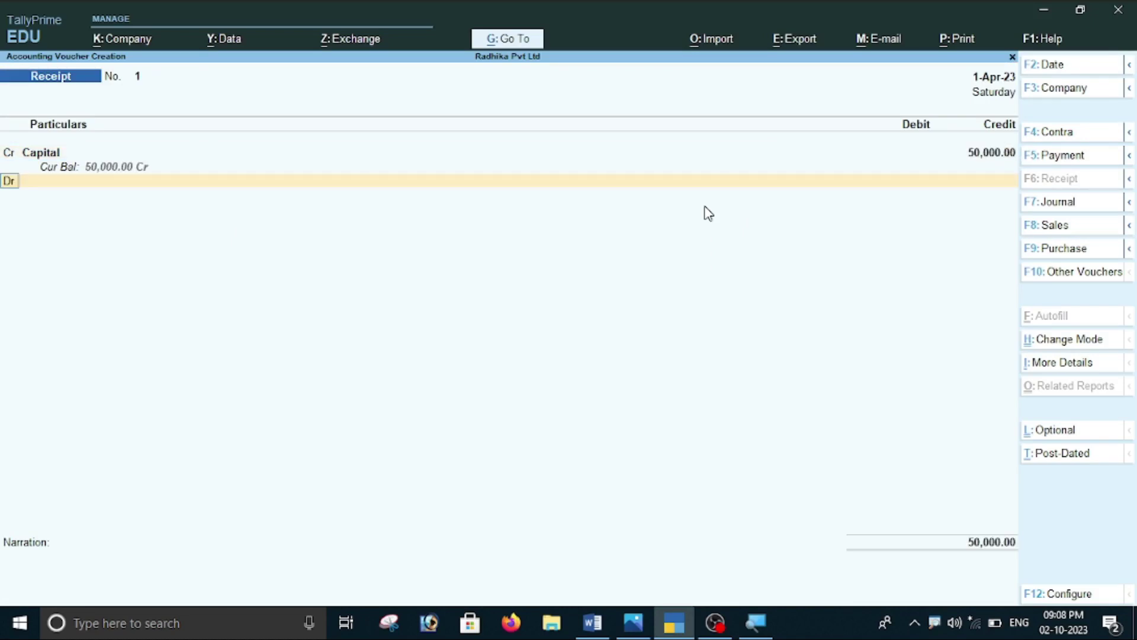
# - Debit the Cash ledger with 50,000 in the same Receipt voucher
pyautogui.press('d')
pyautogui.press('Down')
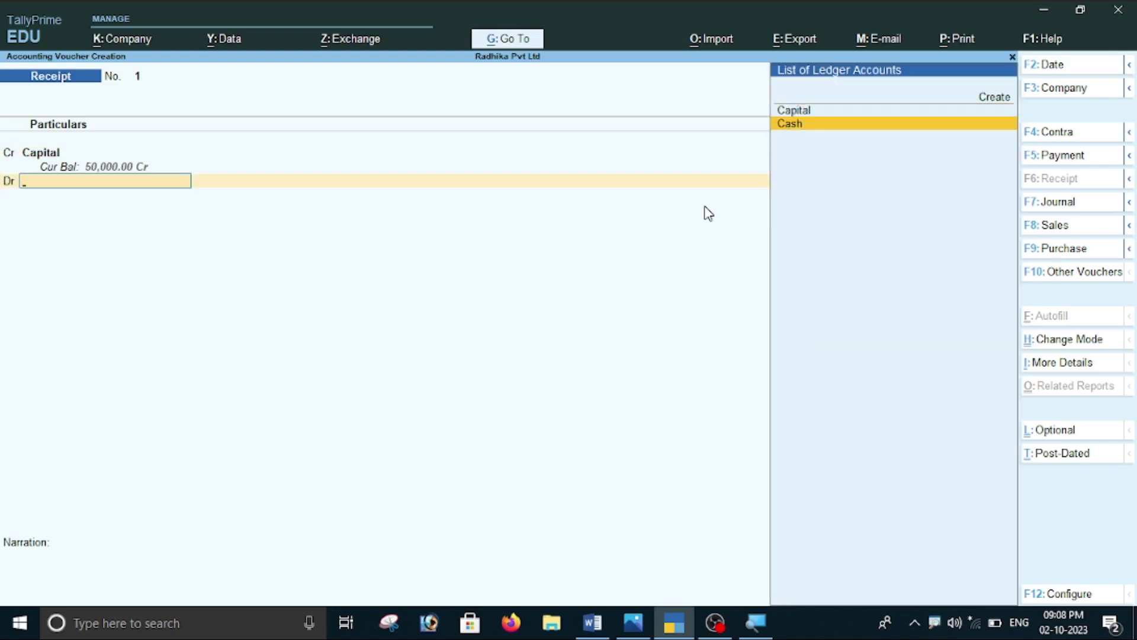
pyautogui.press('Return')
pyautogui.press('Return')
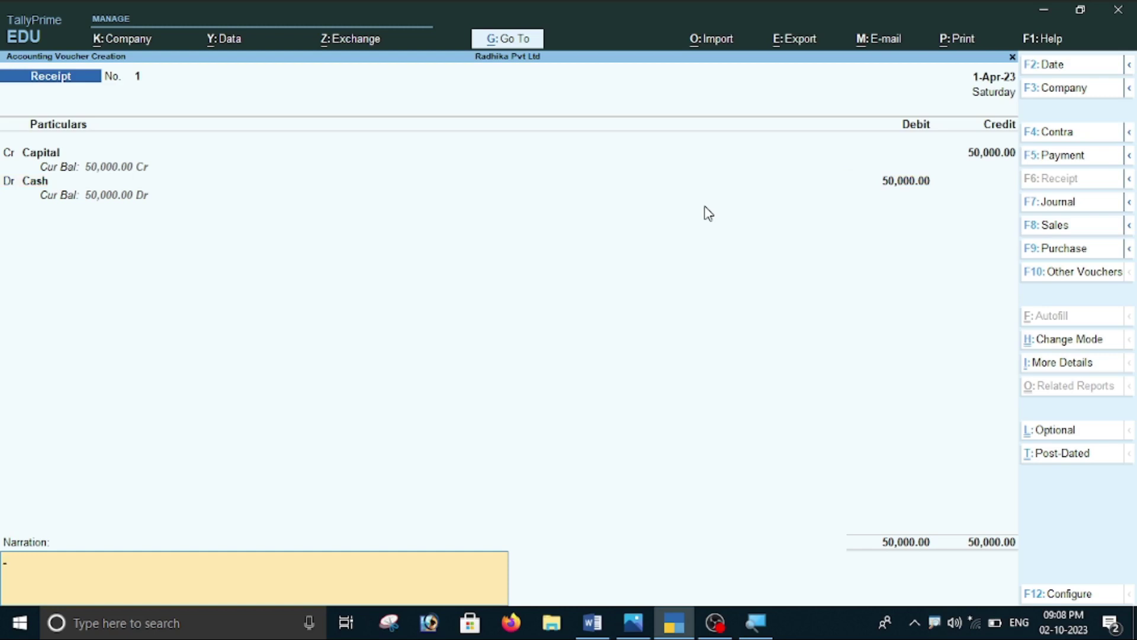
# - Enter the narration "business started" and save the Receipt voucher
pyautogui.write('siness st')
pyautogui.press('BackSpace')
pyautogui.press('BackSpace')
pyautogui.press('BackSpace')
pyautogui.press('Return')
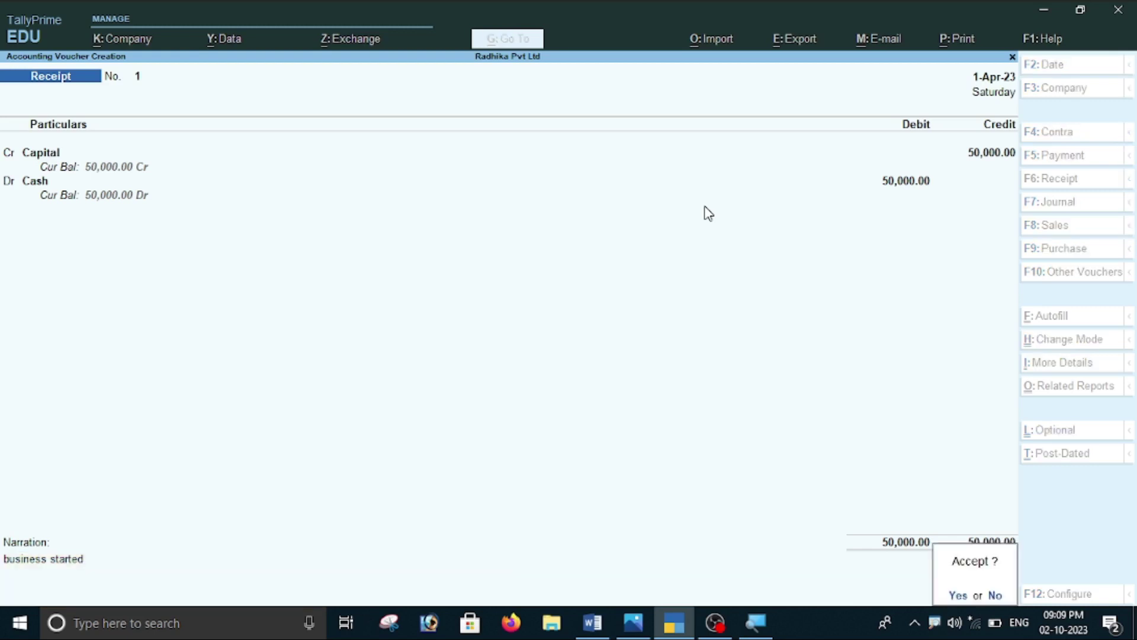
pyautogui.press('y')
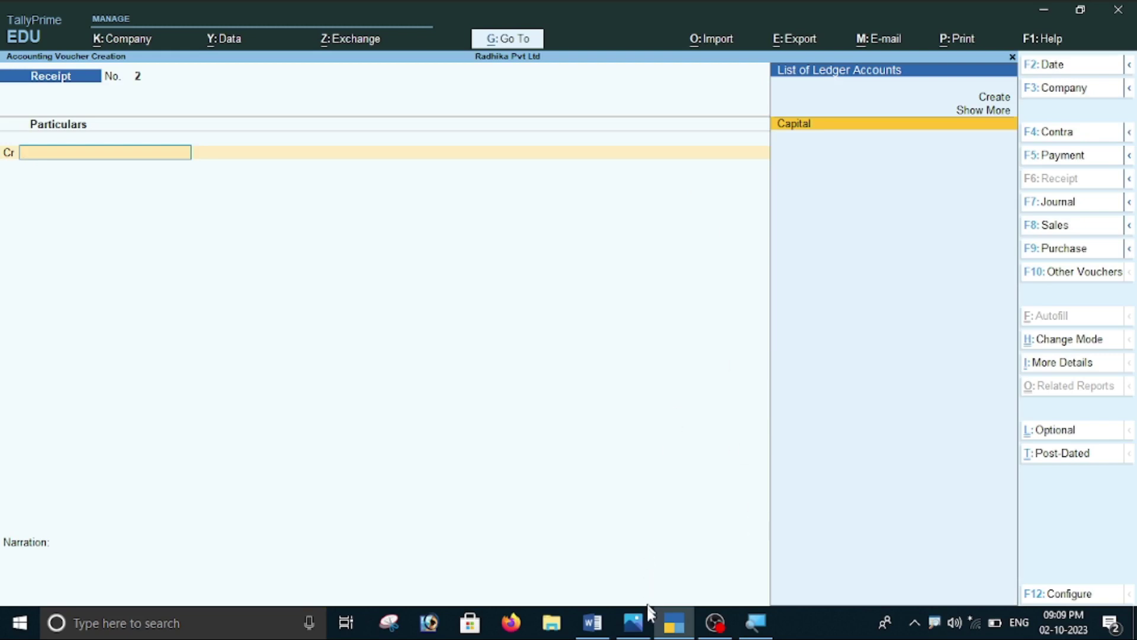
# - Review the commission example in Word and the debit and credit rules in Photos, and return to TallyPrime
pyautogui.click(634, 636)
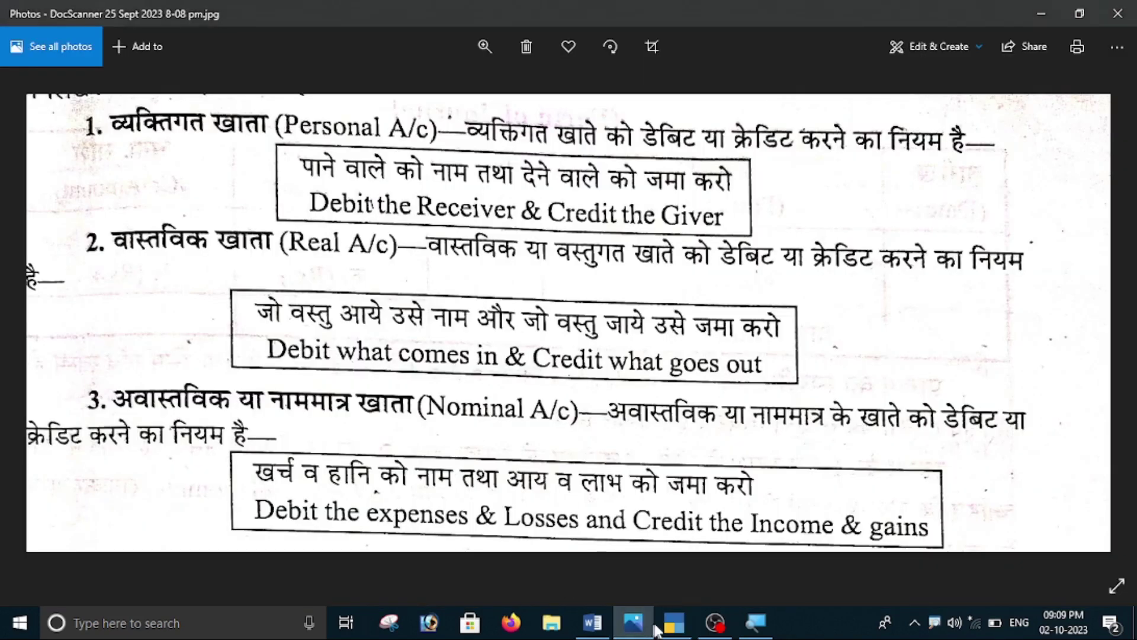
pyautogui.click(584, 633)
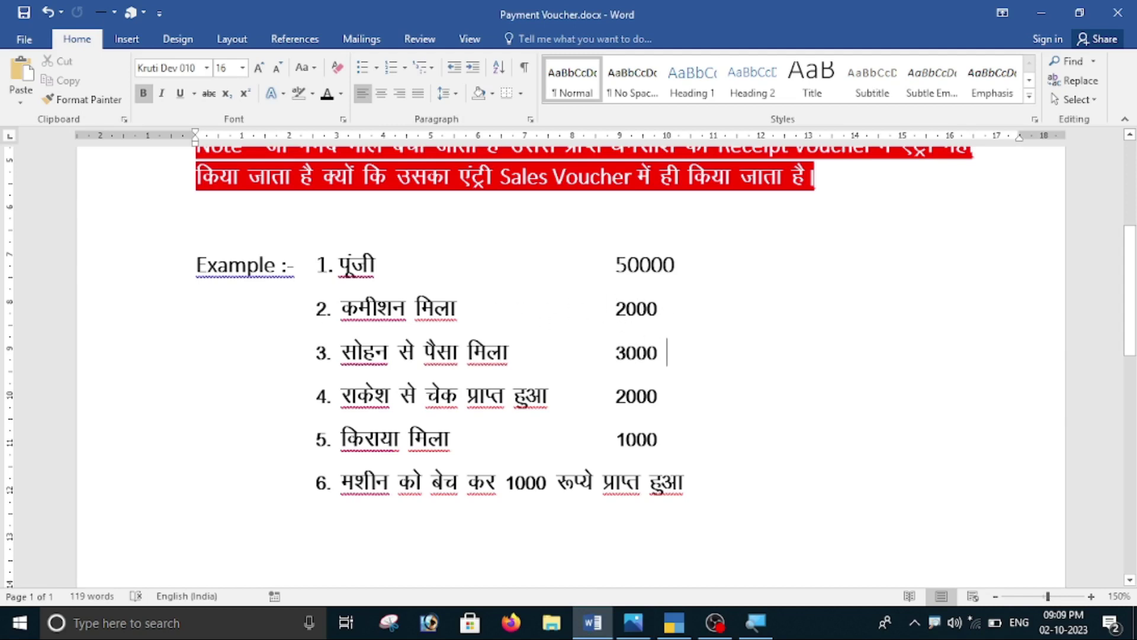
pyautogui.click(659, 631)
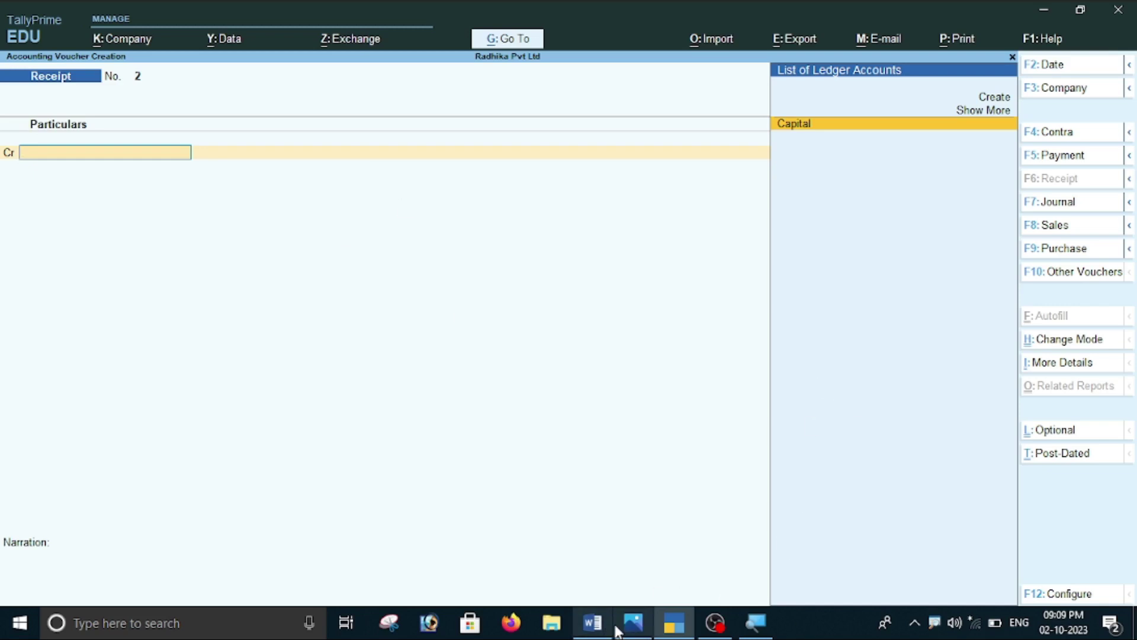
pyautogui.click(633, 623)
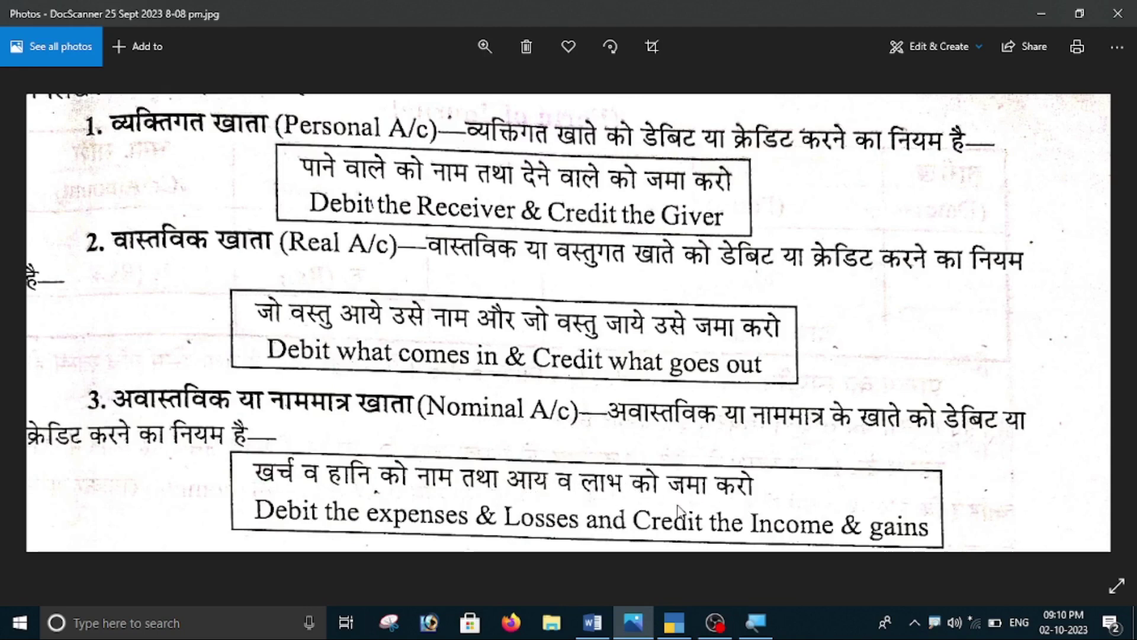
pyautogui.click(680, 634)
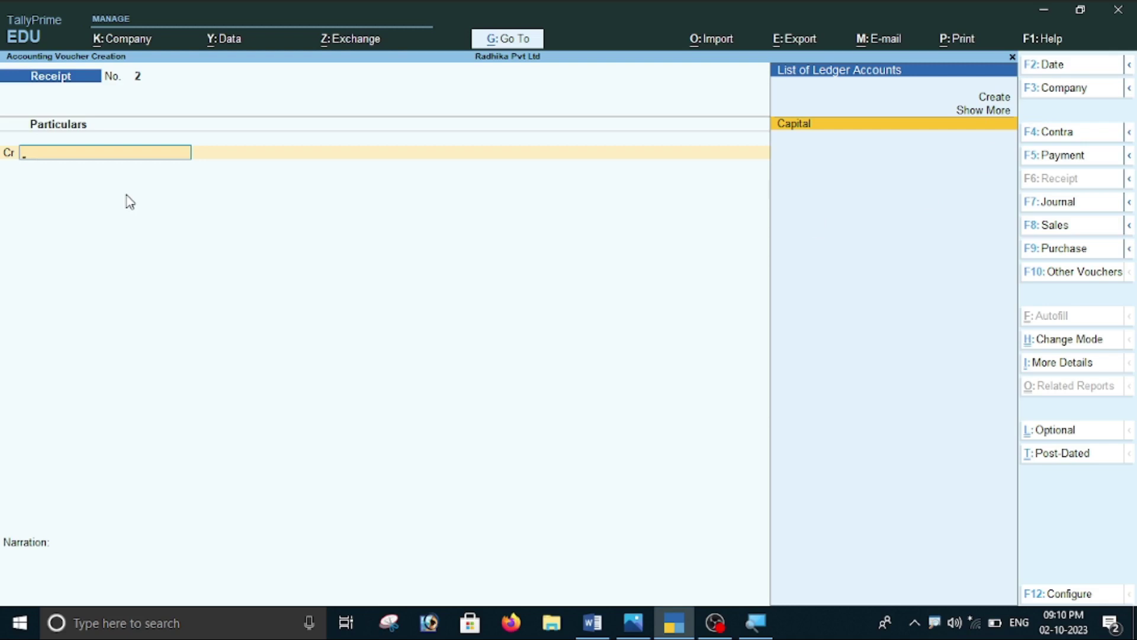
# - Start creating a ledger named "Commision" from within the second Receipt voucher
pyautogui.hotkey('alt', 'c')
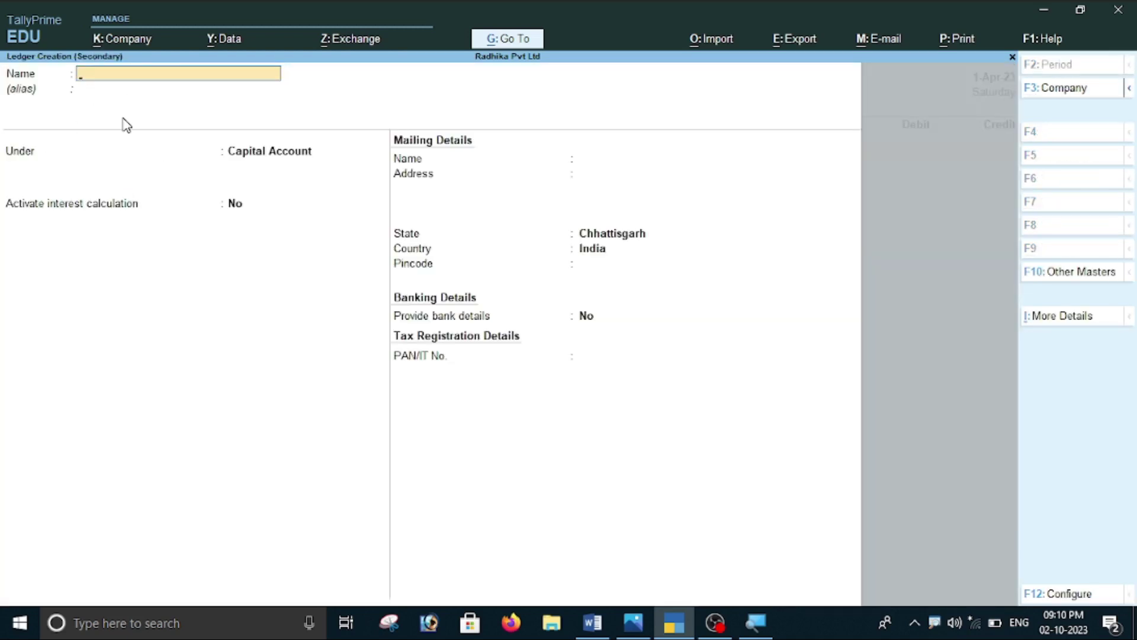
pyautogui.write('Commision')
pyautogui.press('BackSpace')
pyautogui.press('BackSpace')
pyautogui.press('BackSpace')
pyautogui.press('BackSpace')
pyautogui.press('BackSpace')
pyautogui.write('isio')
pyautogui.press('Return')
pyautogui.press('Return')
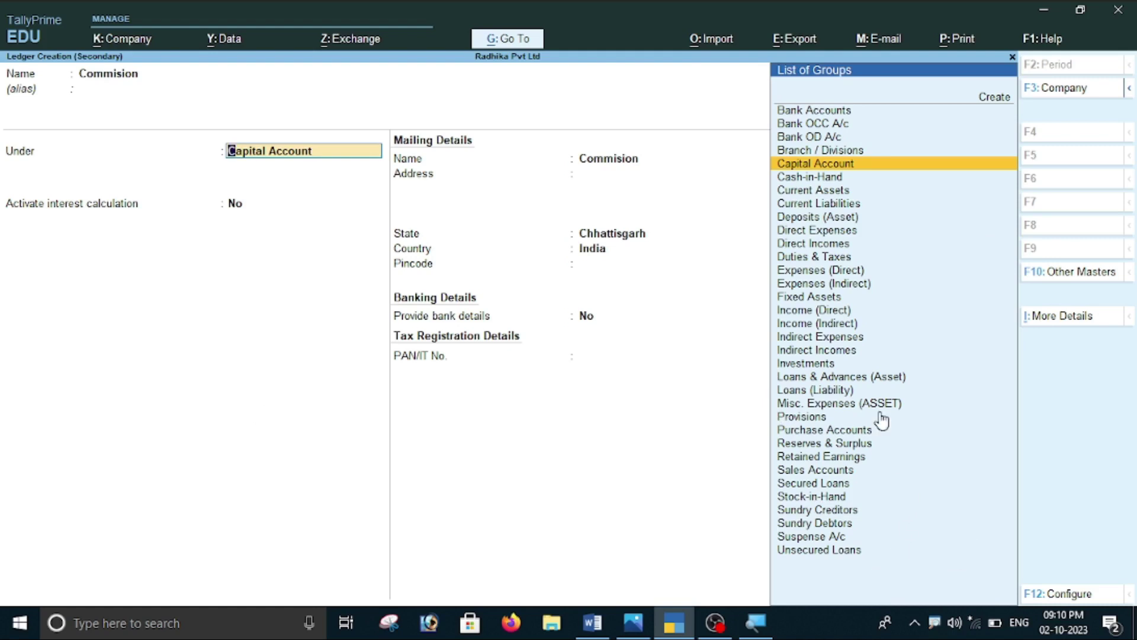
# - Assign the Commision ledger to the Indirect Incomes group
pyautogui.write('I')
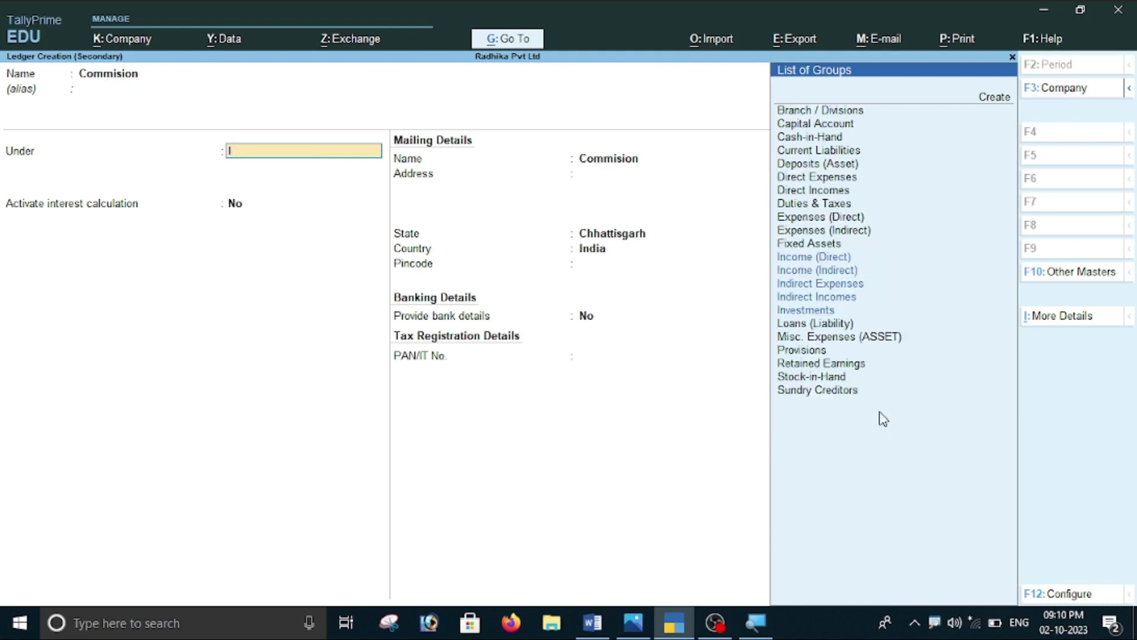
pyautogui.write('n')
pyautogui.press('Down')
pyautogui.press('Down')
pyautogui.press('Down')
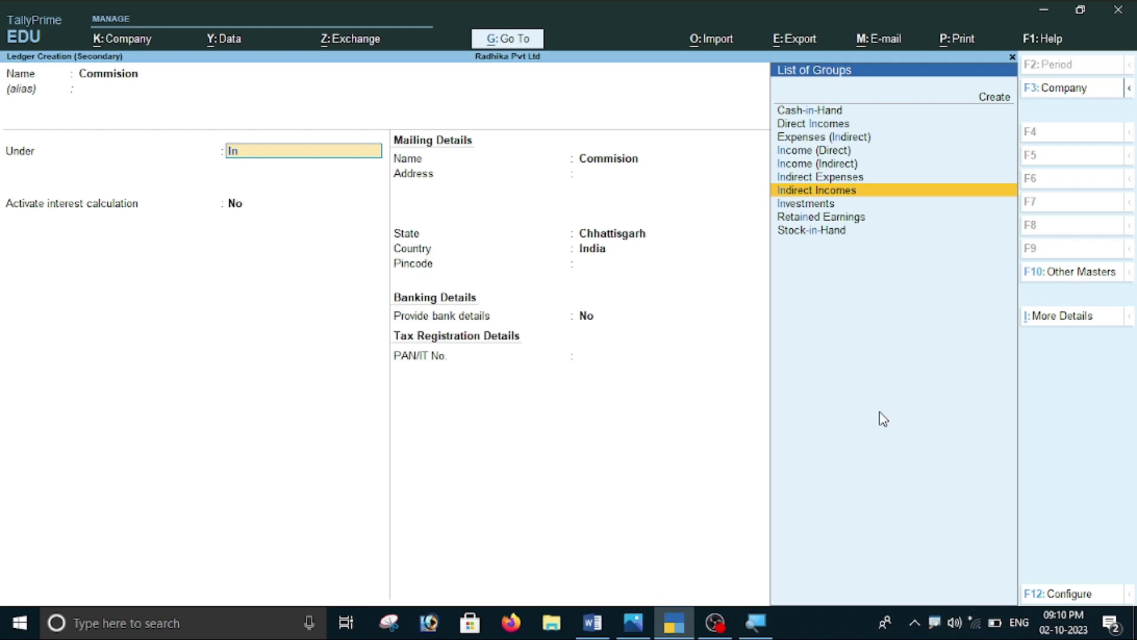
pyautogui.press('Return')
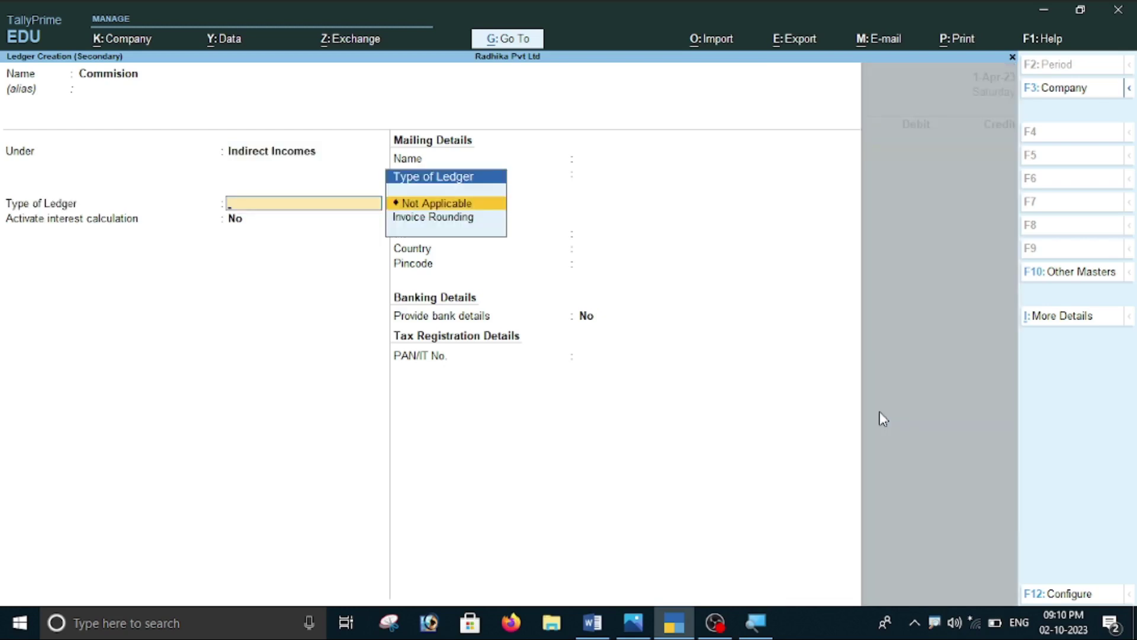
# - Keep the ledger type as Not Applicable, accept the remaining defaults and save the Commision ledger
pyautogui.press('Return')
pyautogui.press('Return')
pyautogui.press('Return')
pyautogui.press('Return')
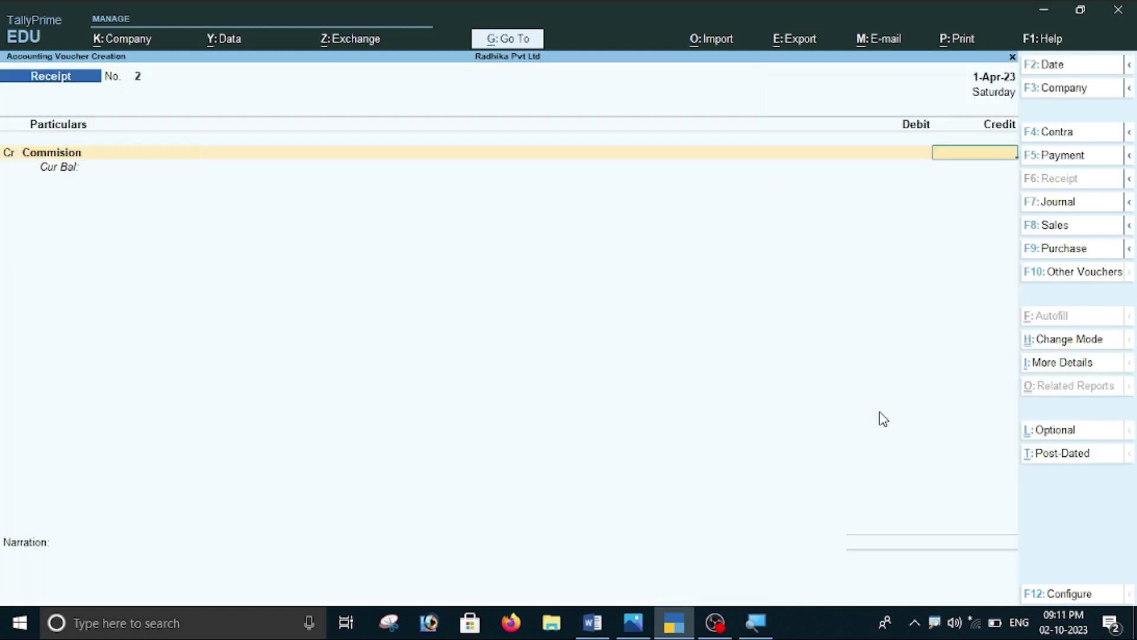
# - Check the commission amount in the Word document and credit the Commision ledger with 2000 in the TallyPrime Receipt voucher
pyautogui.click(592, 623)
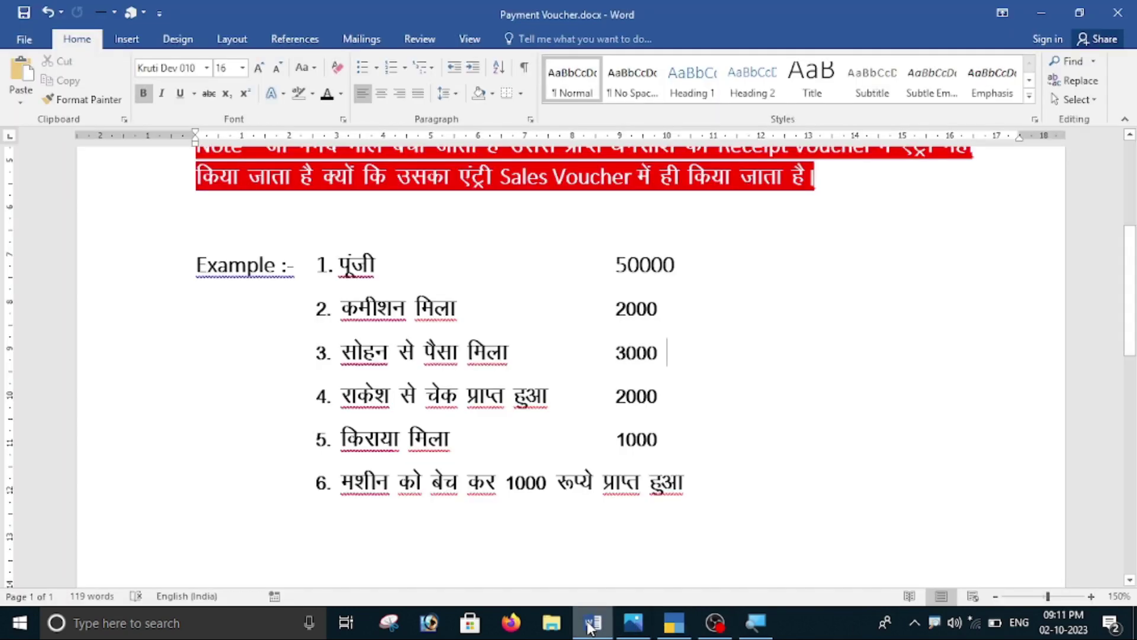
pyautogui.click(591, 624)
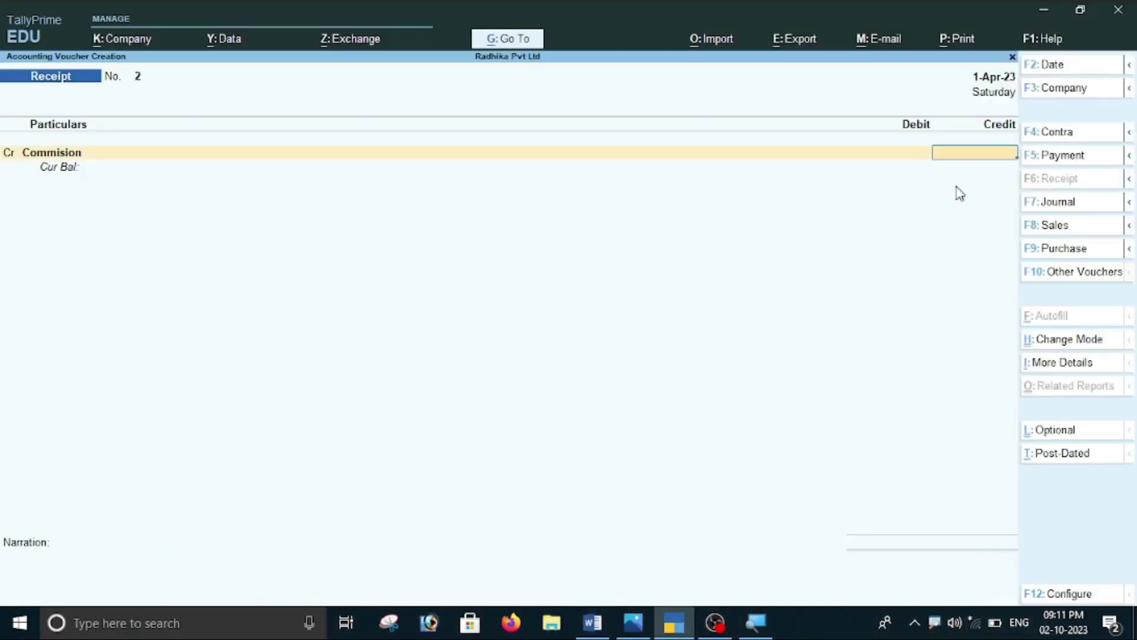
pyautogui.write('000')
pyautogui.press('Return')
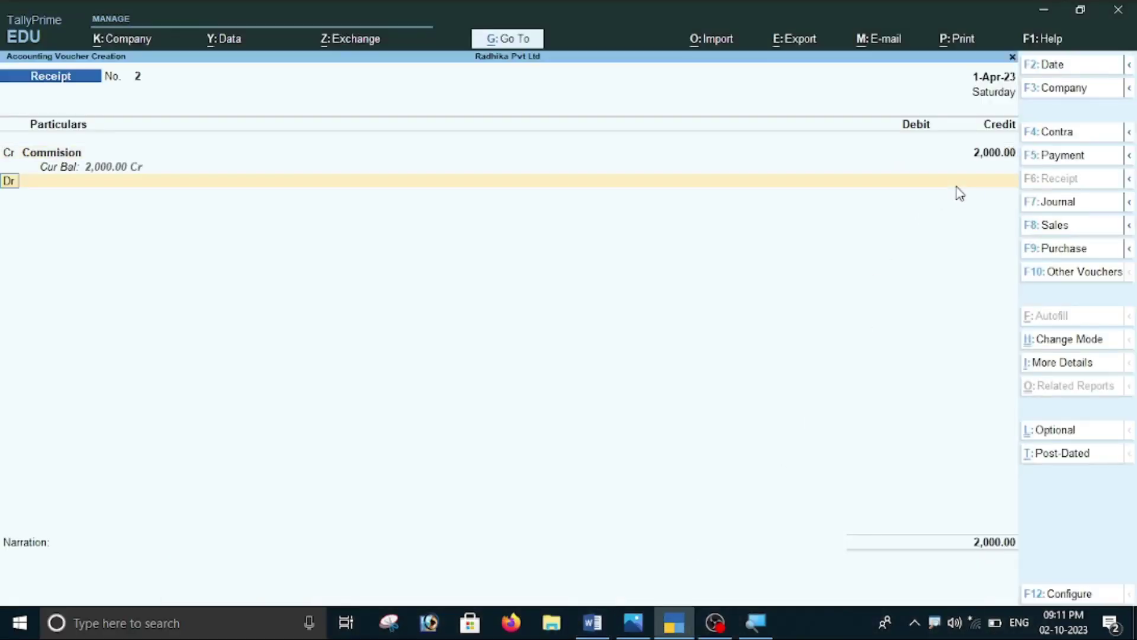
# - Debit the Cash ledger with 2,000.00 in the second Receipt voucher
pyautogui.press('Return')
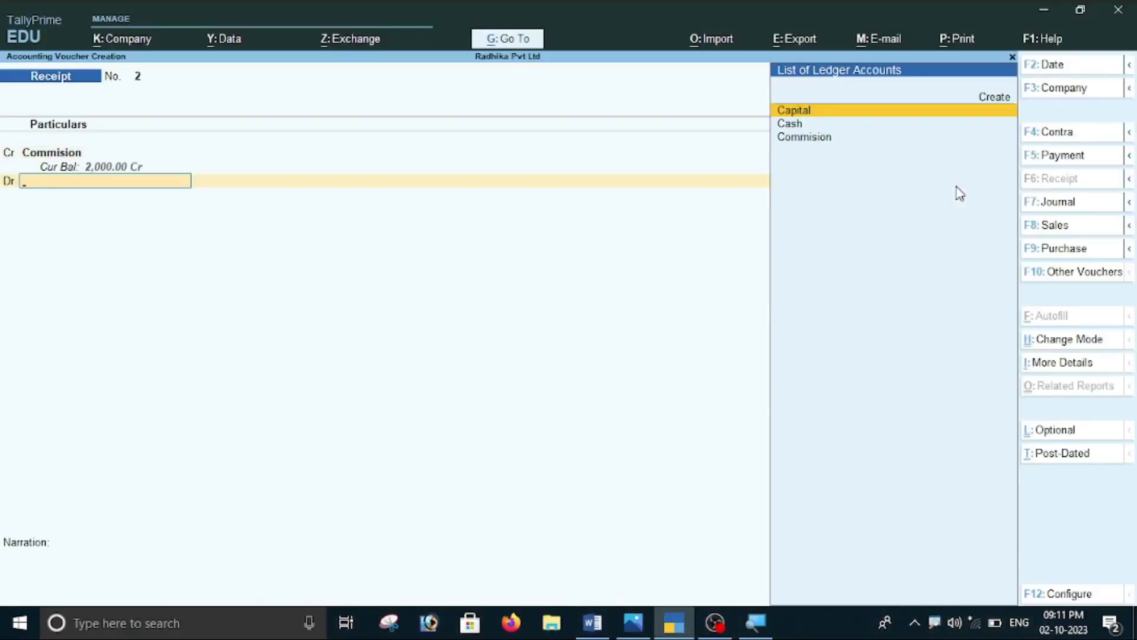
pyautogui.press('Down')
pyautogui.press('Return')
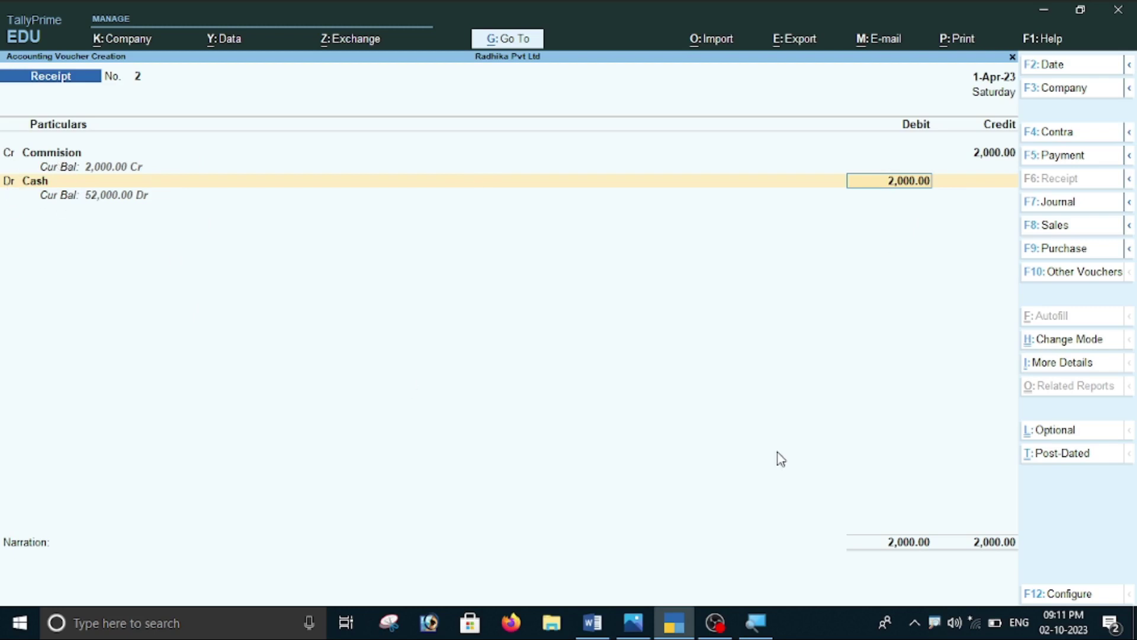
pyautogui.press('Return')
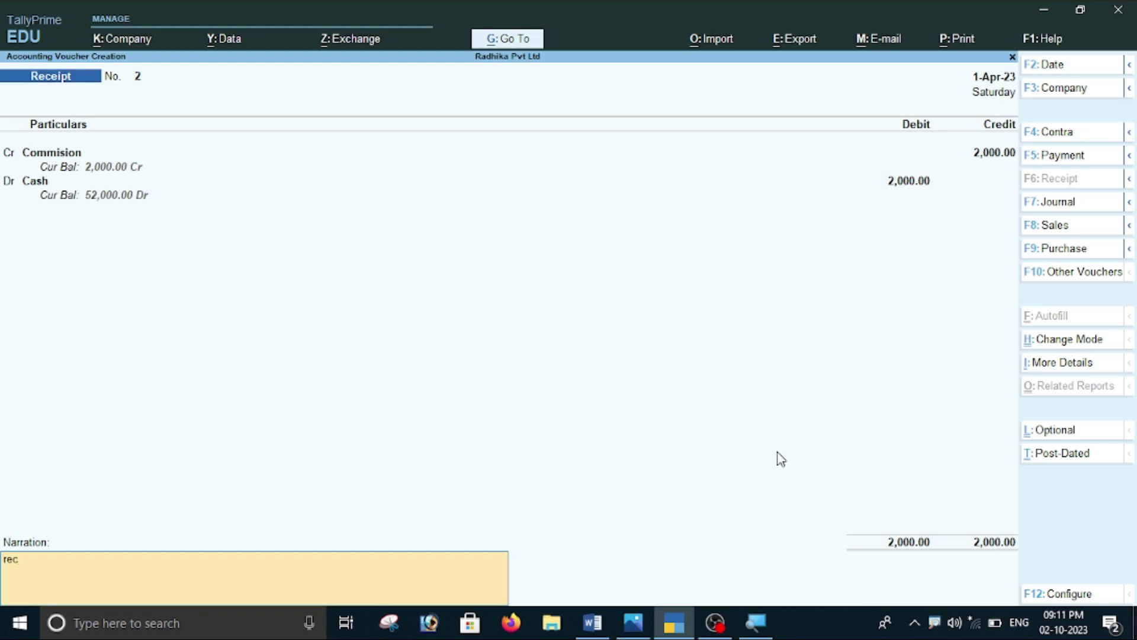
# - Enter the narration "receipt commision" and save the second Receipt voucher
pyautogui.write('receipt  commision')
pyautogui.press('Return')
pyautogui.press('Return')
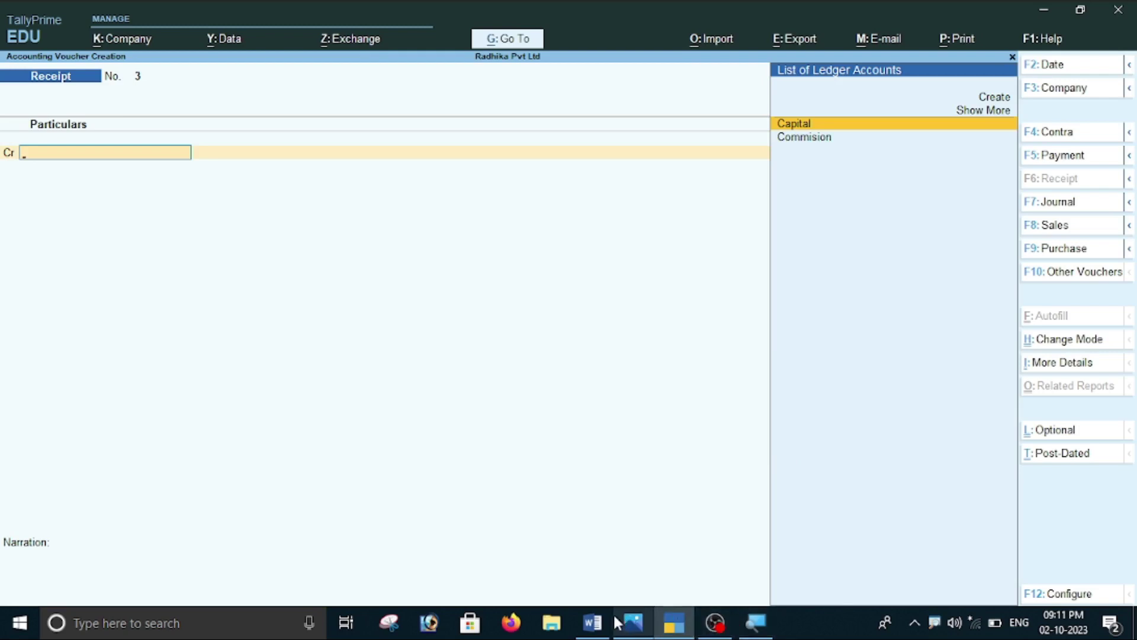
# - Review the third example in Word and the debit and credit rules in Photos, and return to TallyPrime
pyautogui.click(594, 622)
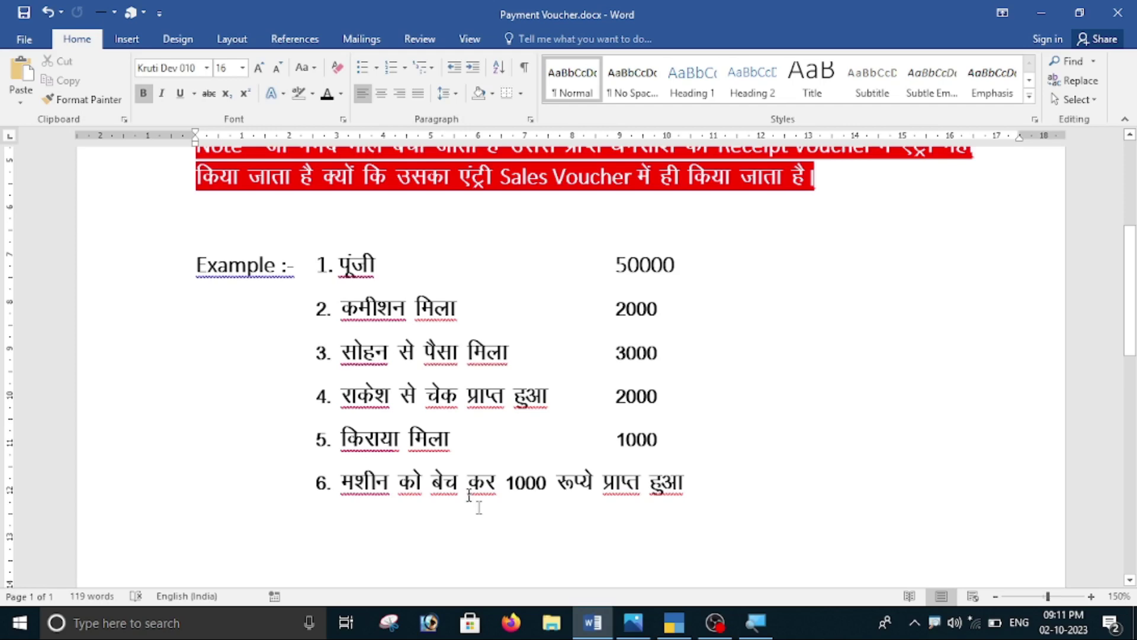
pyautogui.click(635, 622)
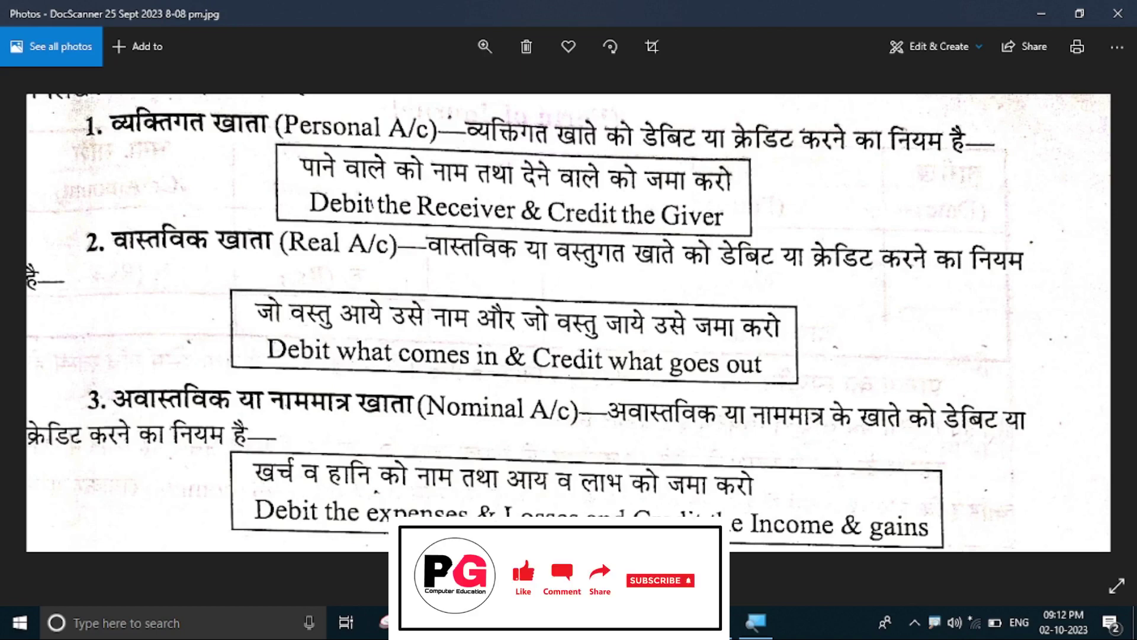
pyautogui.hotkey('alt', 'Tab')
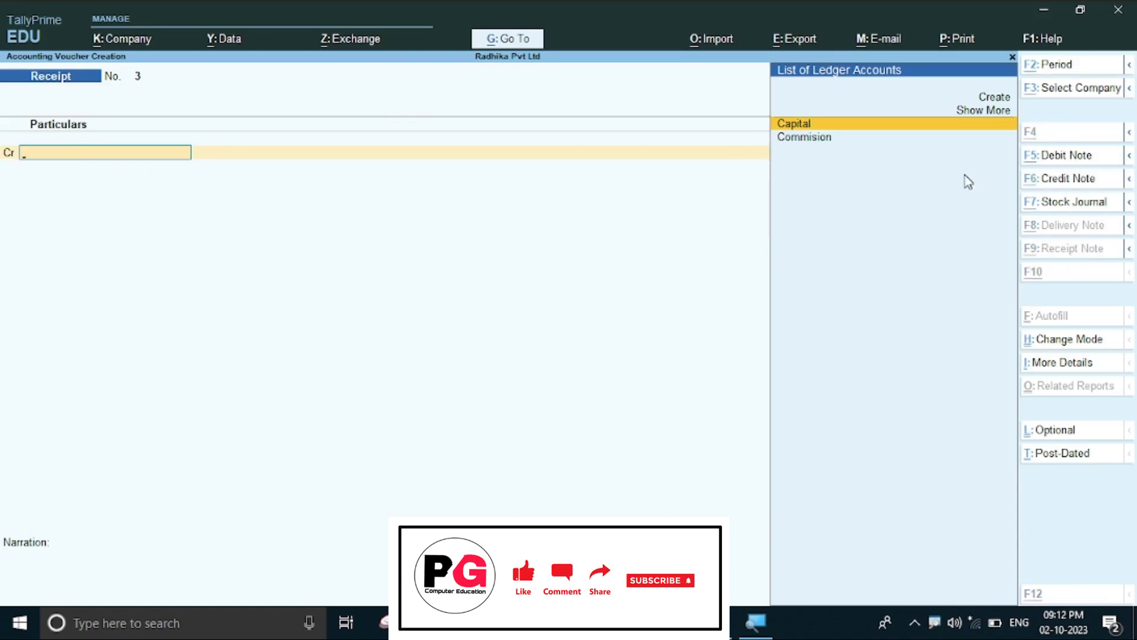
# - Start creating a ledger with the name of the third example's payer from within the third Receipt voucher
pyautogui.hotkey('alt', 'c')
pyautogui.write('Sohan')
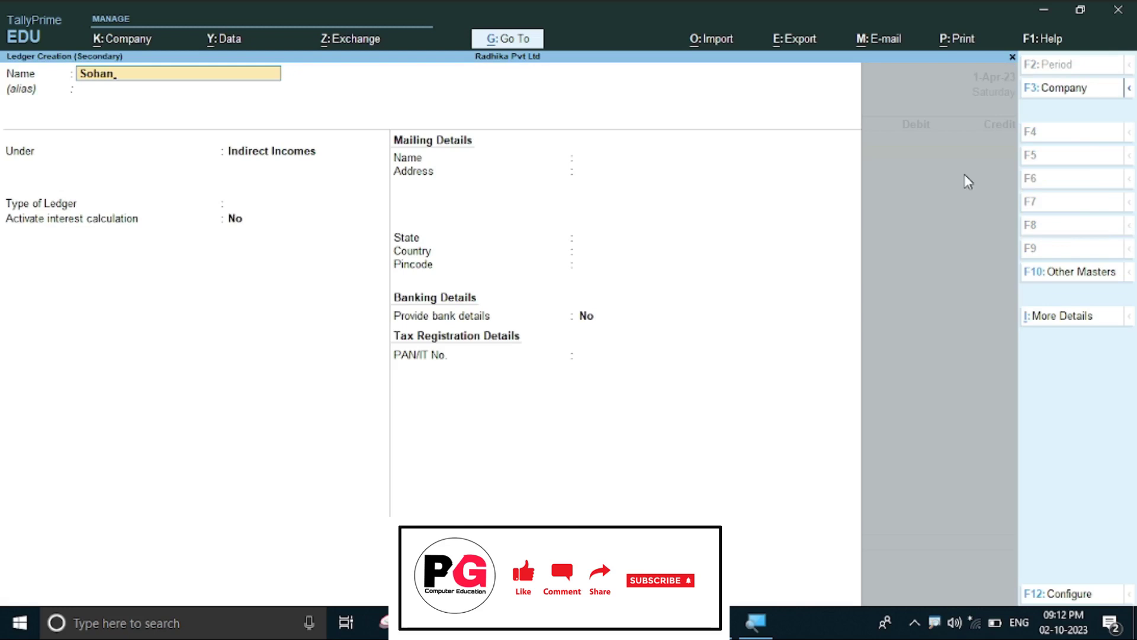
pyautogui.press('Return')
pyautogui.press('Return')
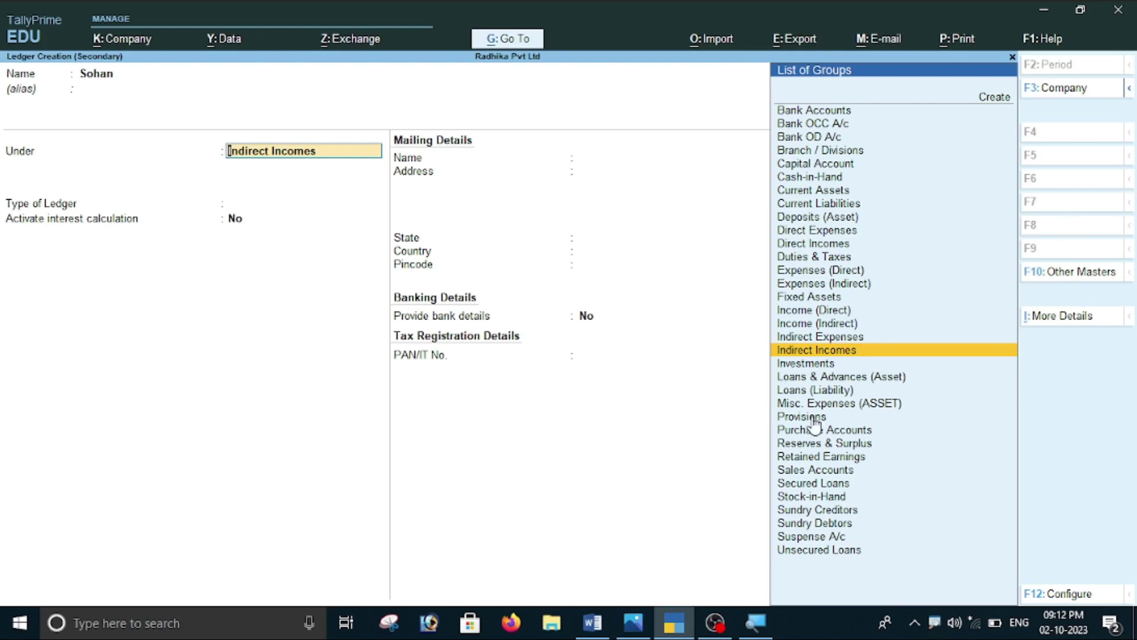
# - Assign the new party ledger to the Sundry Debtors group
pyautogui.write('S')
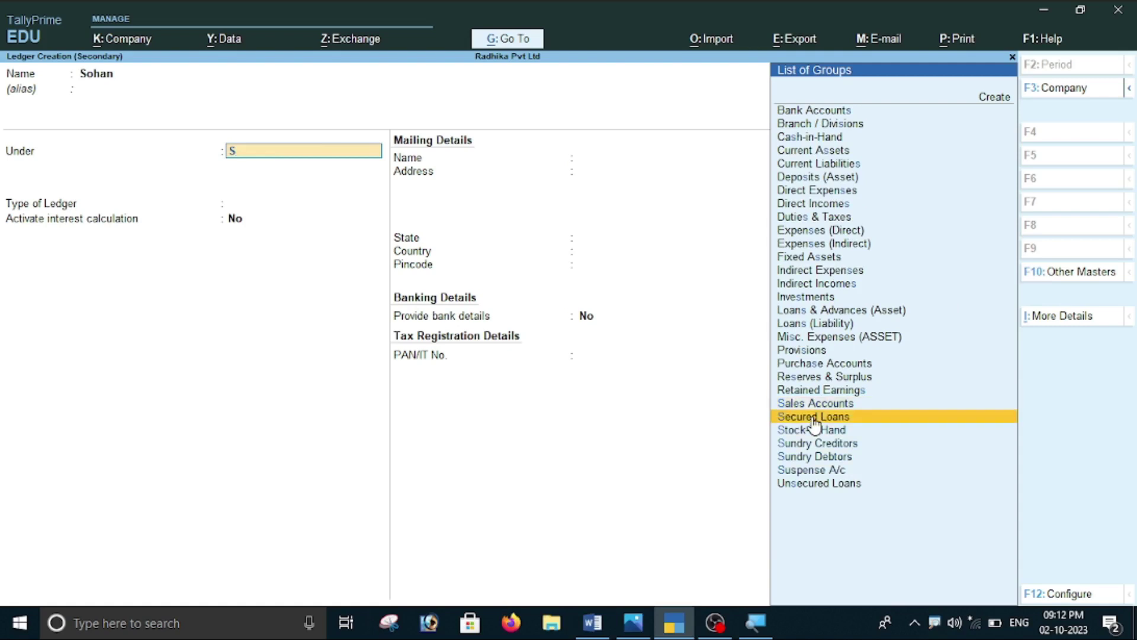
pyautogui.press('Down')
pyautogui.press('Down')
pyautogui.press('Down')
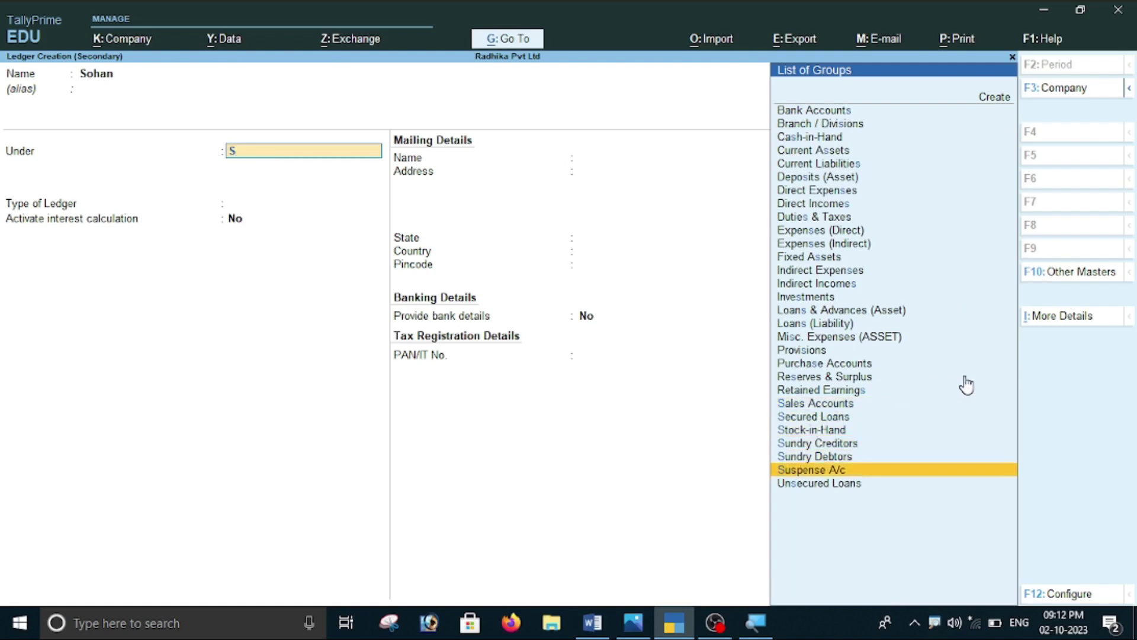
pyautogui.press('Up')
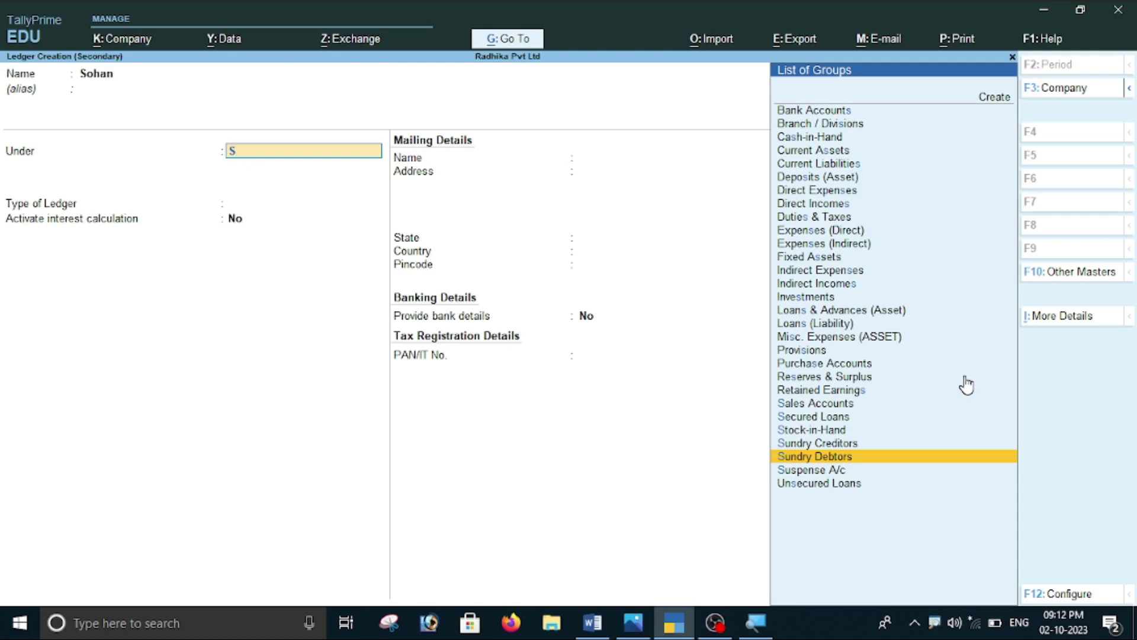
pyautogui.press('Return')
# - Accept the default bill-by-bill, mailing, banking and tax details and save the party ledger
pyautogui.press('Return')
pyautogui.press('Return')
pyautogui.press('Return')
pyautogui.press('Return')
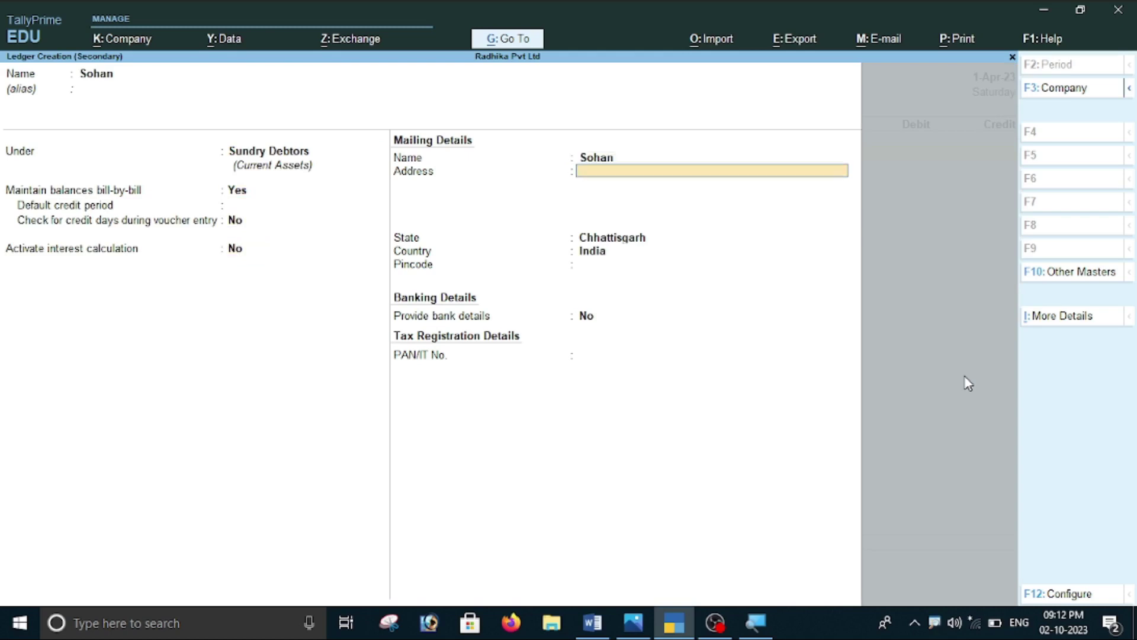
pyautogui.press('Return')
pyautogui.press('Return')
pyautogui.press('Return')
pyautogui.press('Return')
pyautogui.press('Return')
pyautogui.press('Return')
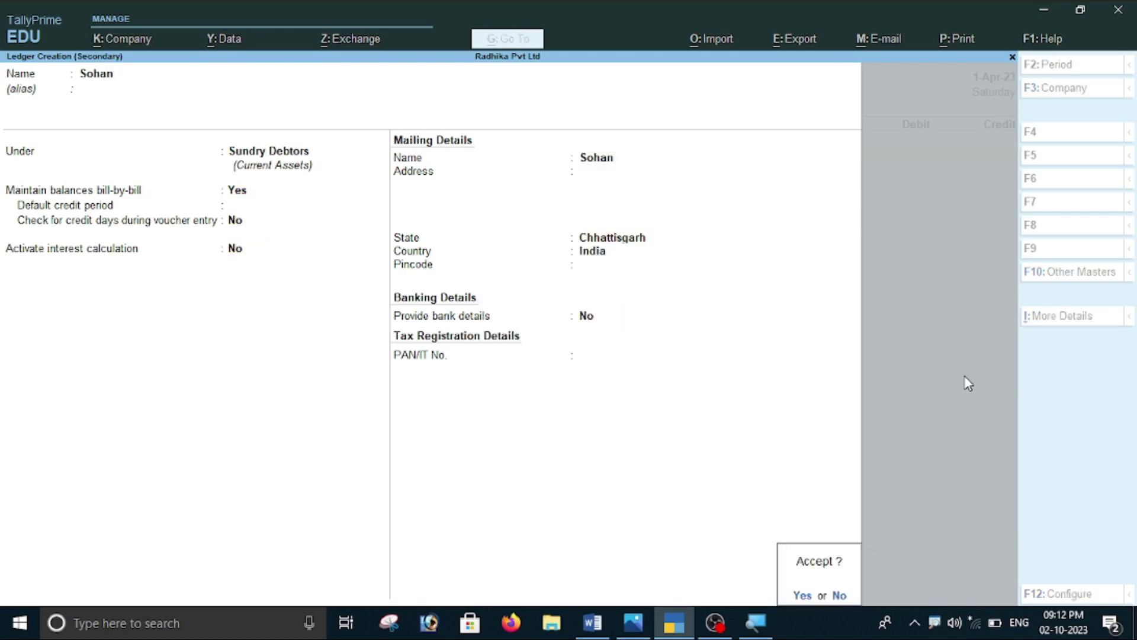
pyautogui.press('Return')
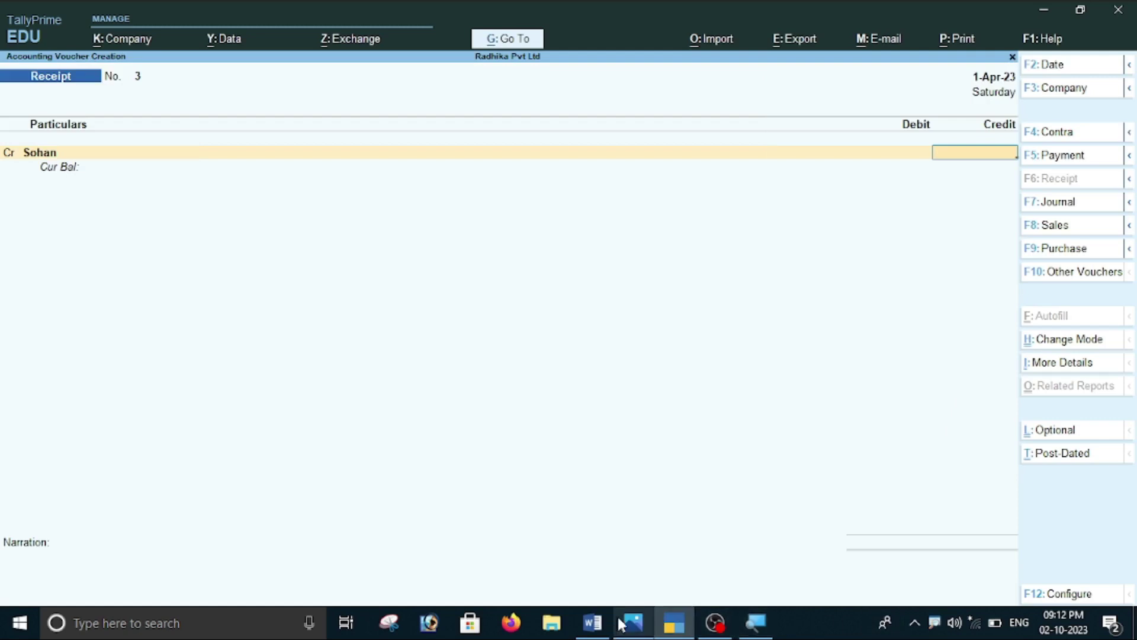
# - Check the third example's amount in Word and credit the party ledger with 3000 in the TallyPrime Receipt voucher
pyautogui.click(593, 622)
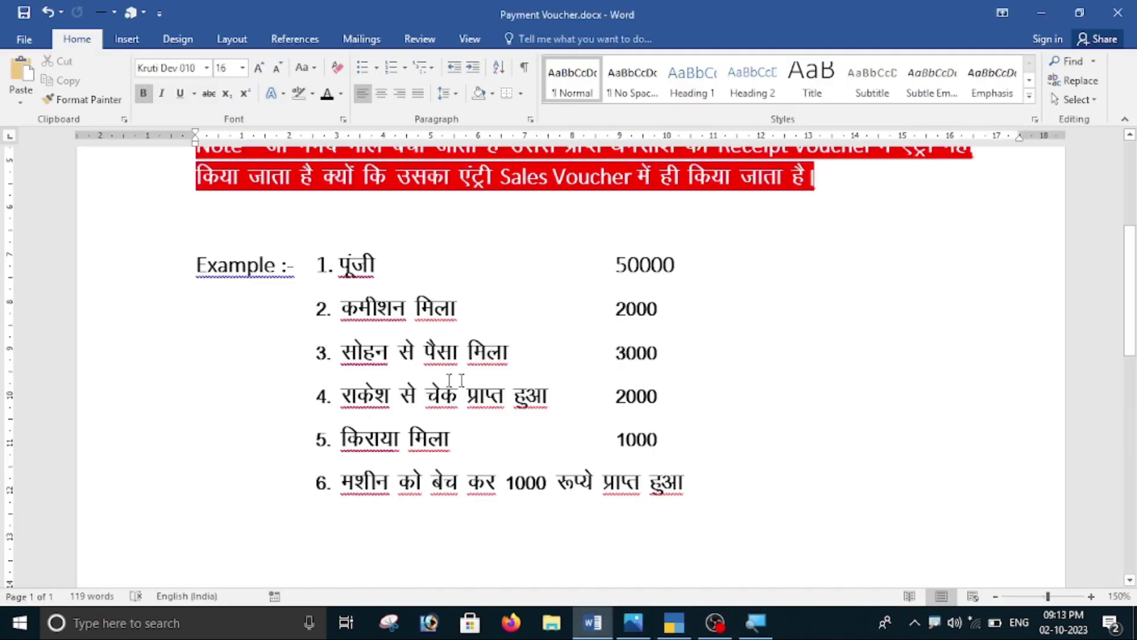
pyautogui.click(675, 630)
pyautogui.write('3000')
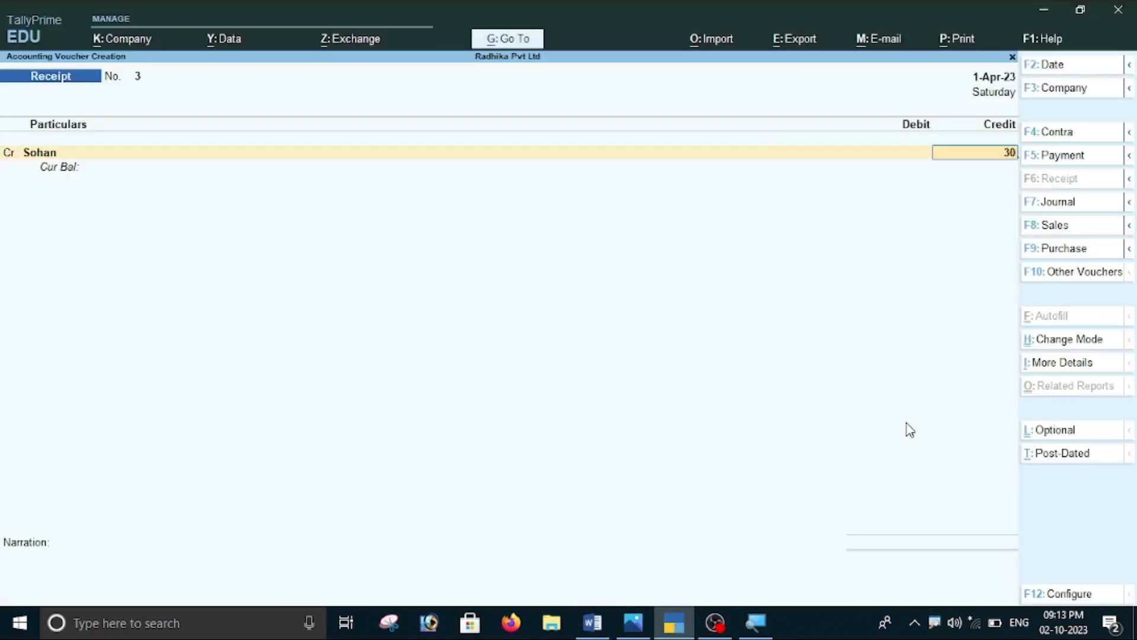
pyautogui.press('Return')
# - Allocate the party's 3,000.00 credit as On Account in the bill-wise details
pyautogui.press('Return')
pyautogui.press('Return')
pyautogui.press('Return')
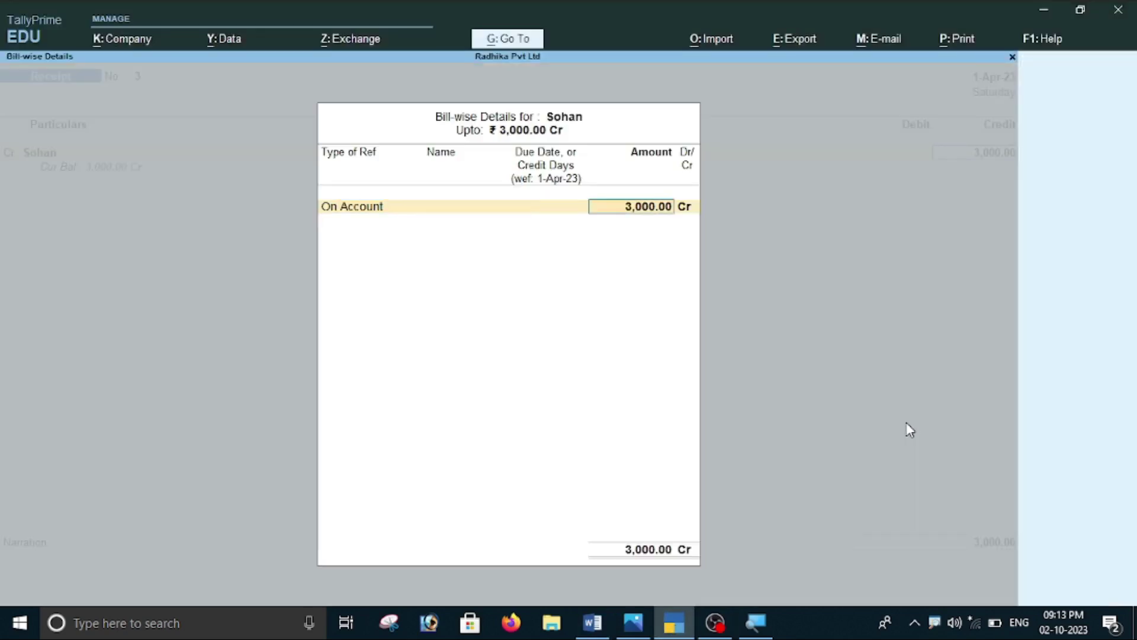
# - Debit the Cash ledger with 3,000.00 and save the third Receipt voucher with a blank narration
pyautogui.press('Down')
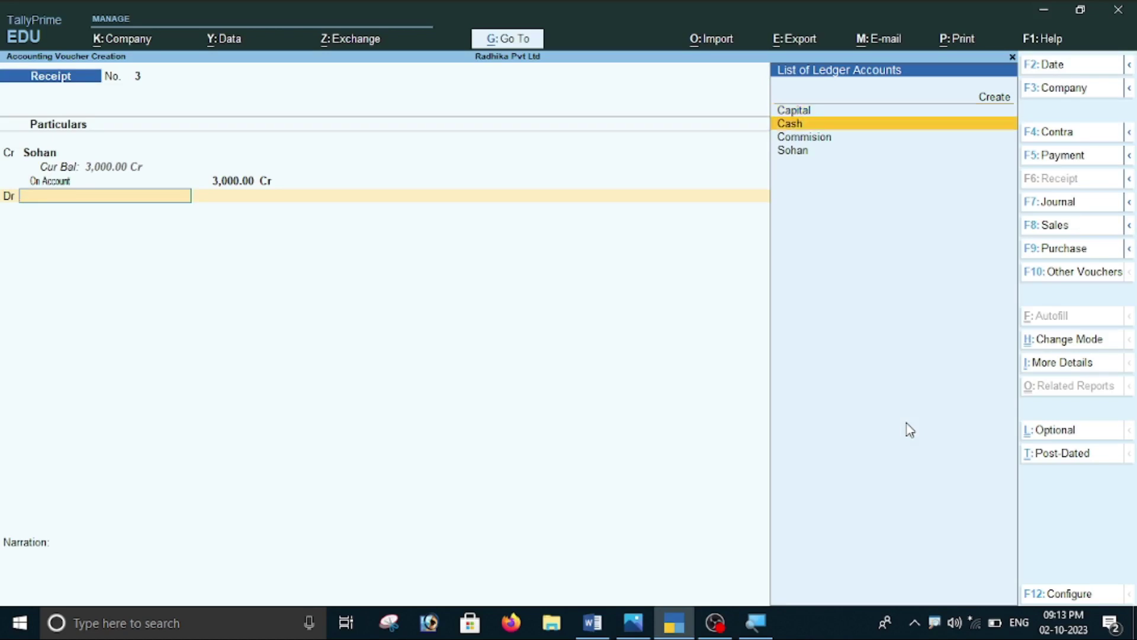
pyautogui.press('Return')
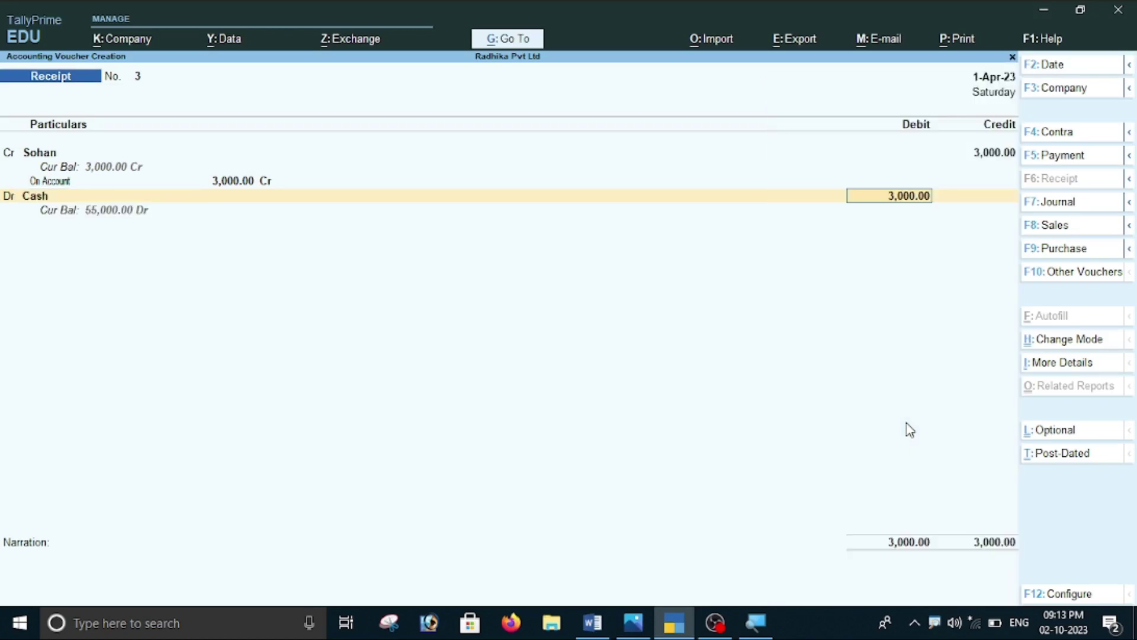
pyautogui.press('Return')
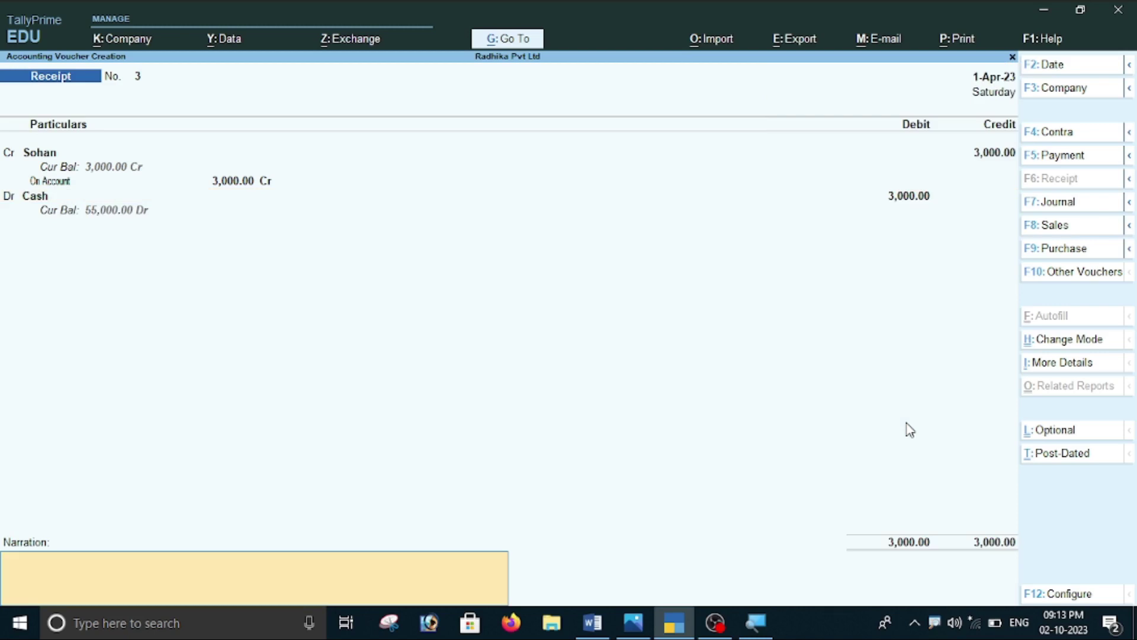
pyautogui.press('Return')
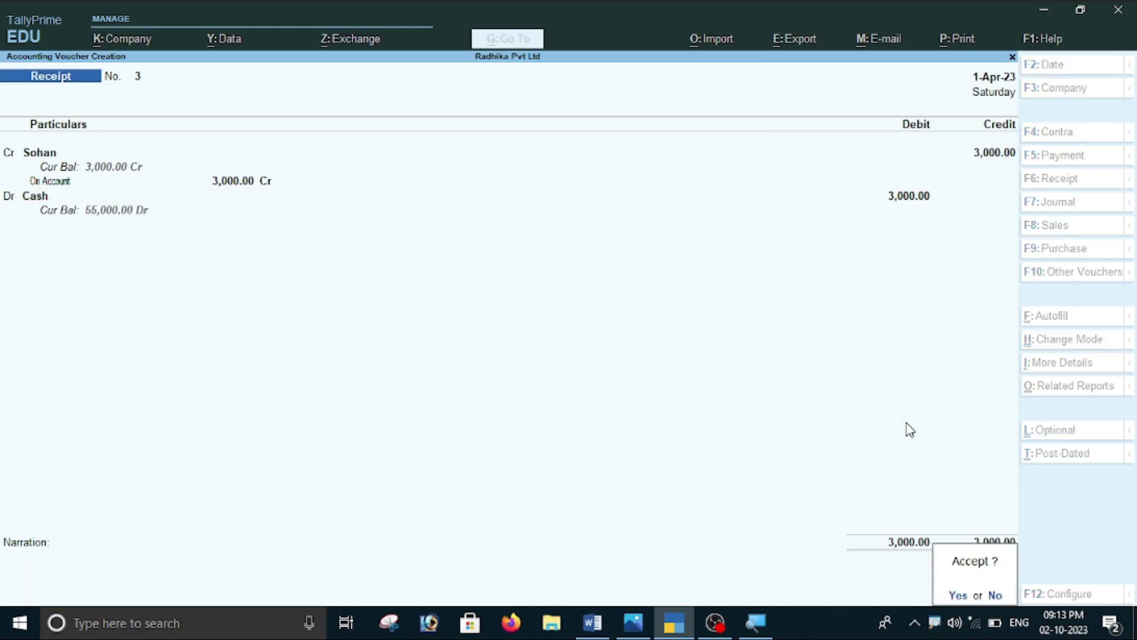
pyautogui.press('Return')
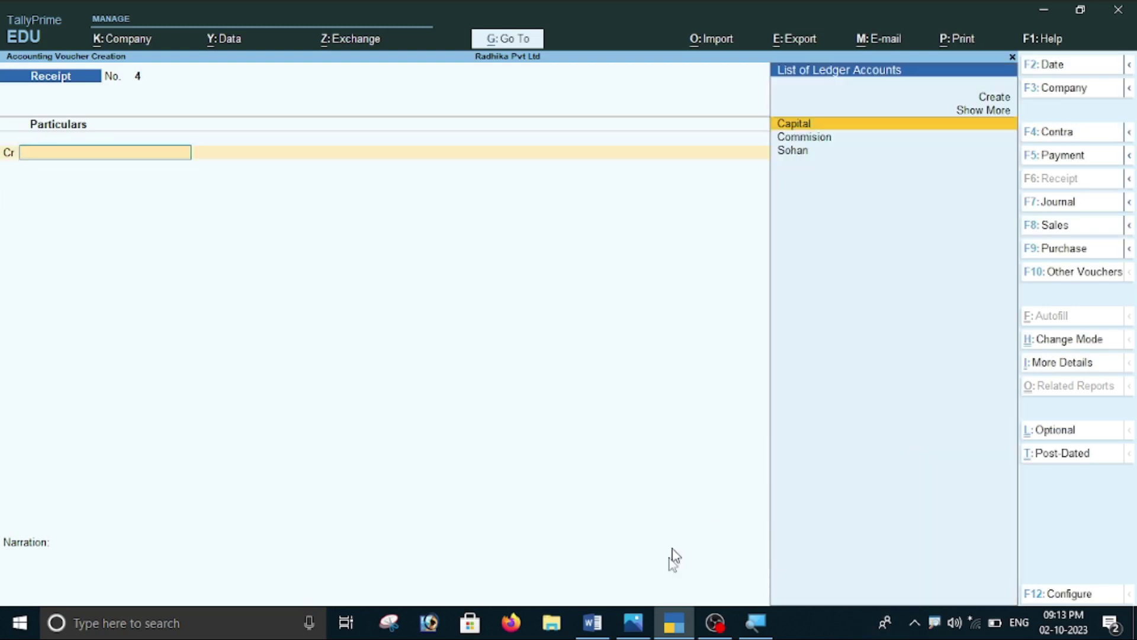
# - Switch to Word and examine the fourth example, the cheque receipt, including its payer and amount
pyautogui.click(592, 622)
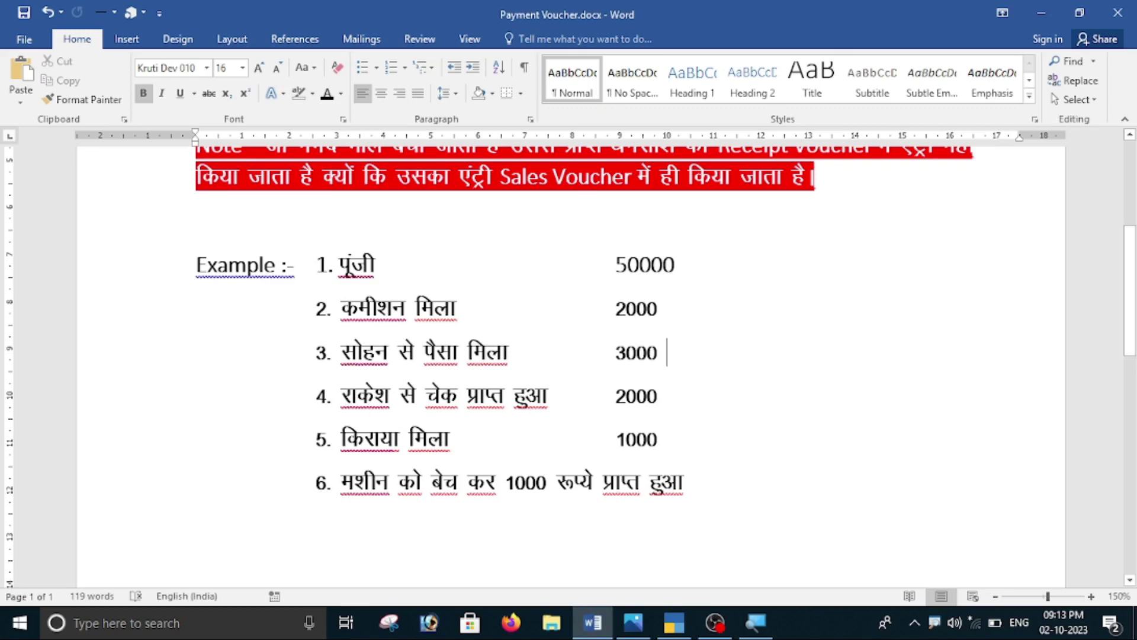
pyautogui.moveTo(657, 395); pyautogui.dragTo(377, 423)
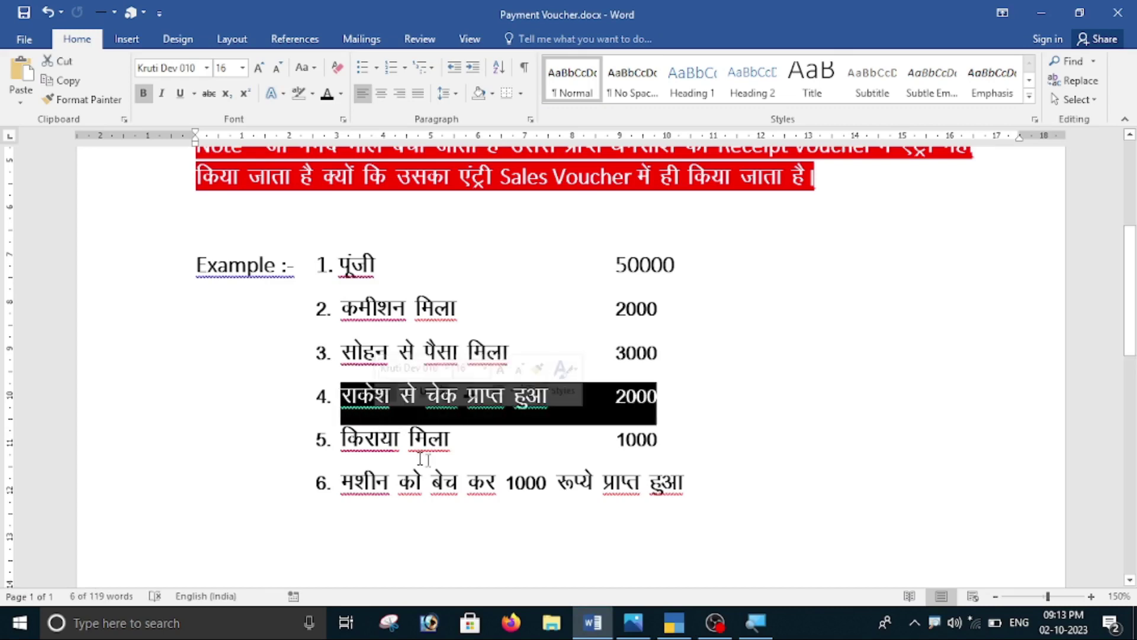
pyautogui.press('Right')
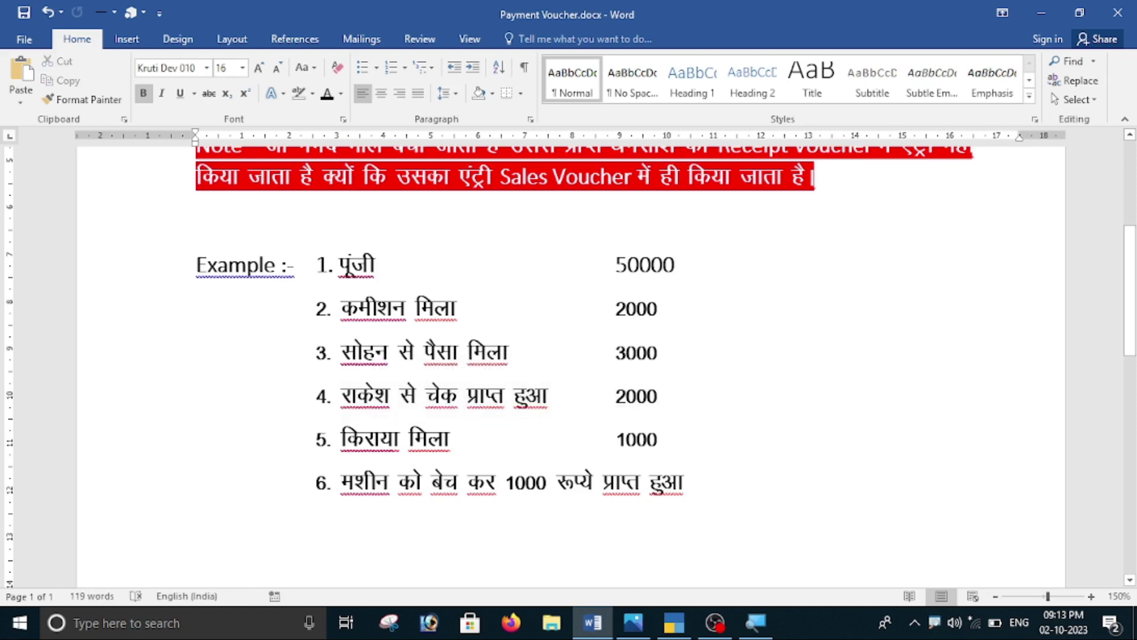
pyautogui.moveTo(343, 400); pyautogui.dragTo(424, 402)
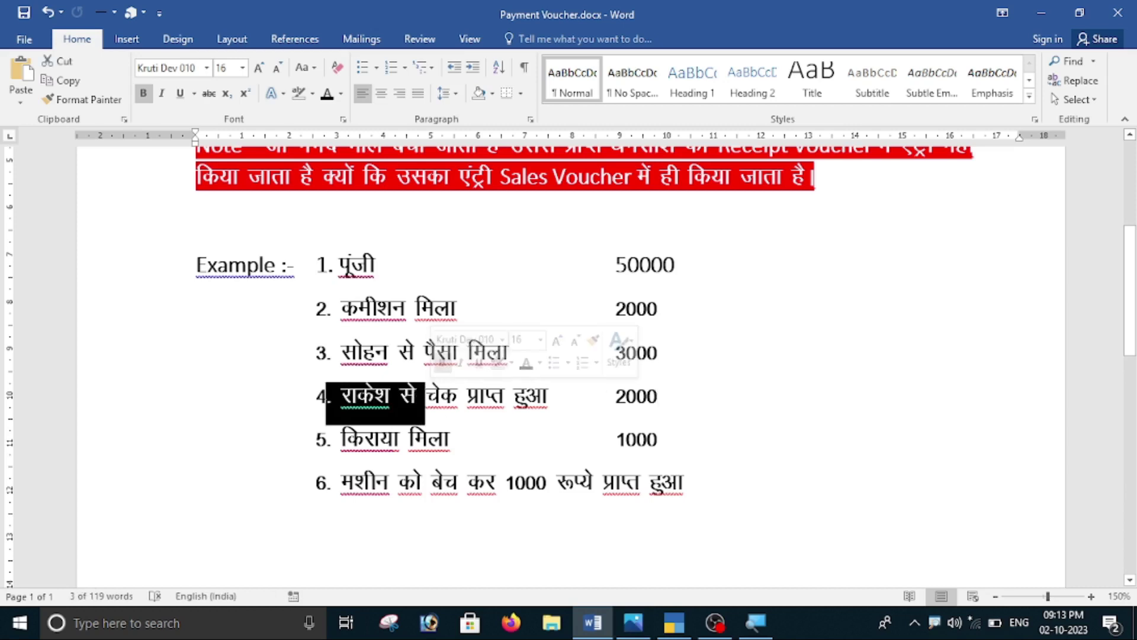
pyautogui.click(342, 391)
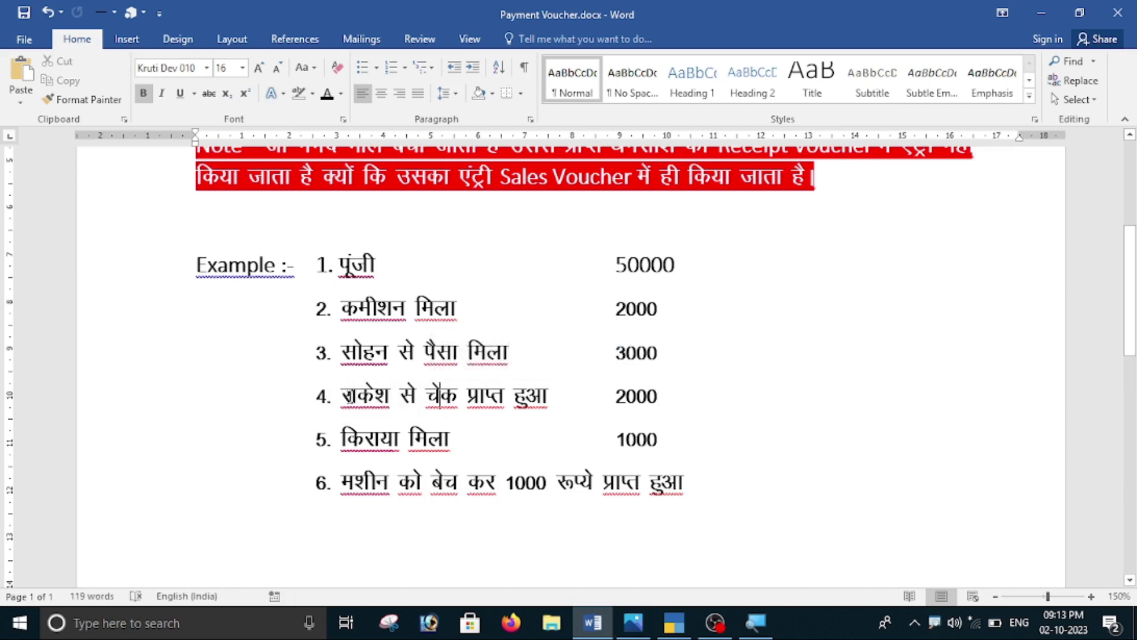
pyautogui.moveTo(350, 395); pyautogui.dragTo(465, 396)
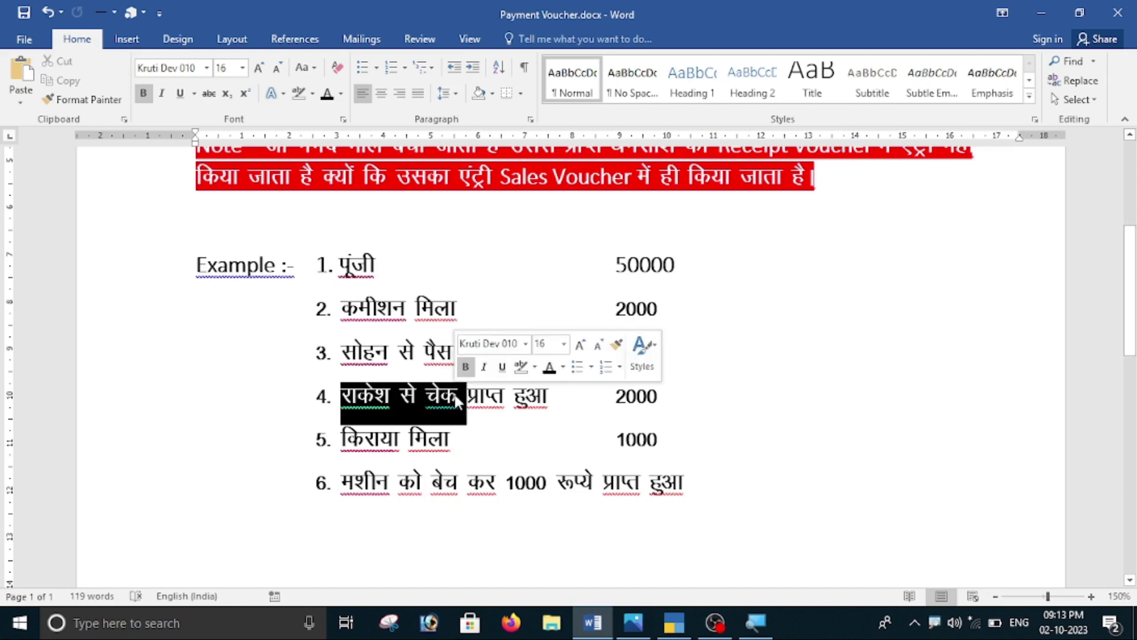
pyautogui.click(690, 432)
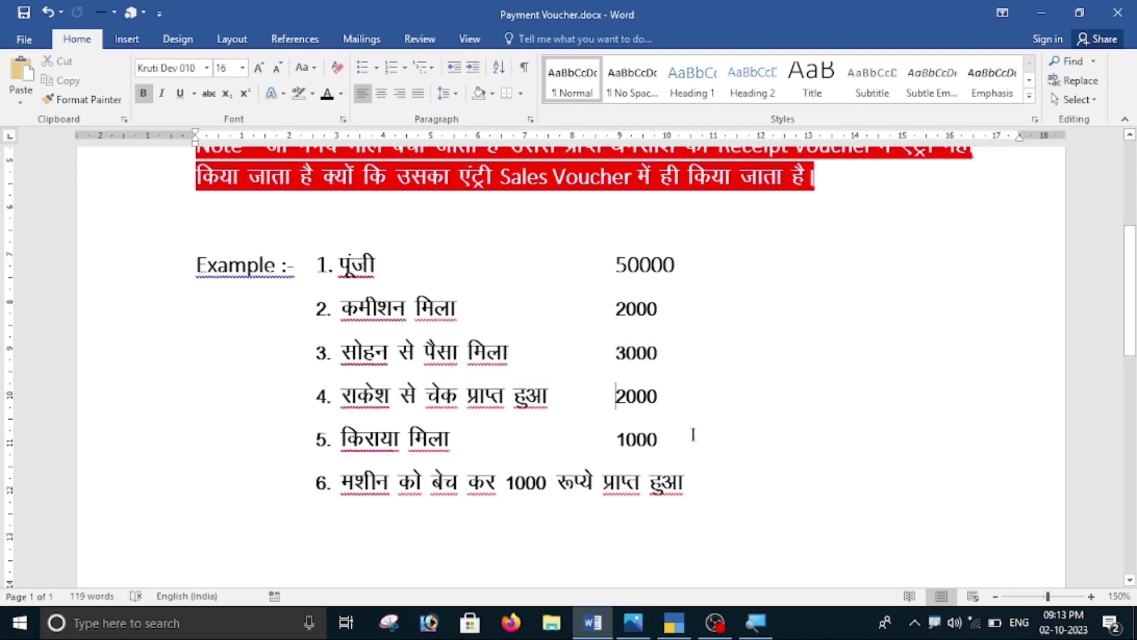
pyautogui.doubleClick(637, 396)
pyautogui.press('Right')
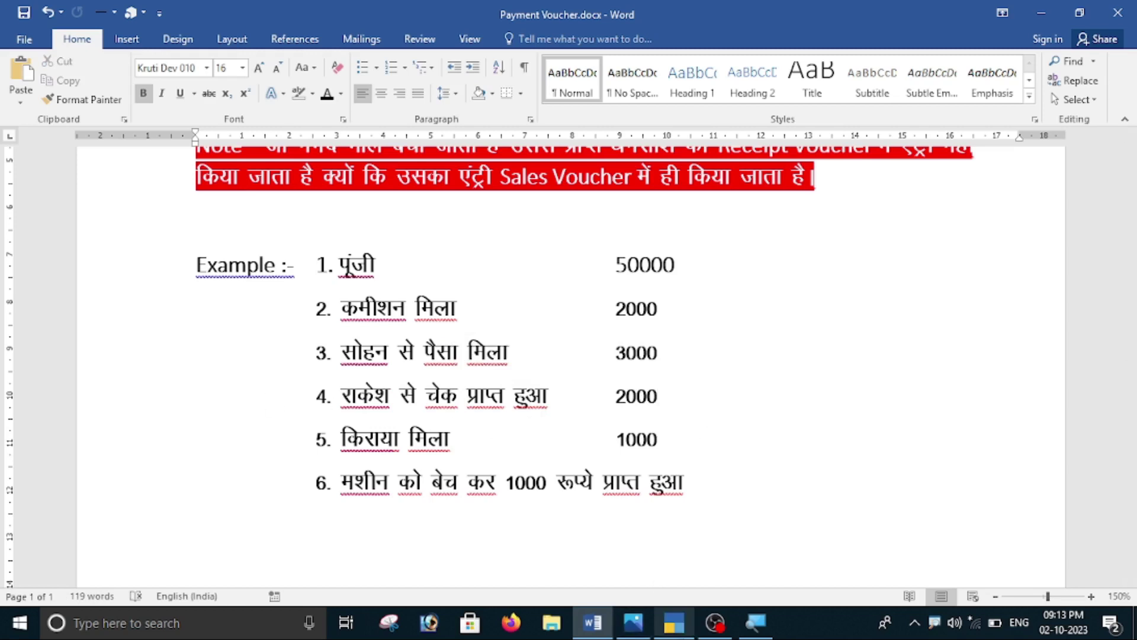
# - Switch to TallyPrime and create the cheque payer's ledger under Sundry Debtors with bill-by-bill balances, leaving the other details at their defaults
pyautogui.click(674, 622)
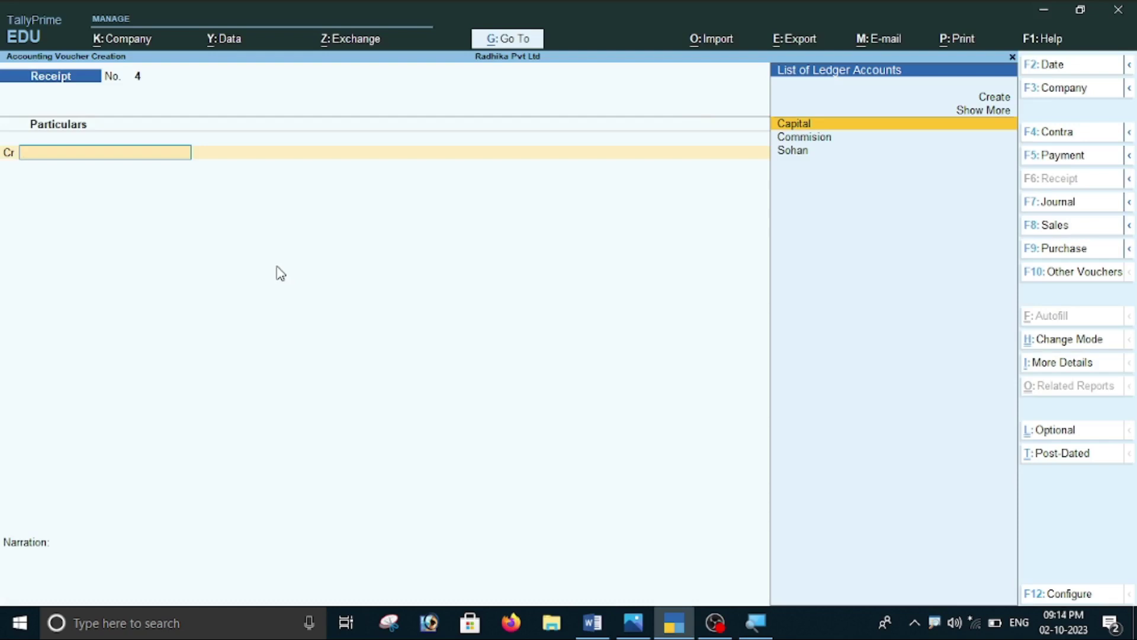
pyautogui.hotkey('alt', 'c')
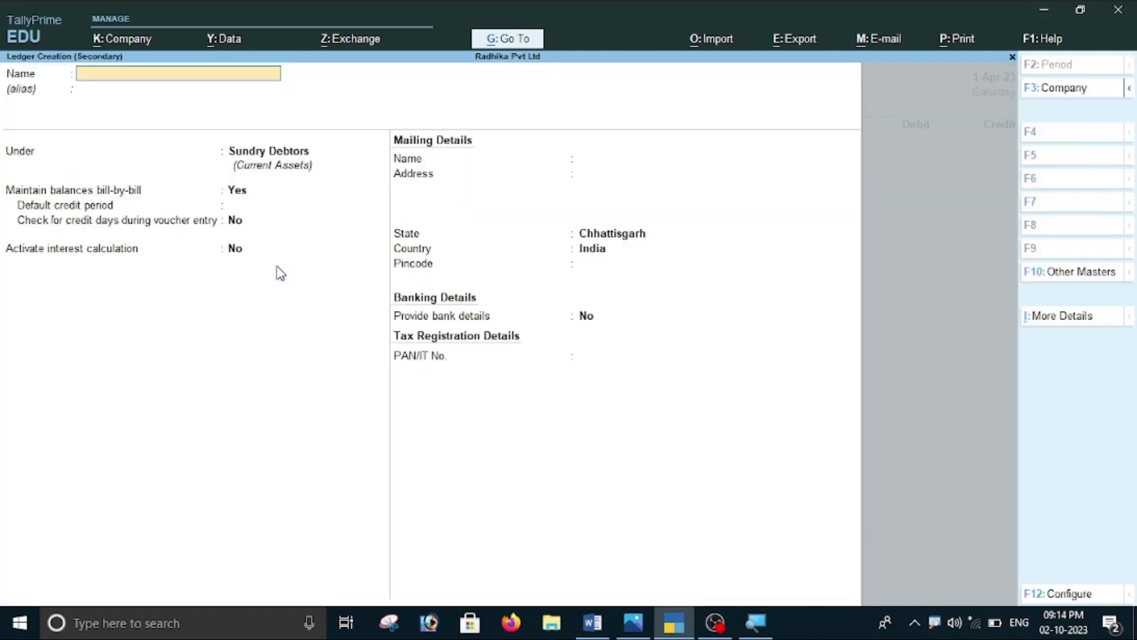
pyautogui.write('Rakesh')
pyautogui.press('Return')
pyautogui.press('Return')
pyautogui.press('Return')
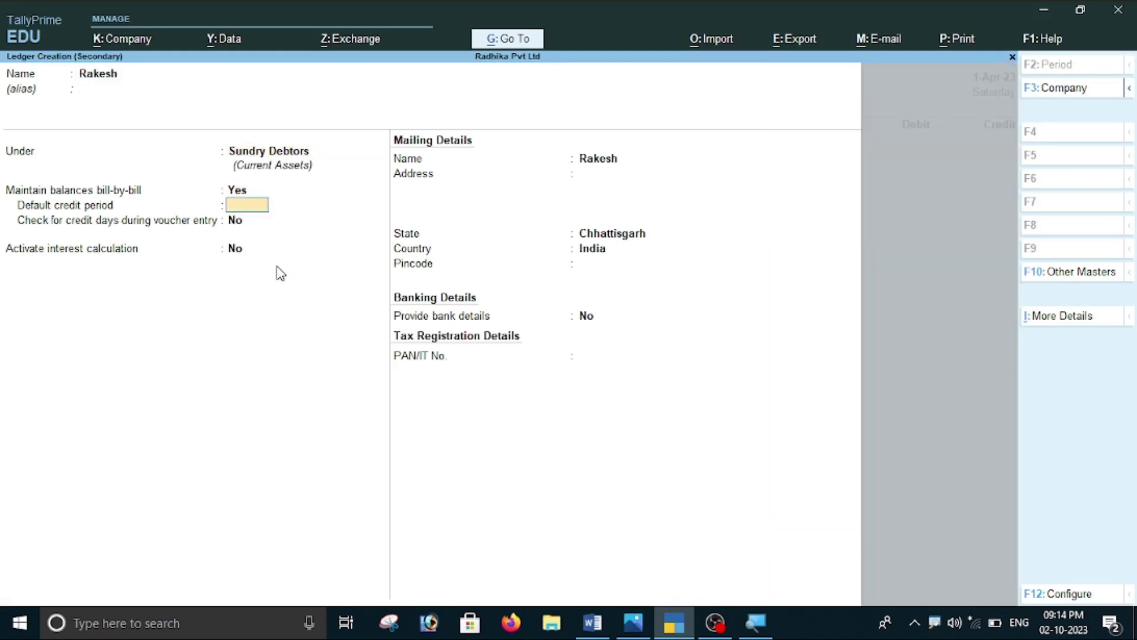
pyautogui.press('Return')
pyautogui.press('Return')
pyautogui.press('Return')
pyautogui.press('Return')
pyautogui.press('Return')
pyautogui.press('Return')
pyautogui.press('Return')
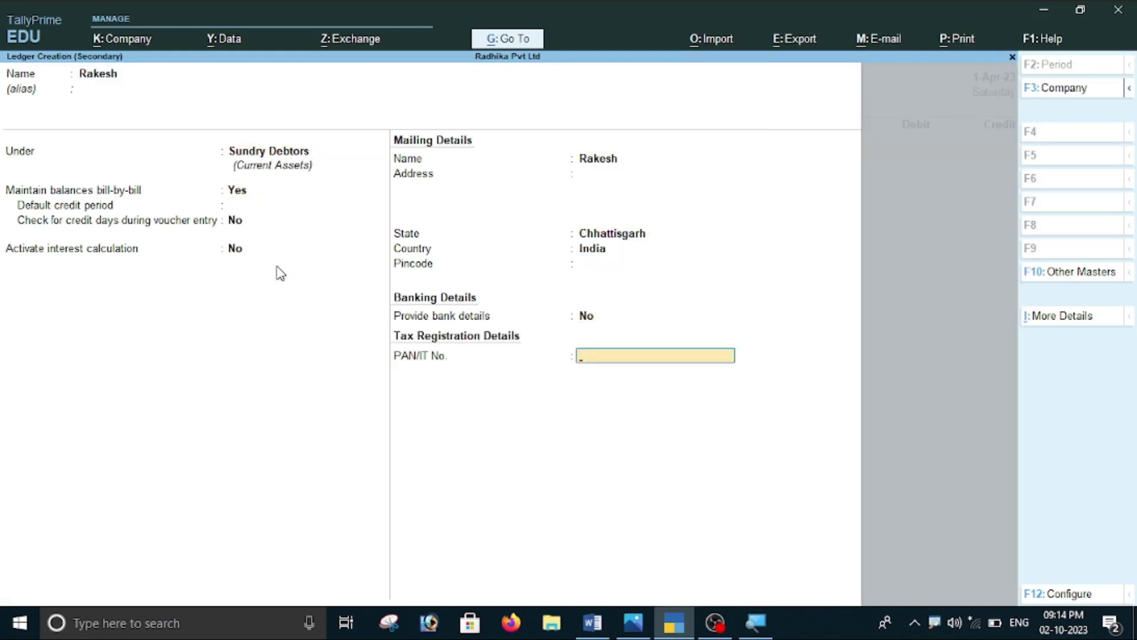
pyautogui.press('Return')
pyautogui.press('Return')
pyautogui.press('Return')
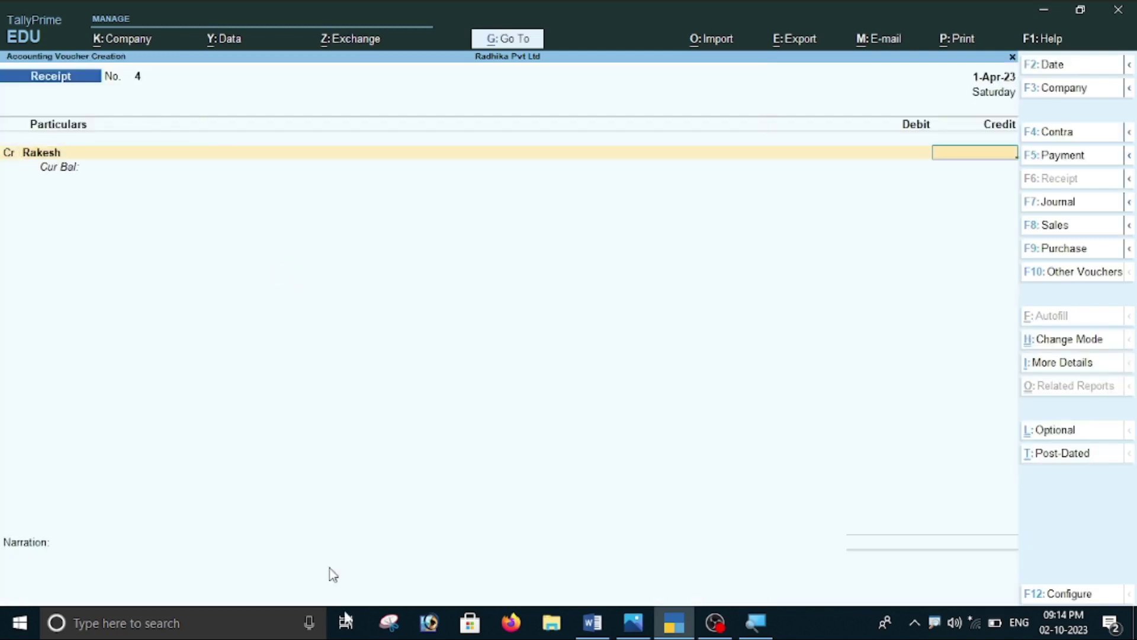
# - Check the fourth example's amount in Word and credit the payer's ledger with 2000 in the TallyPrime Receipt voucher
pyautogui.click(595, 627)
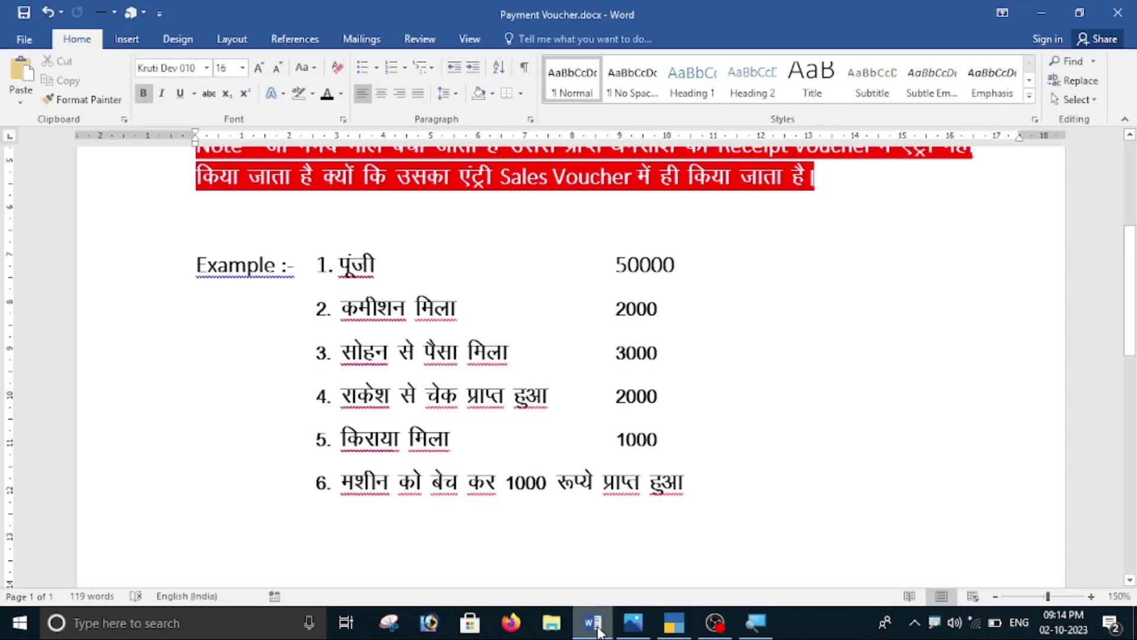
pyautogui.click(595, 626)
pyautogui.write('2')
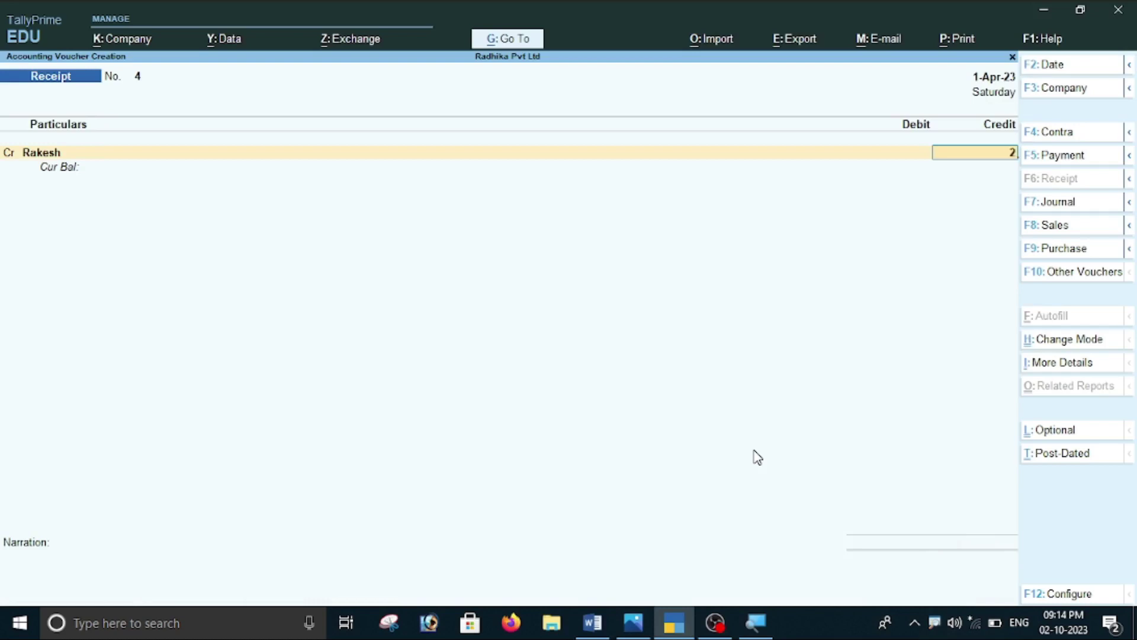
pyautogui.write('000')
pyautogui.press('Return')
# - Allocate the payer's 2,000.00 credit as On Account in the bill-wise details
pyautogui.press('Return')
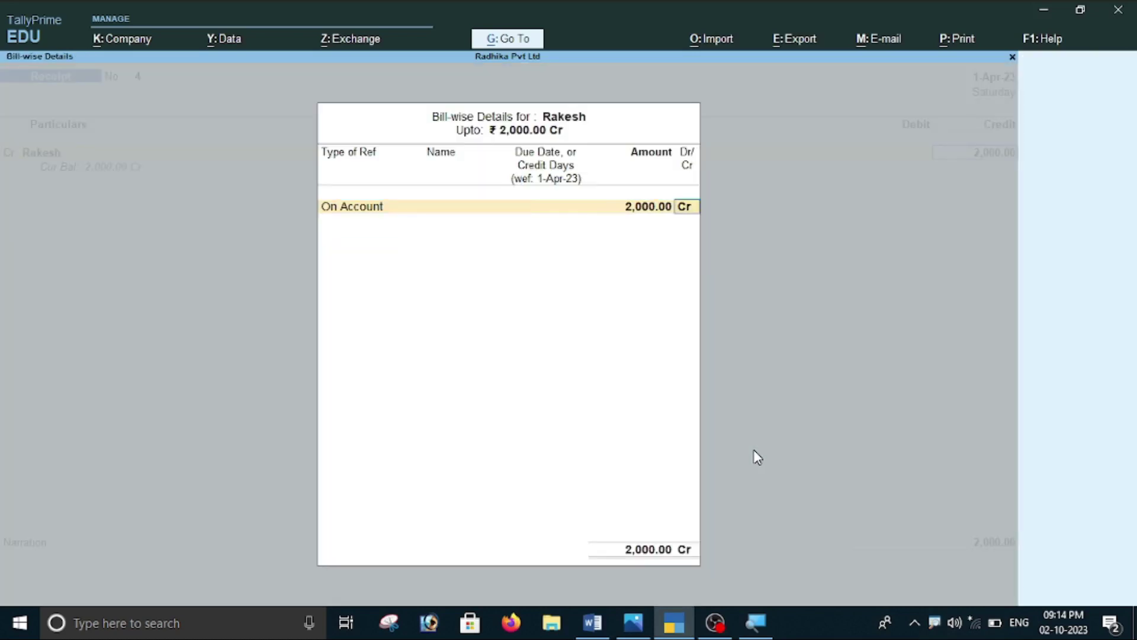
pyautogui.press('Return')
pyautogui.press('Return')
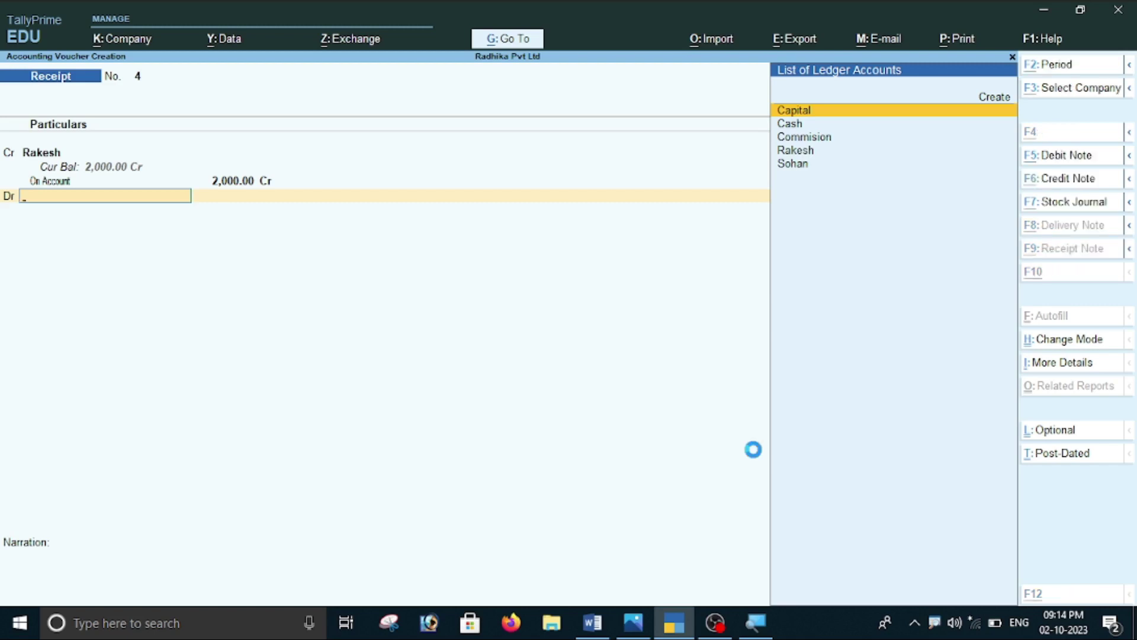
# - Start a new ledger named Bank for the debit entry and place it under the Bank Accounts group
pyautogui.hotkey('alt', 'c')
pyautogui.write('Bank')
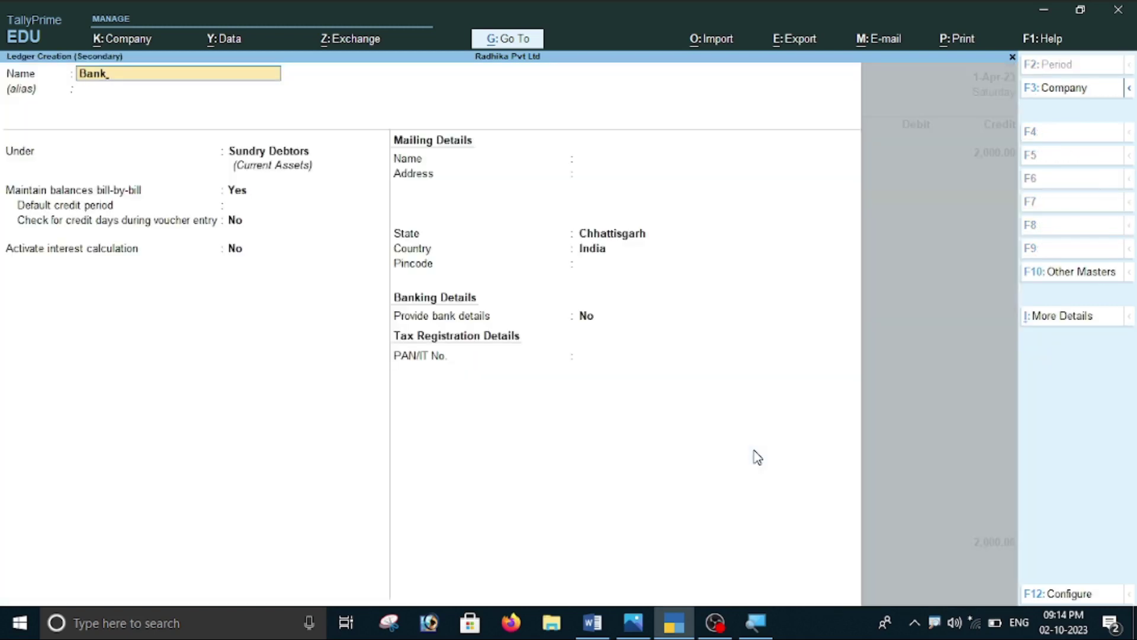
pyautogui.press('Return')
pyautogui.press('Return')
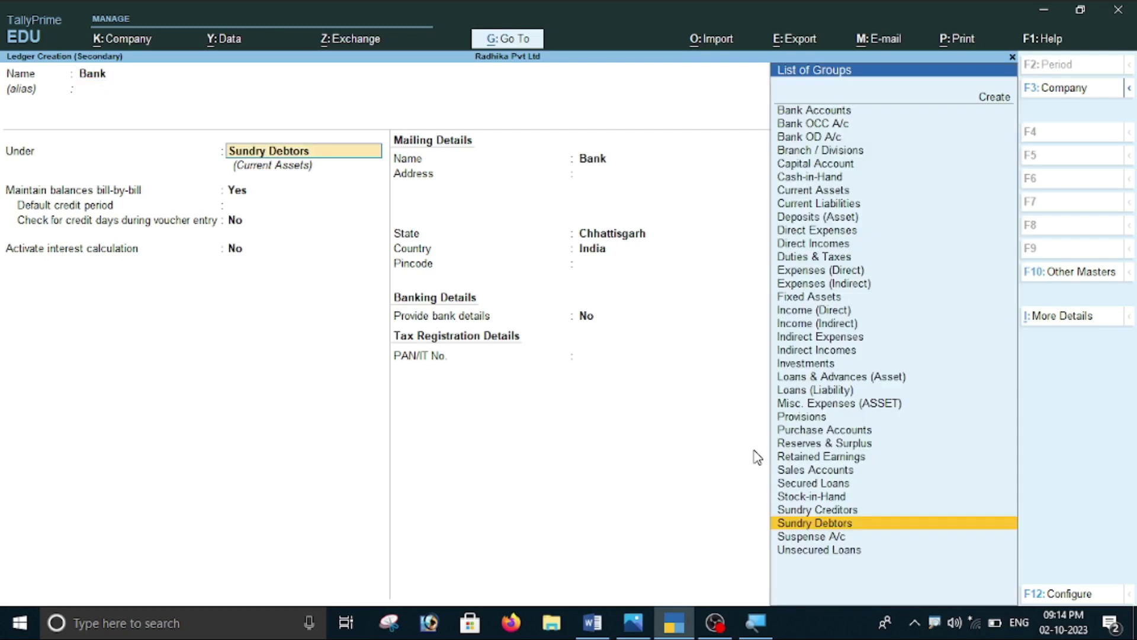
pyautogui.write('B')
pyautogui.press('Down')
pyautogui.press('Down')
pyautogui.press('Up')
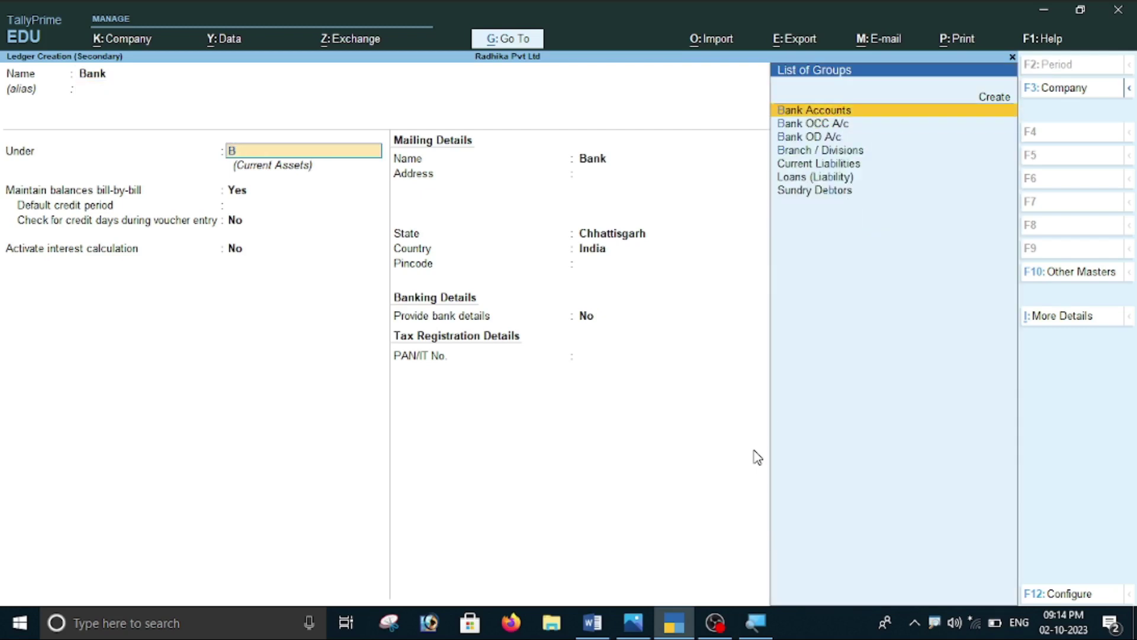
pyautogui.press('Return')
# - Save the Bank ledger with its remaining details at their defaults and debit it with 2,000.00 in the voucher
pyautogui.press('Return')
pyautogui.press('Return')
pyautogui.press('Return')
pyautogui.press('Return')
pyautogui.press('Return')
pyautogui.press('Return')
pyautogui.press('Return')
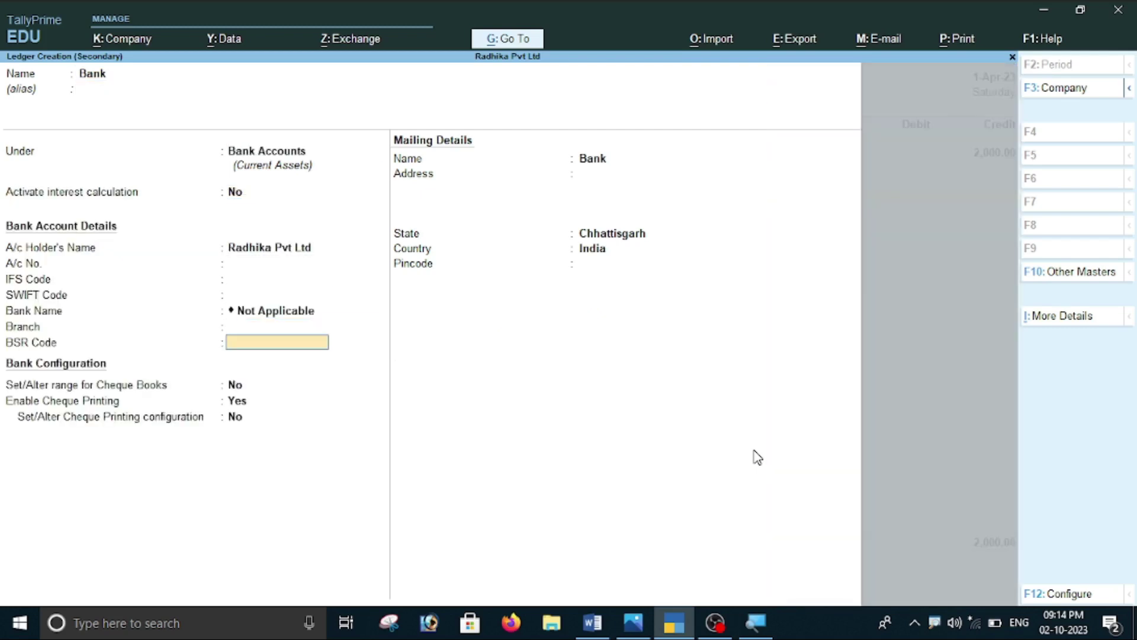
pyautogui.press('Return')
pyautogui.press('Return')
pyautogui.press('Return')
pyautogui.press('Return')
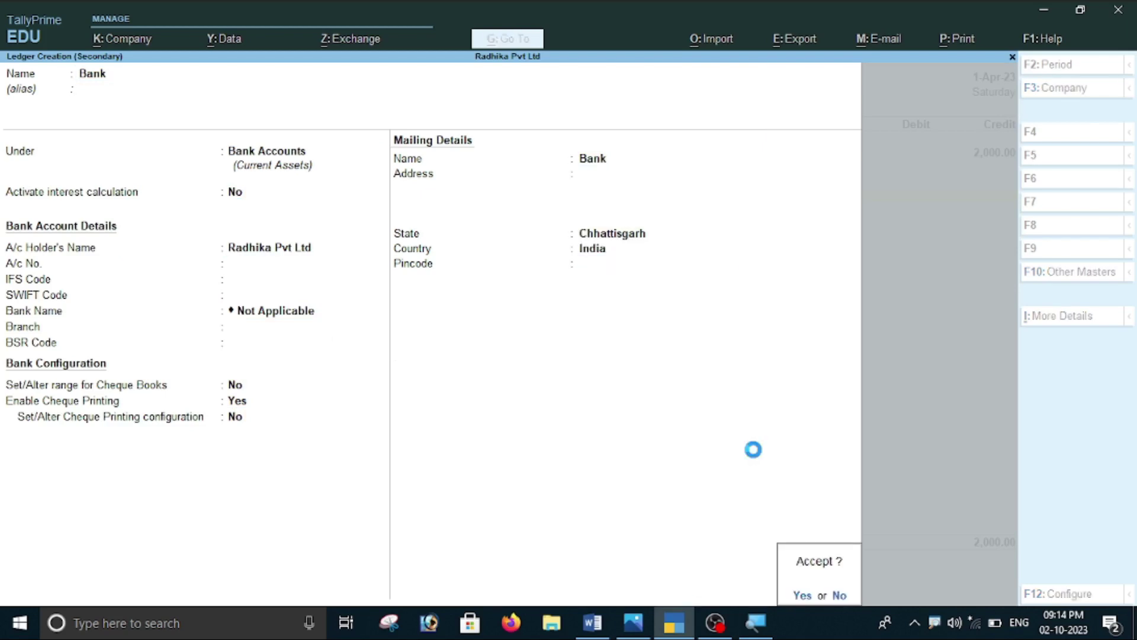
pyautogui.press('Return')
pyautogui.press('Return')
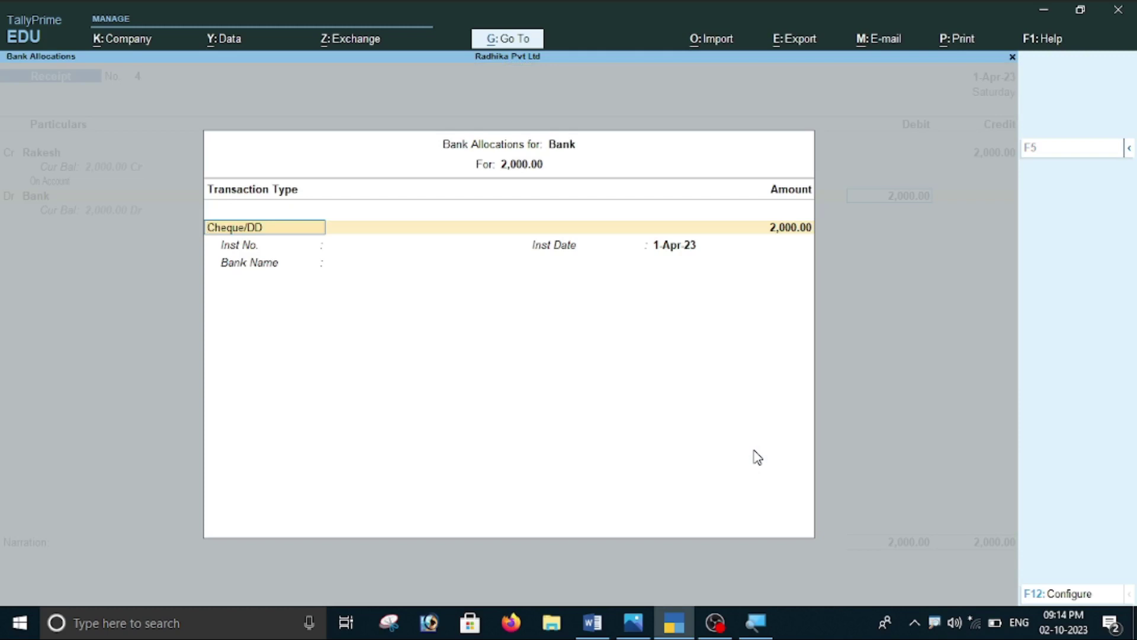
# - Go through the short list of transaction types for the bank allocation and set the type to Others
pyautogui.press('BackSpace')
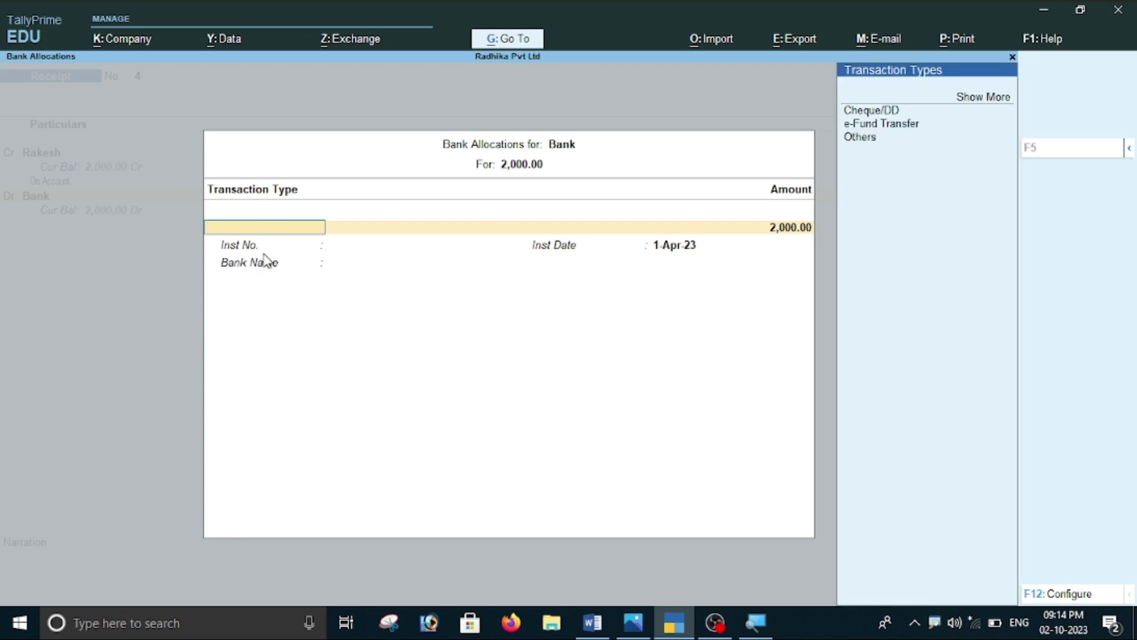
pyautogui.press('Down')
pyautogui.press('Down')
pyautogui.press('Up')
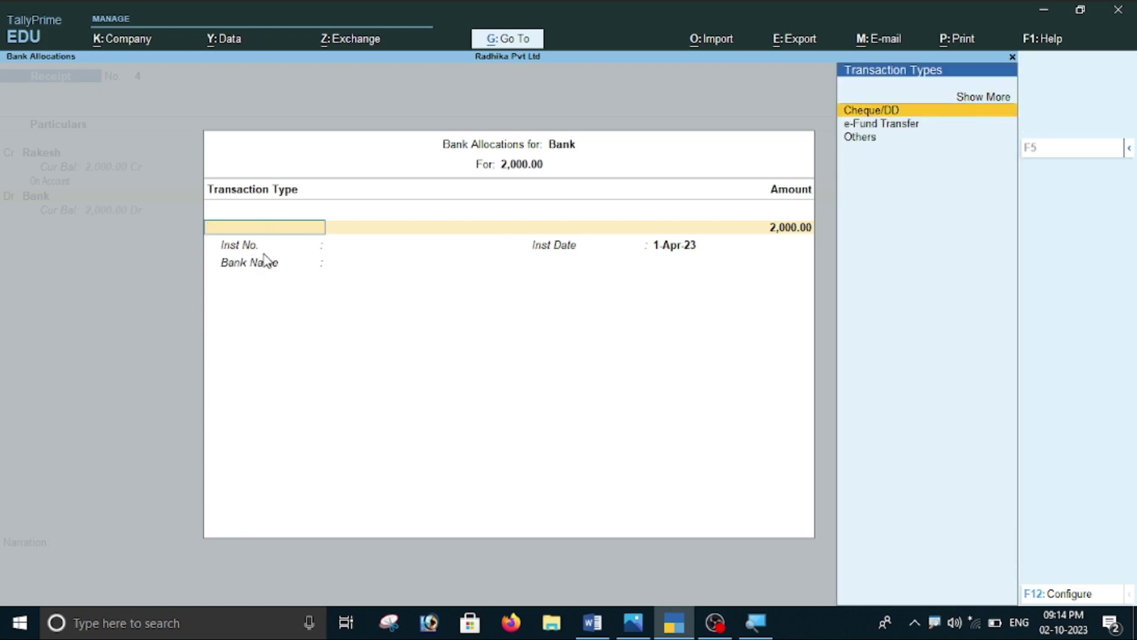
pyautogui.press('Down')
pyautogui.press('Down')
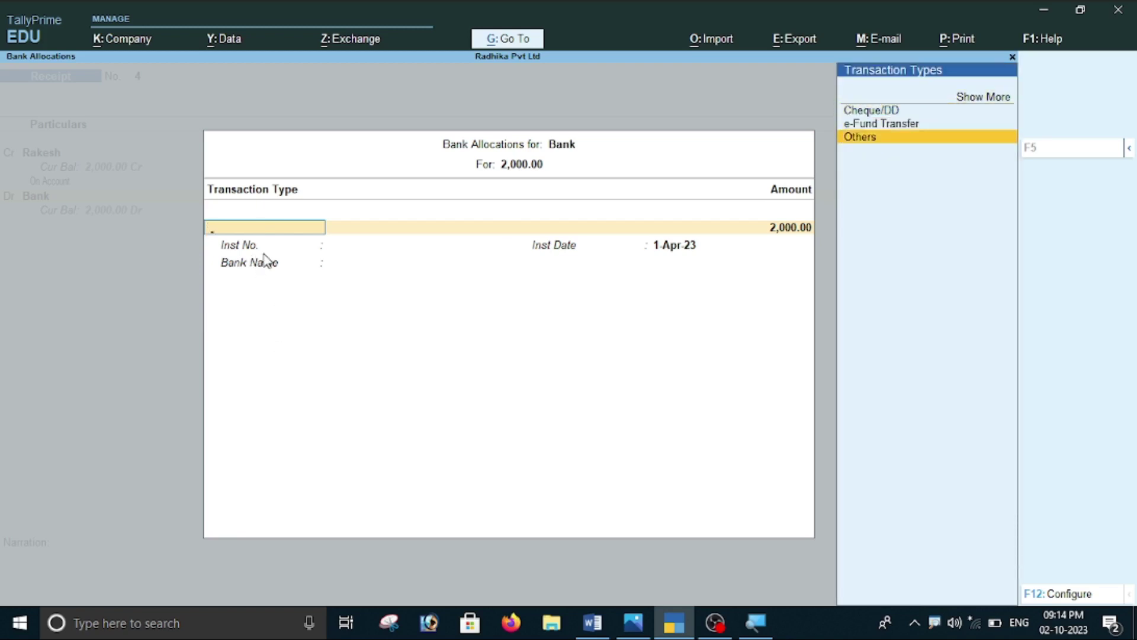
pyautogui.press('Return')
# - Expand the bank allocation's list of transaction types and examine all the available options
pyautogui.press('BackSpace')
pyautogui.press('Up')
pyautogui.press('Up')
pyautogui.press('Up')
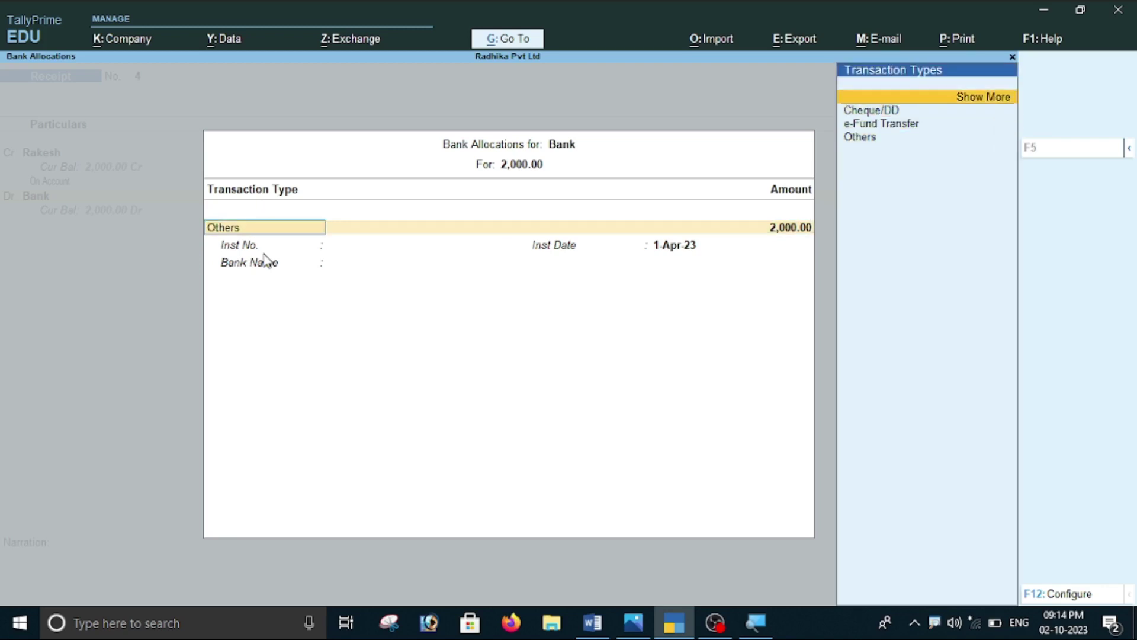
pyautogui.press('Return')
pyautogui.press('Down')
pyautogui.press('Down')
pyautogui.press('Down')
pyautogui.press('Down')
pyautogui.press('Down')
pyautogui.press('Down')
pyautogui.press('Down')
pyautogui.press('Down')
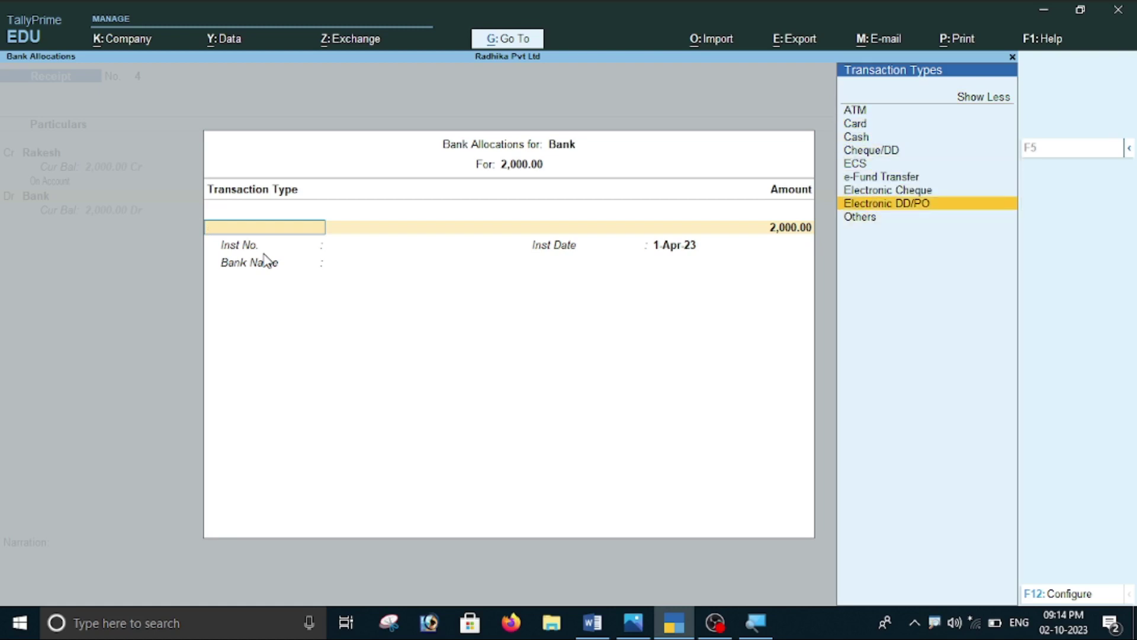
# - Set the bank allocation's transaction type to Cheque/DD and accept the full amount of 2,000.00
pyautogui.press('Up')
pyautogui.press('Up')
pyautogui.press('Up')
pyautogui.press('Up')
pyautogui.press('Up')
pyautogui.press('Down')
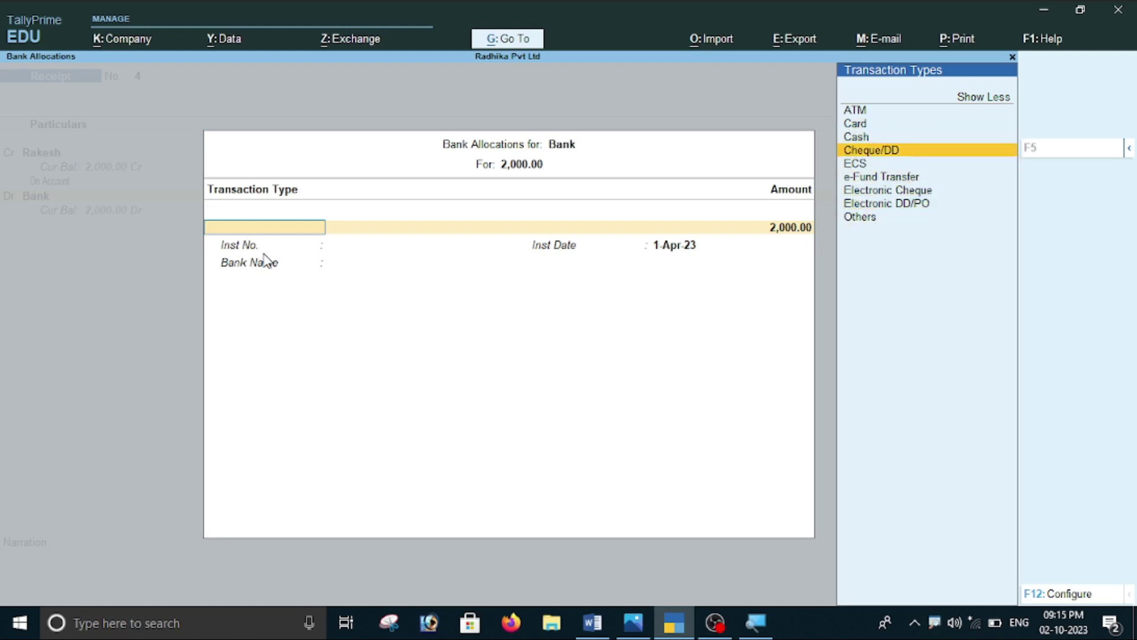
pyautogui.press('Return')
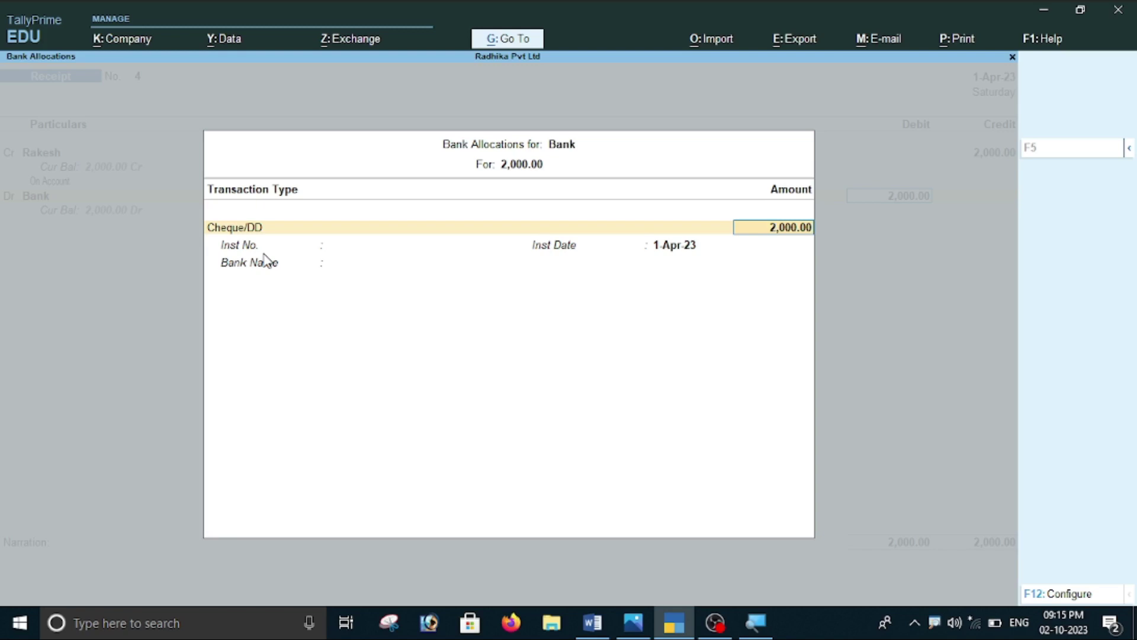
pyautogui.press('Return')
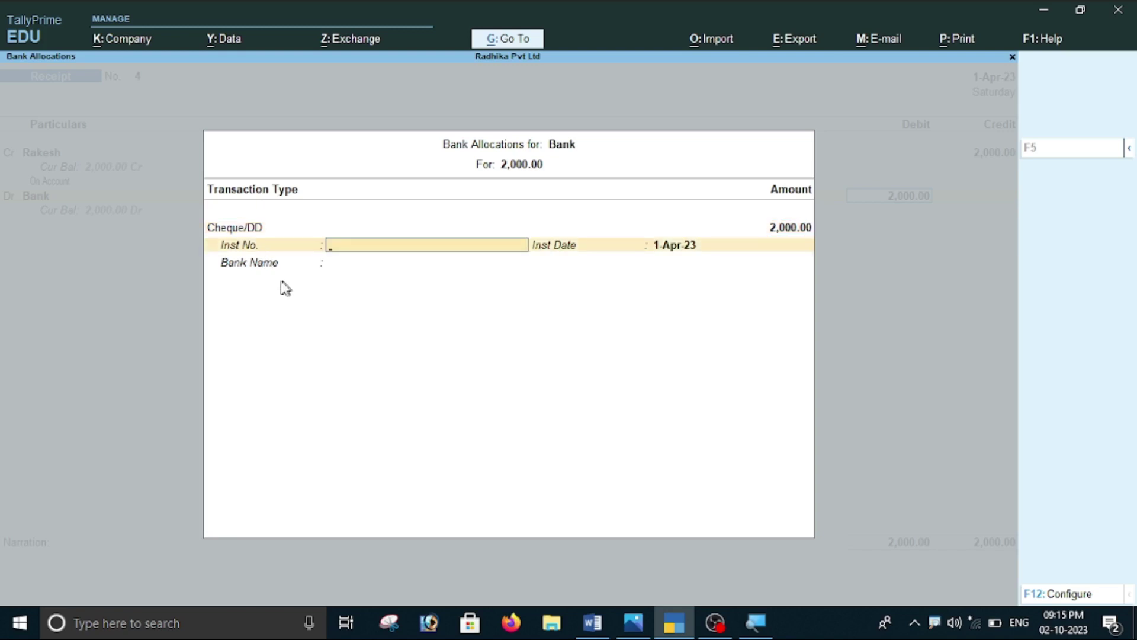
# - Enter the cheque's instrument number and keep 1-Apr-23 as the instrument date
pyautogui.write('446464')
pyautogui.press('Return')
pyautogui.press('Return')
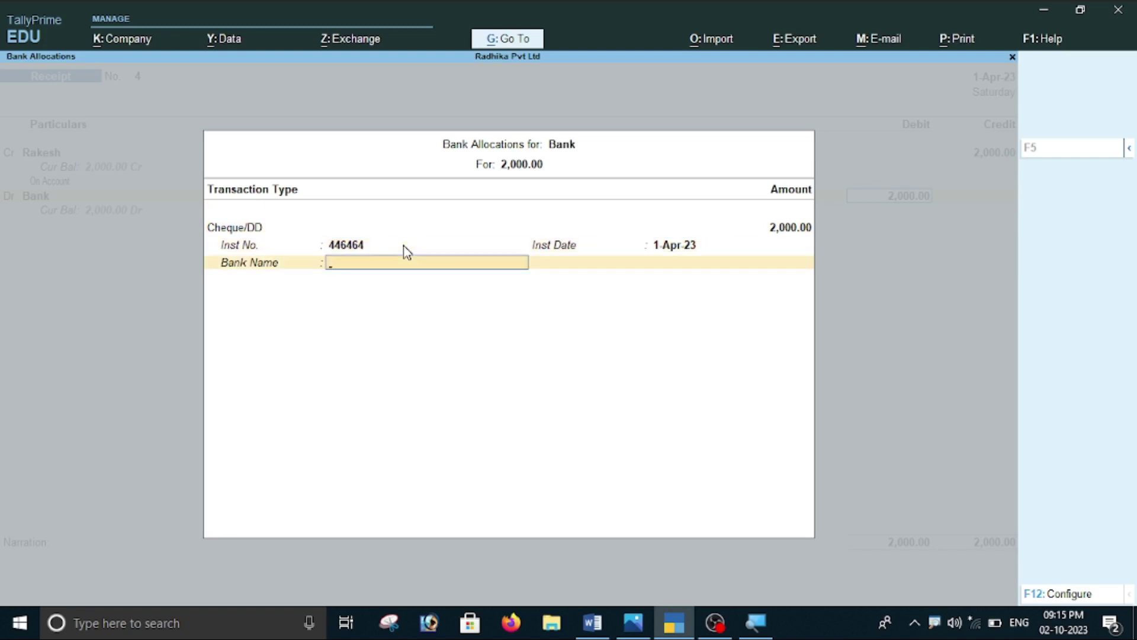
# - Specify Sbi Bank as the cheque's bank name and save the fourth Receipt voucher with a blank narration
pyautogui.write('s')
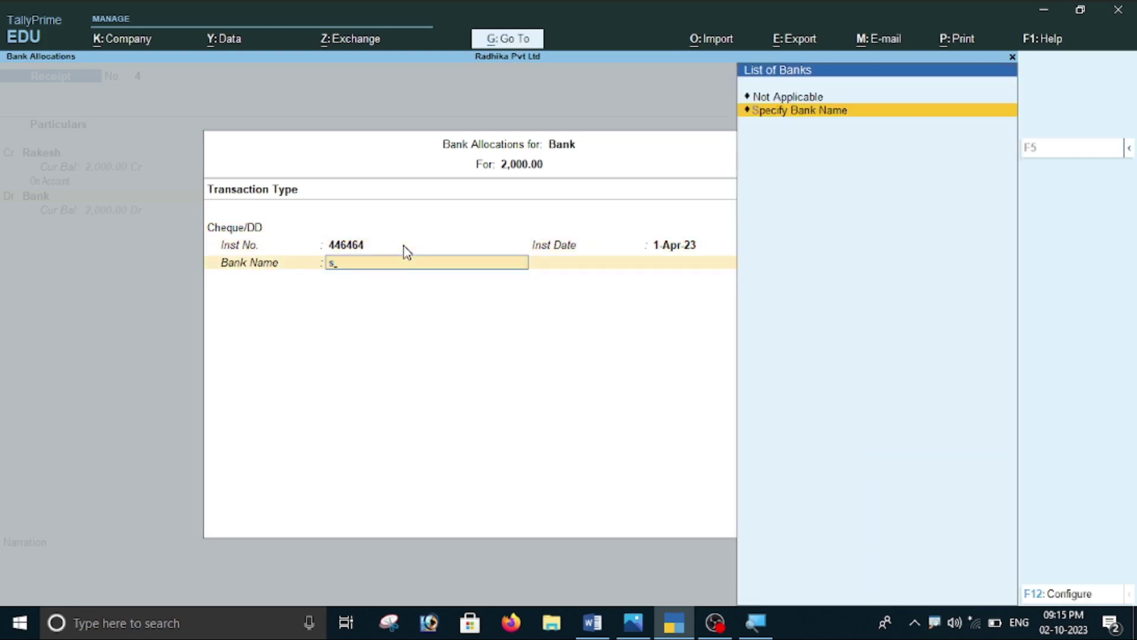
pyautogui.press('Return')
pyautogui.write('Sbi')
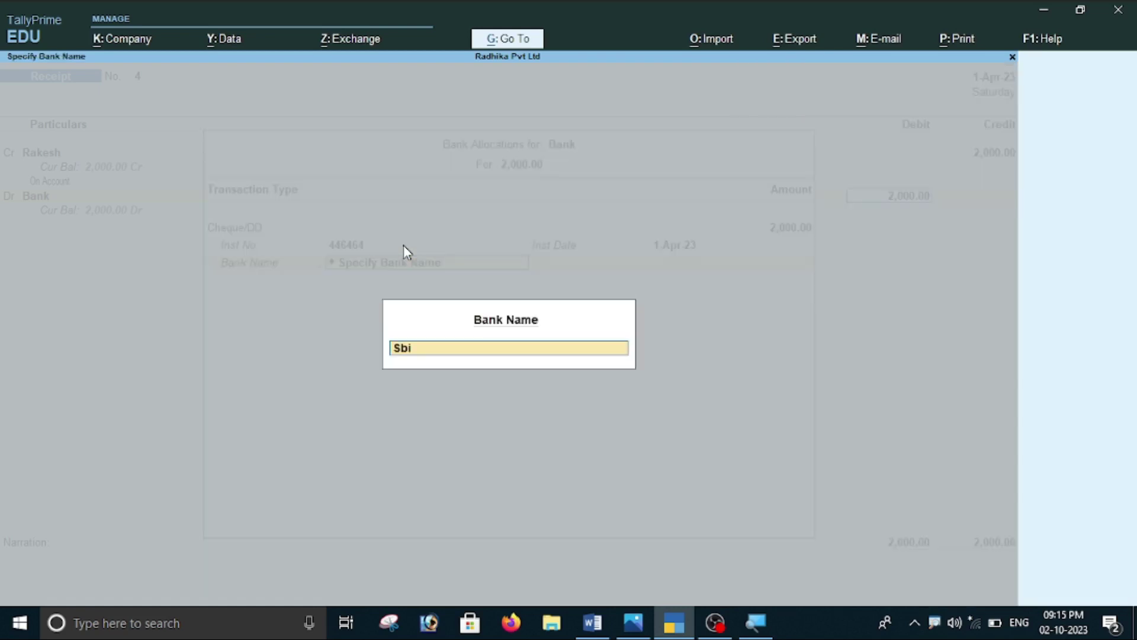
pyautogui.write(' Bank,')
pyautogui.press('Return')
pyautogui.press('Return')
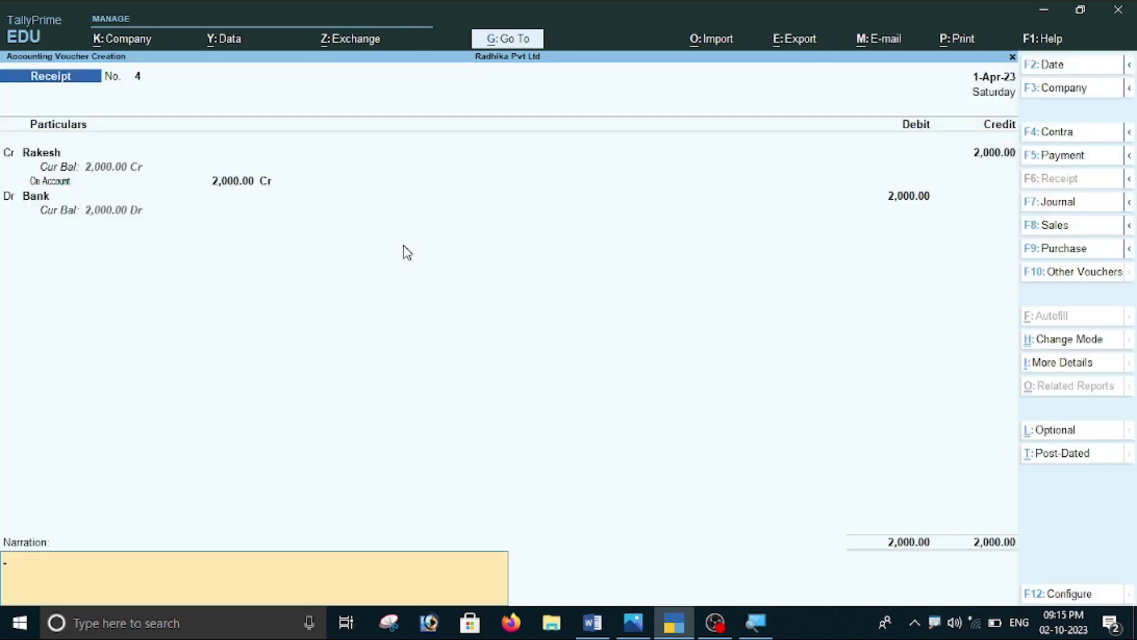
pyautogui.press('Return')
pyautogui.press('Return')
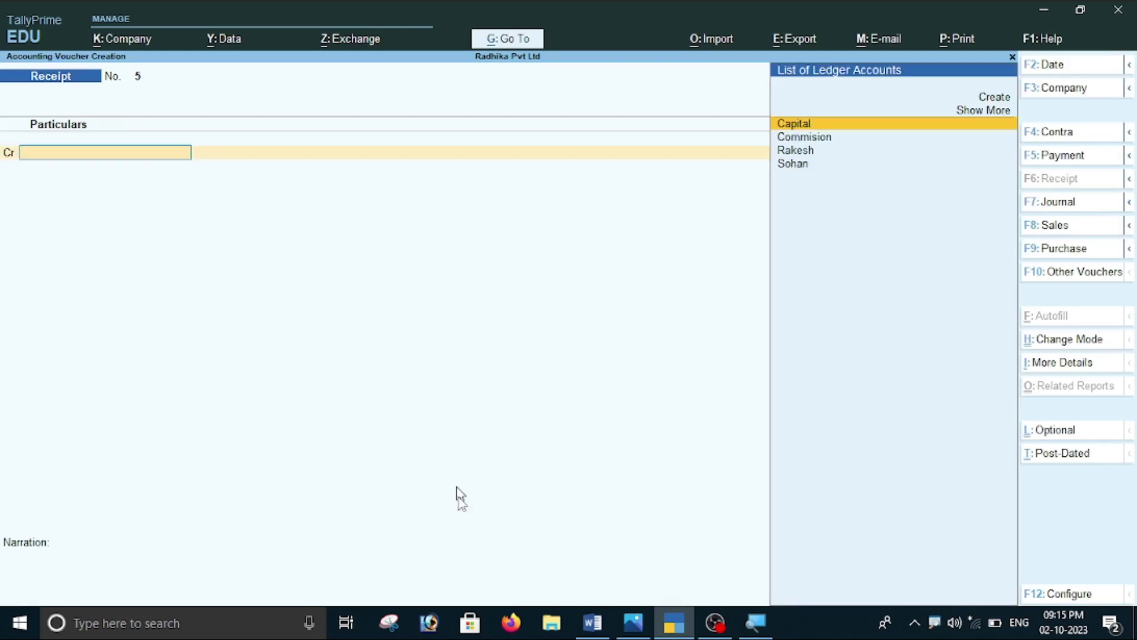
# - Read the fifth example, the rent receipt, in Word and check the Nominal A/c rule in the scanned page in Photos
pyautogui.click(596, 623)
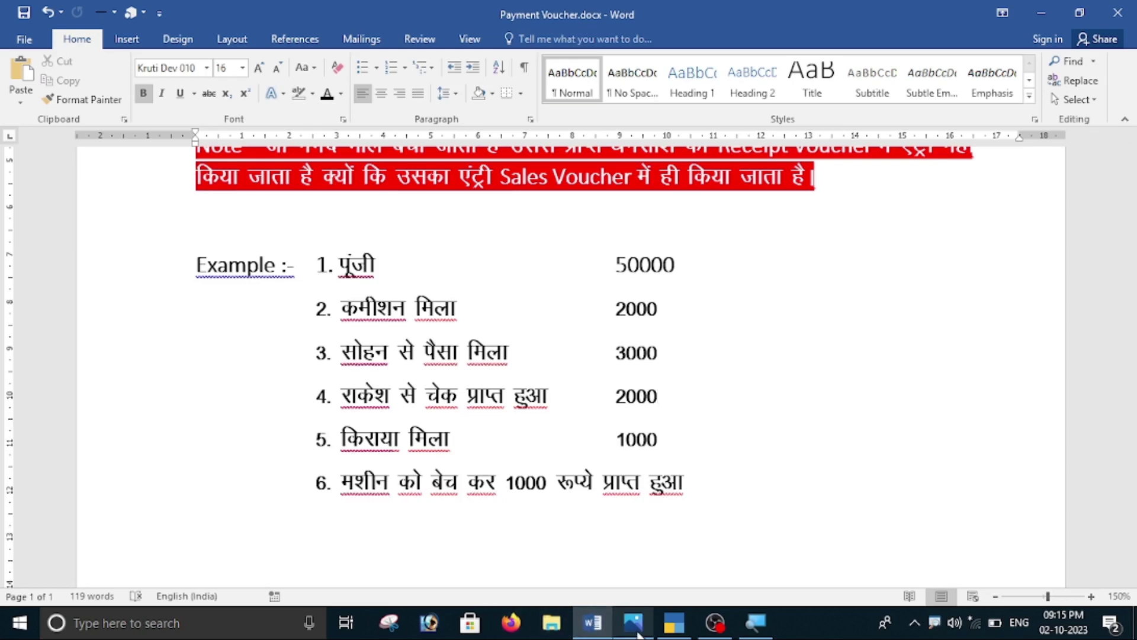
pyautogui.click(633, 551)
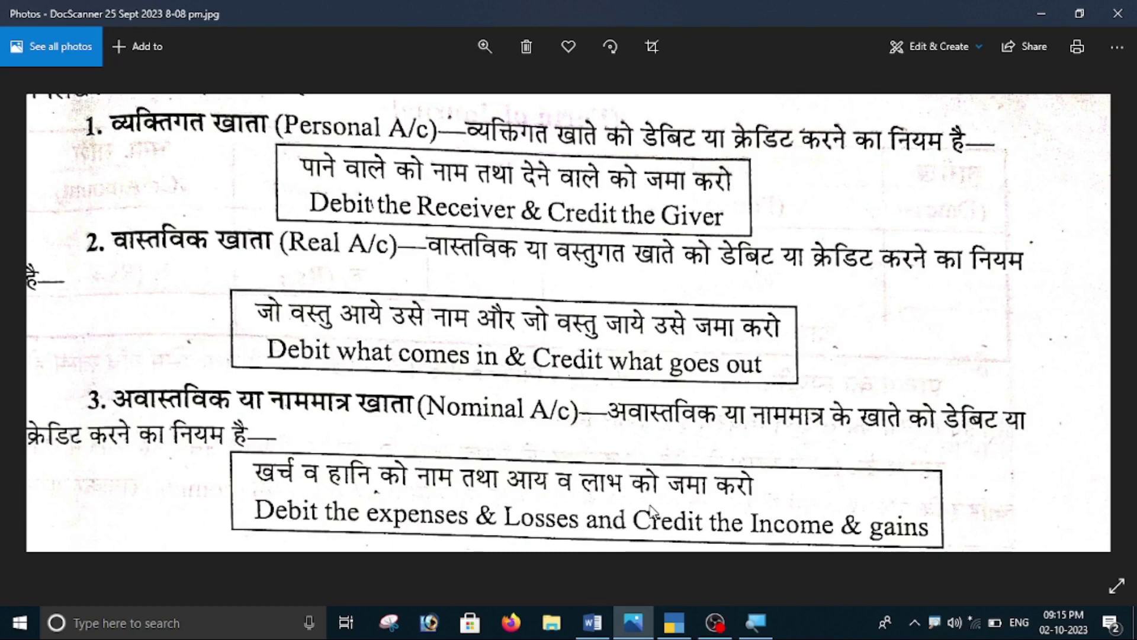
pyautogui.click(592, 623)
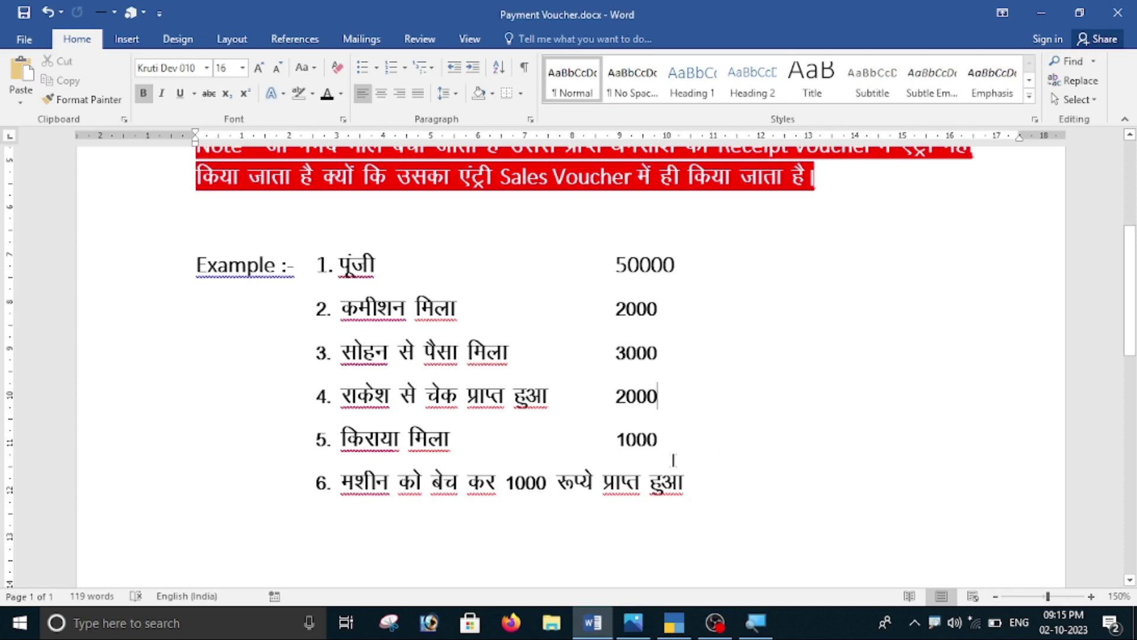
# - Switch to TallyPrime and start a new ledger named Rent from the fifth Receipt voucher's credit line, leaving the alias blank
pyautogui.click(681, 626)
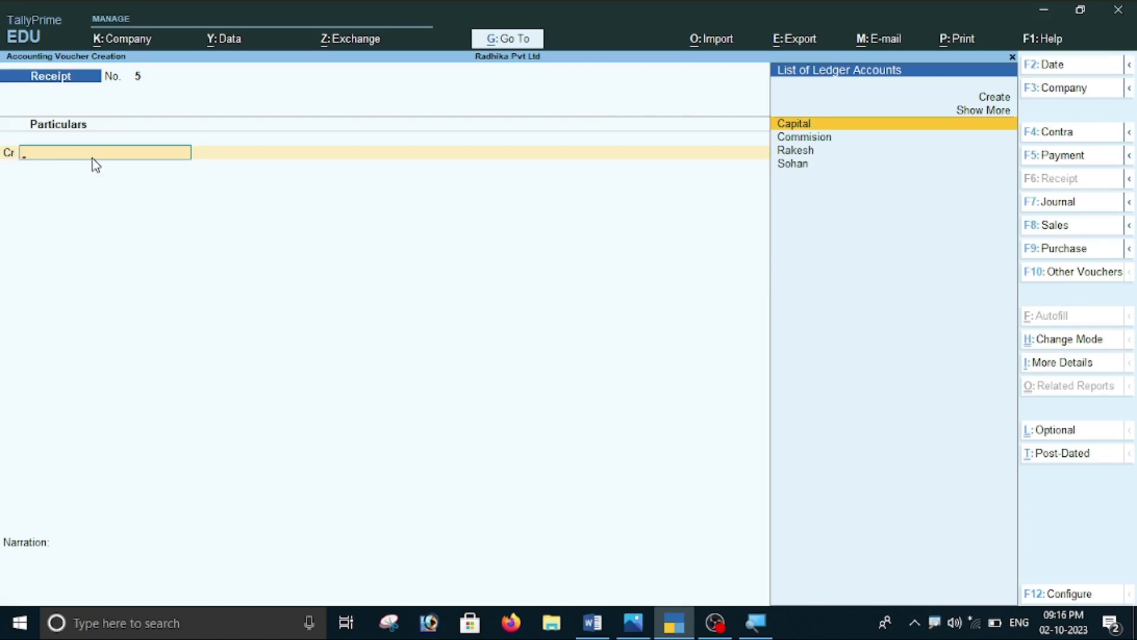
pyautogui.hotkey('alt', 'c')
pyautogui.write('Rent')
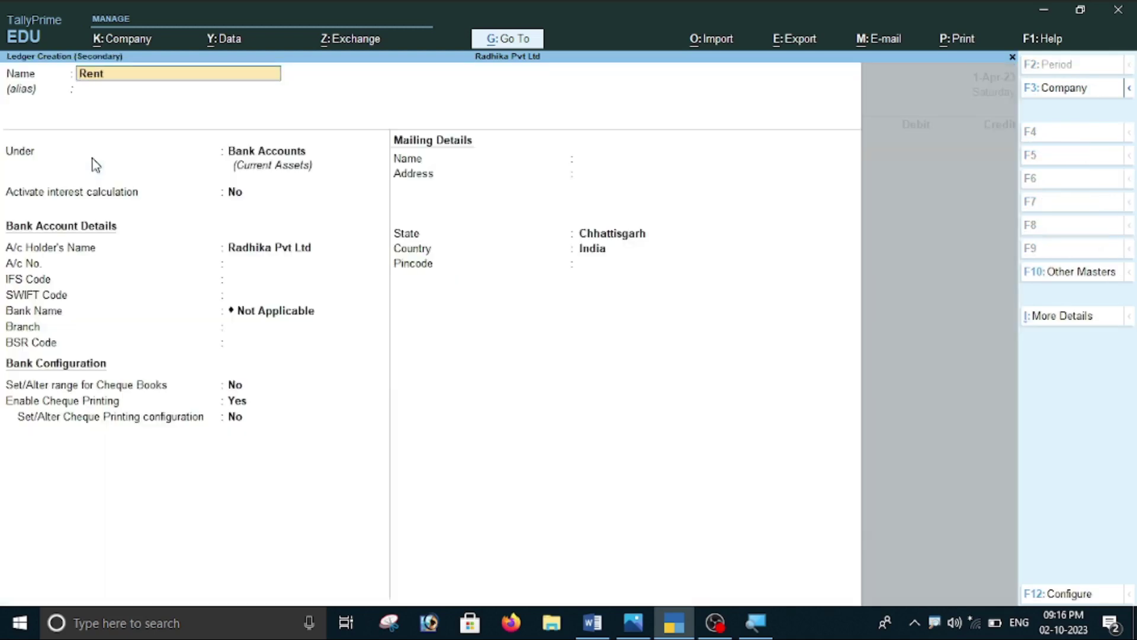
pyautogui.press('Return')
pyautogui.press('Return')
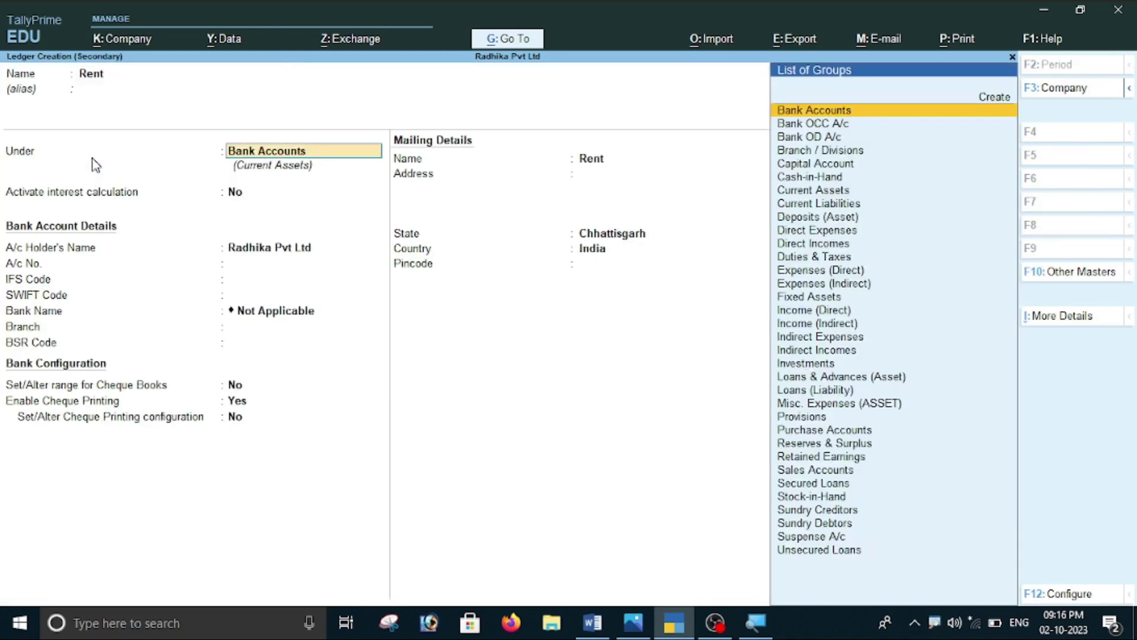
# - Place the Rent ledger under Indirect Incomes, keep the remaining details at their defaults and save it
pyautogui.write('I')
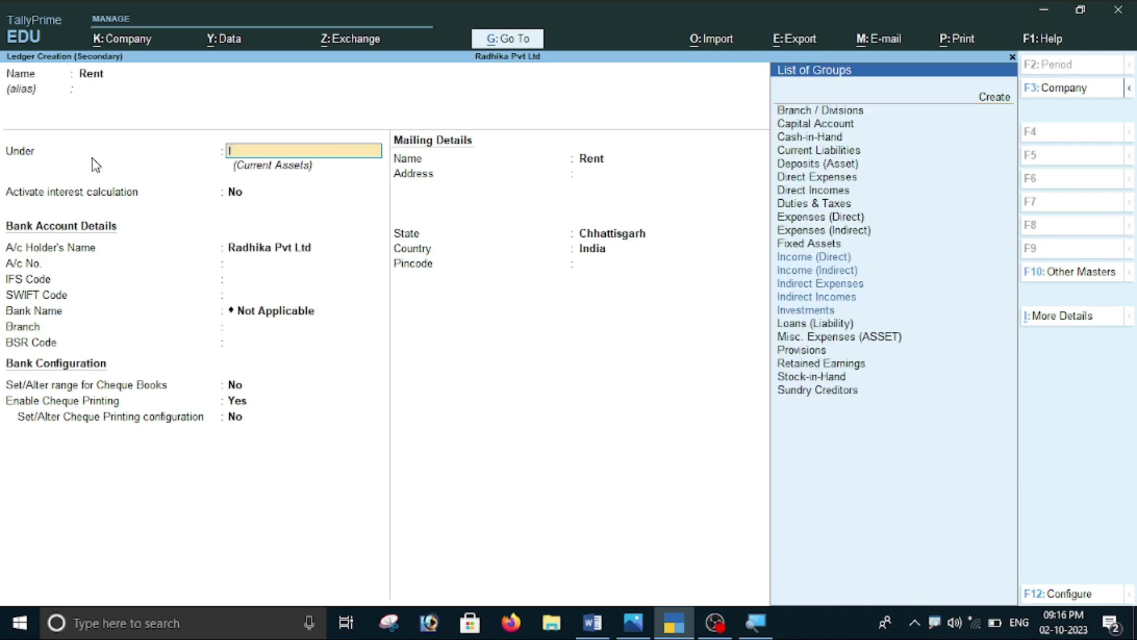
pyautogui.press('Down')
pyautogui.press('Down')
pyautogui.press('Down')
pyautogui.press('Down')
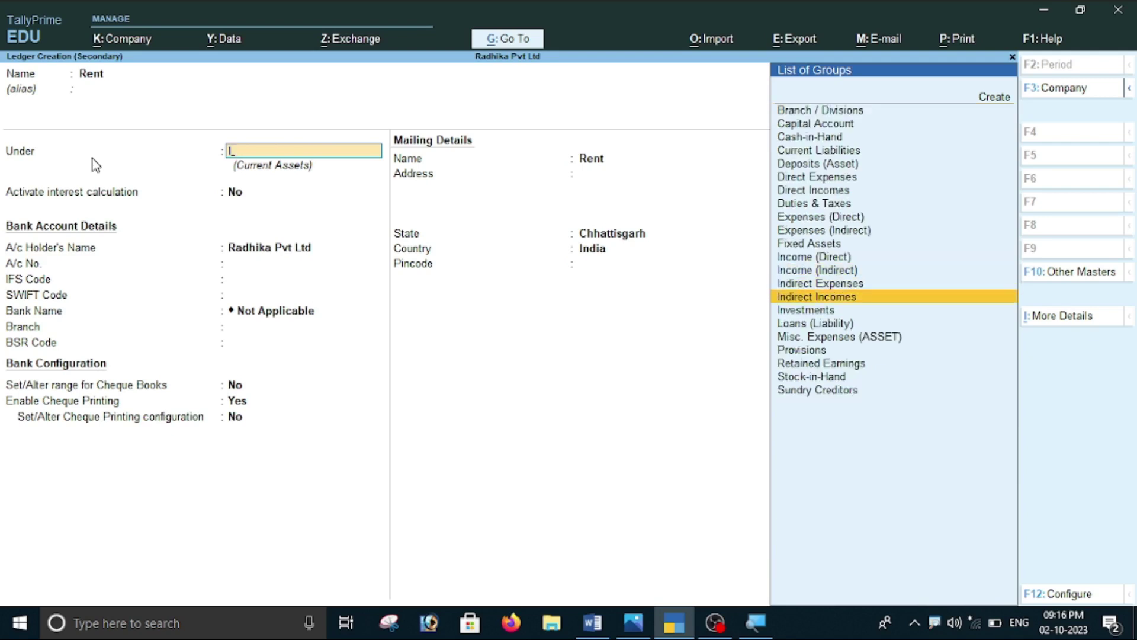
pyautogui.press('Return')
pyautogui.press('Return')
pyautogui.press('Return')
pyautogui.press('Return')
pyautogui.press('Return')
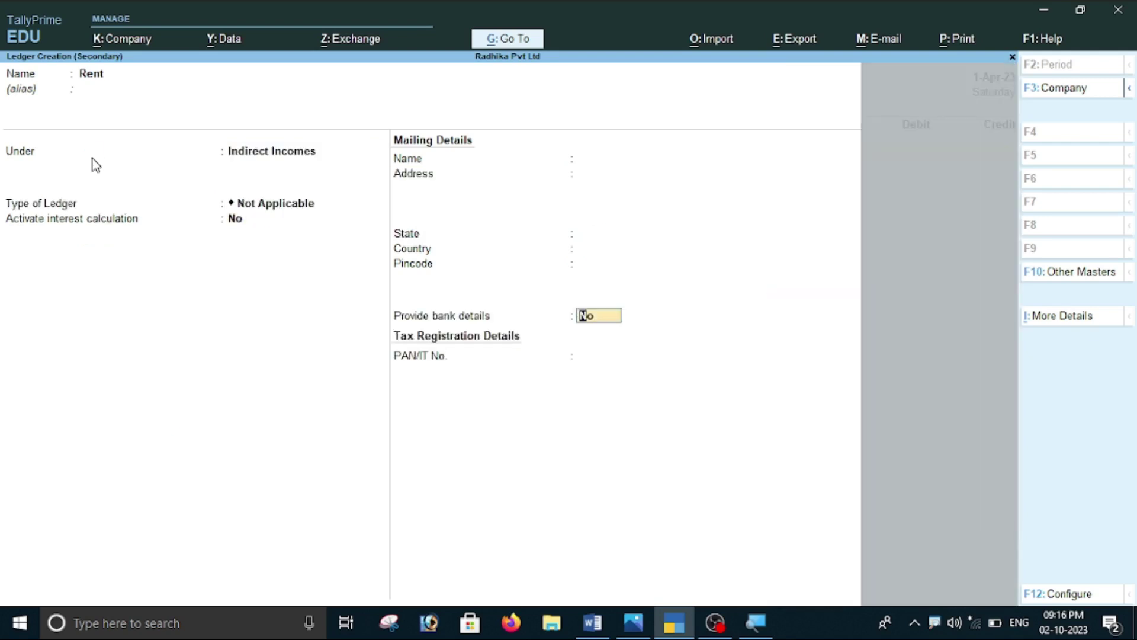
# - Credit the Rent ledger with 1,000 in the fifth Receipt voucher
pyautogui.write('1')
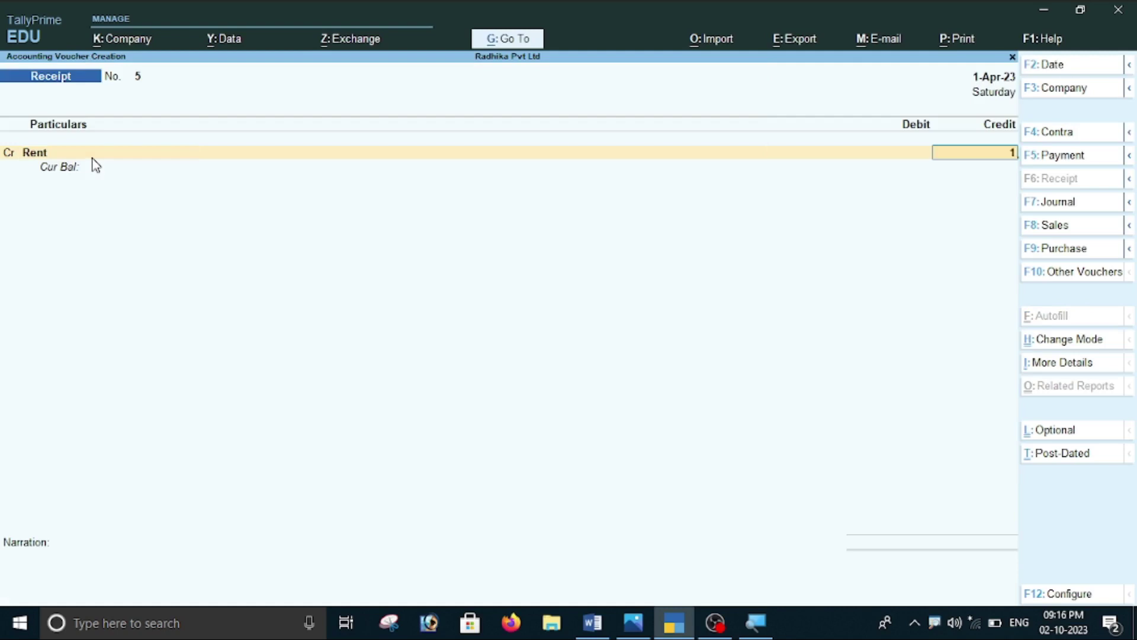
pyautogui.write('000')
pyautogui.press('Return')
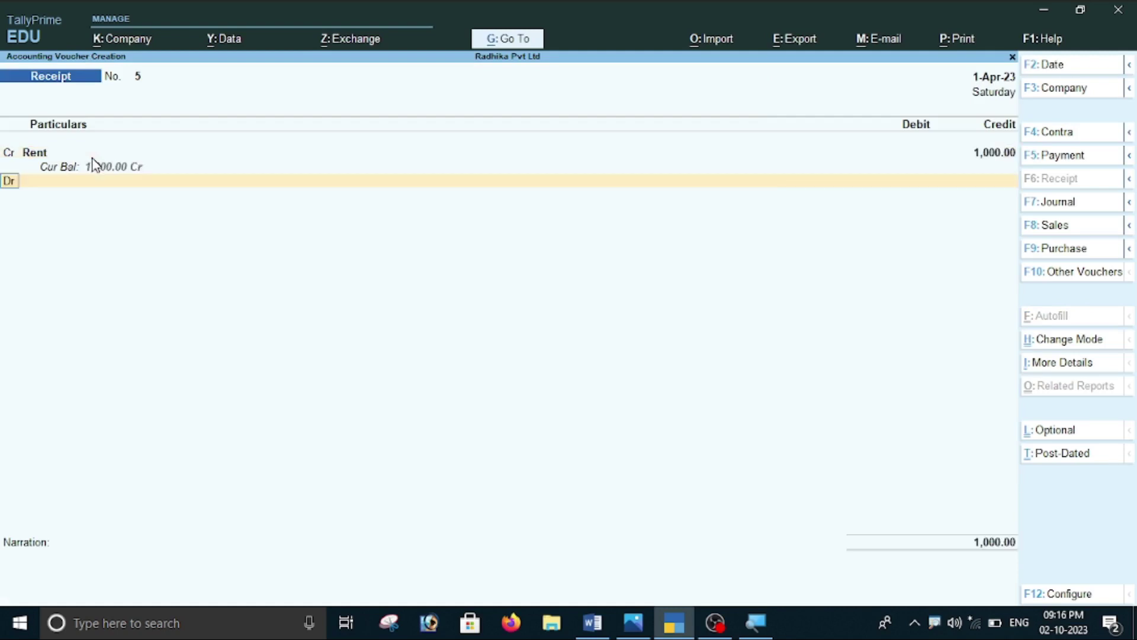
# - Debit Cash for the full rent amount and save the fifth Receipt voucher with a blank narration
pyautogui.press('Down')
pyautogui.press('Down')
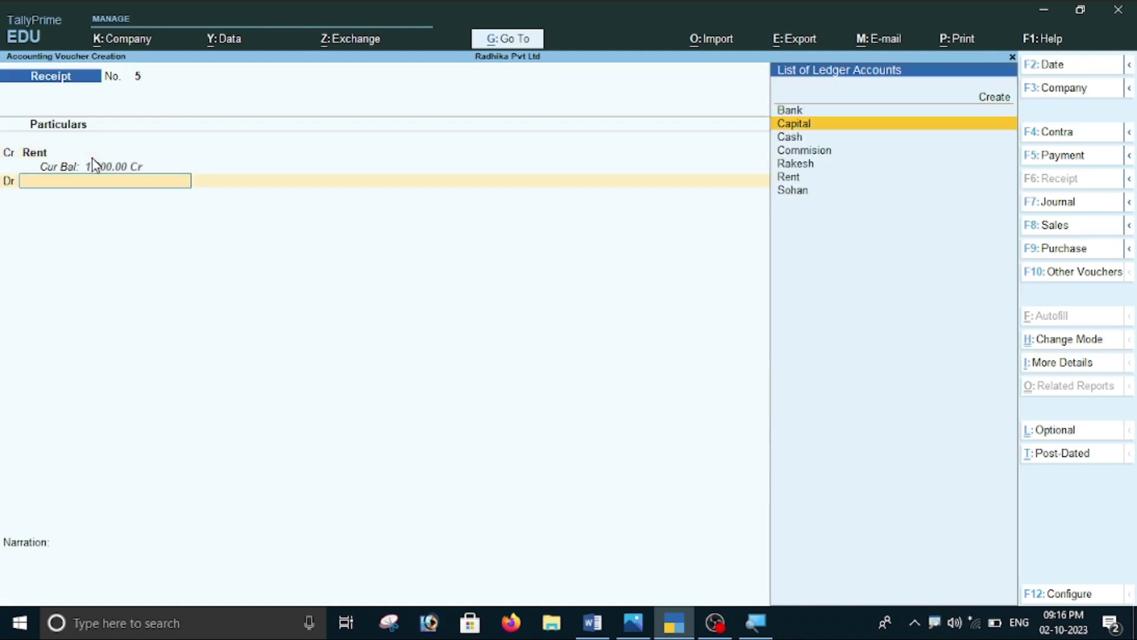
pyautogui.press('Return')
pyautogui.press('Return')
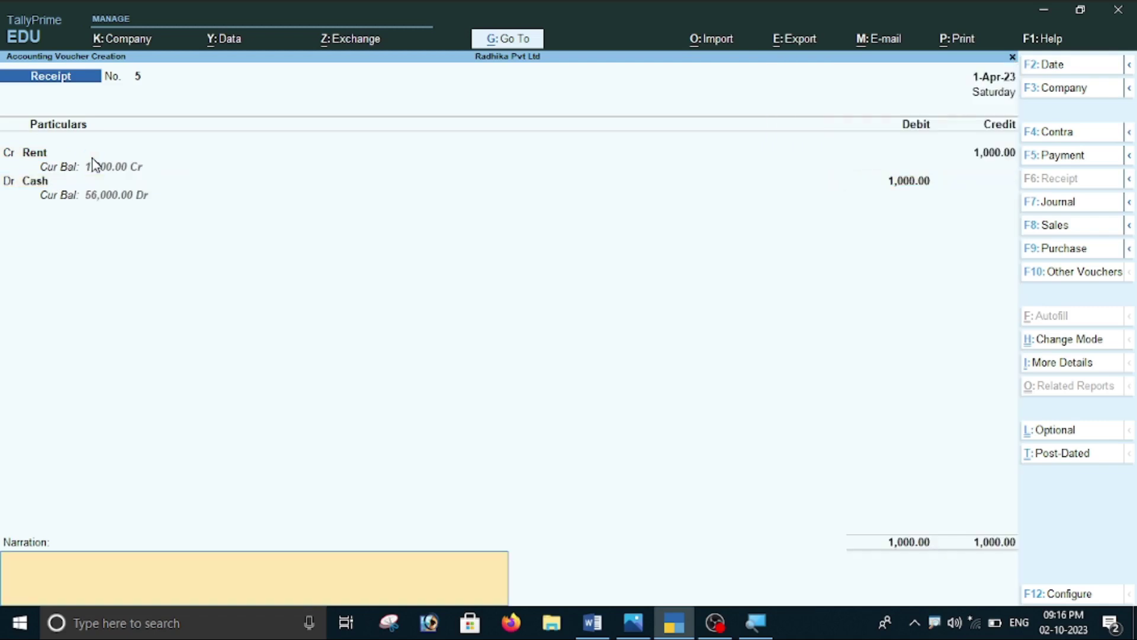
pyautogui.press('Return')
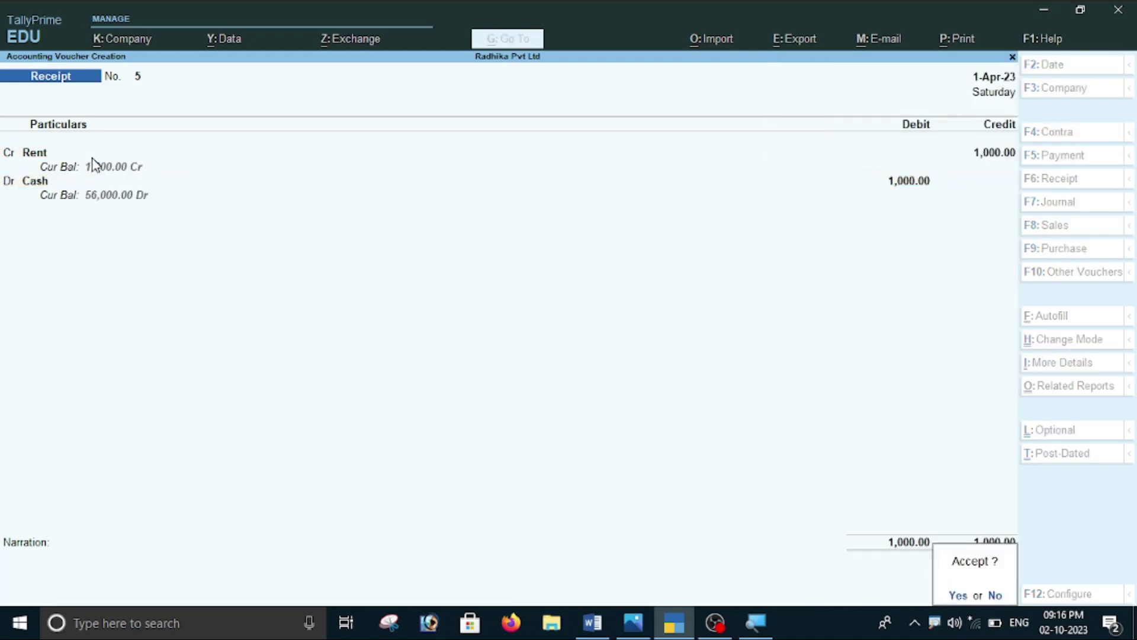
pyautogui.press('Return')
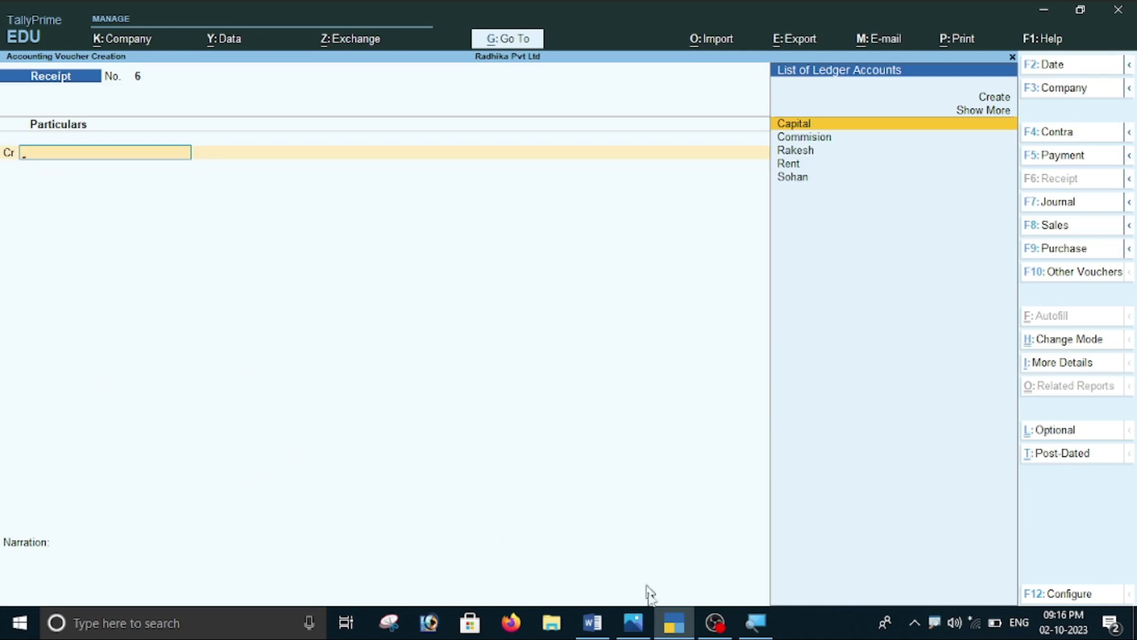
# - Read the sixth example, the machine sale, in Word and check the Real A/c rule in the scanned page in Photos
pyautogui.click(592, 633)
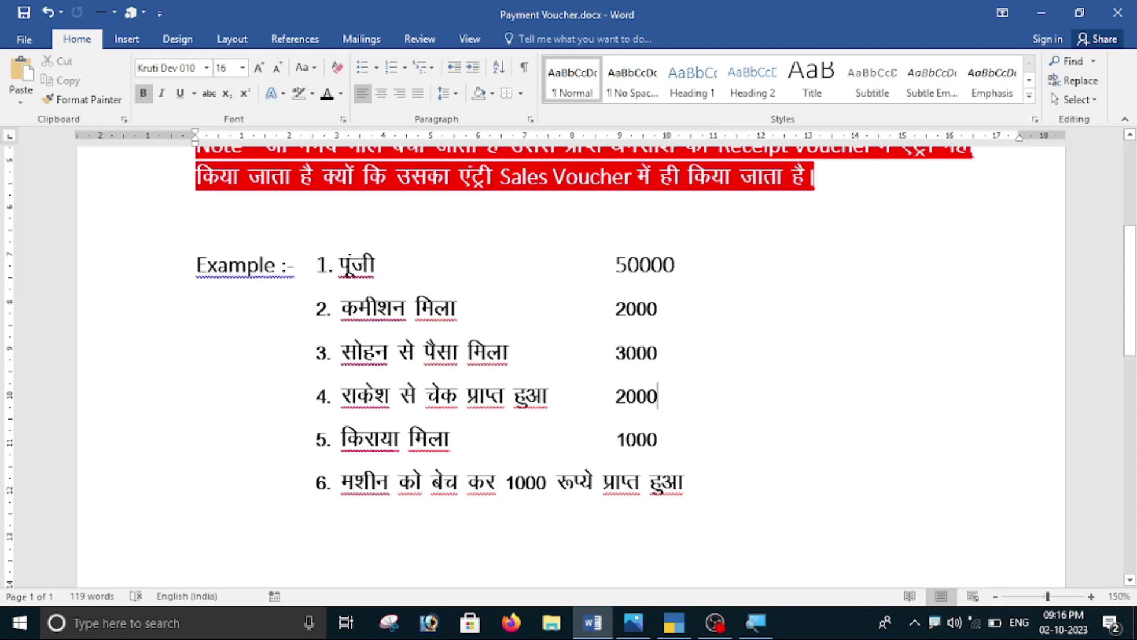
pyautogui.moveTo(260, 490); pyautogui.dragTo(690, 490)
pyautogui.press('Right')
pyautogui.moveTo(344, 491); pyautogui.dragTo(397, 502)
pyautogui.press('Right')
pyautogui.hotkey('shift', 'Left')
pyautogui.hotkey('shift', 'Left')
pyautogui.hotkey('shift', 'Left')
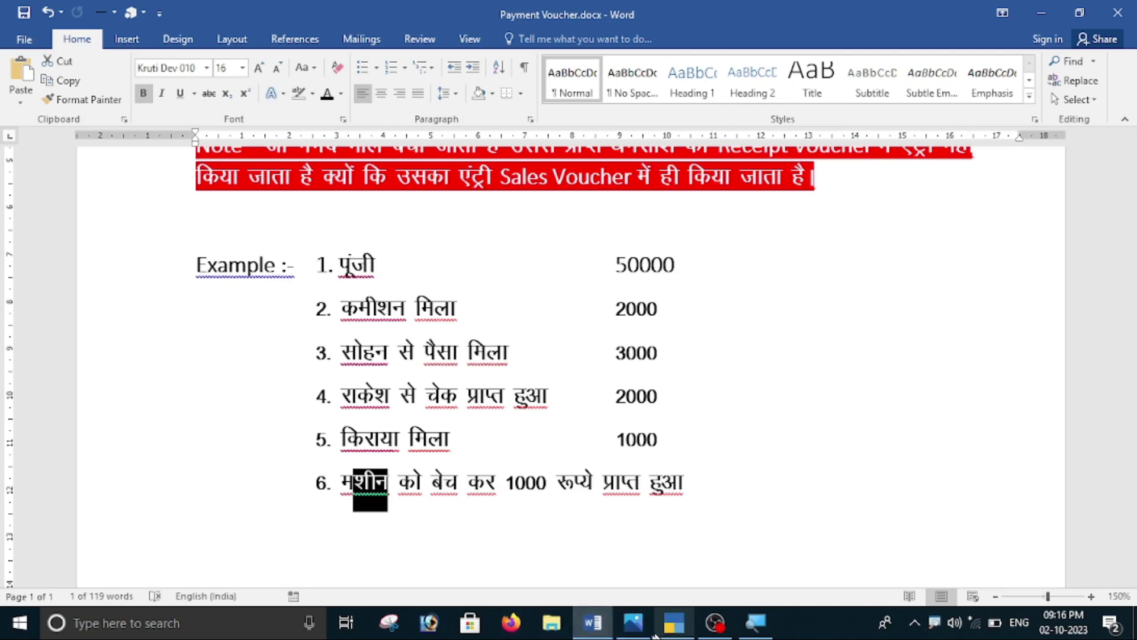
pyautogui.click(631, 624)
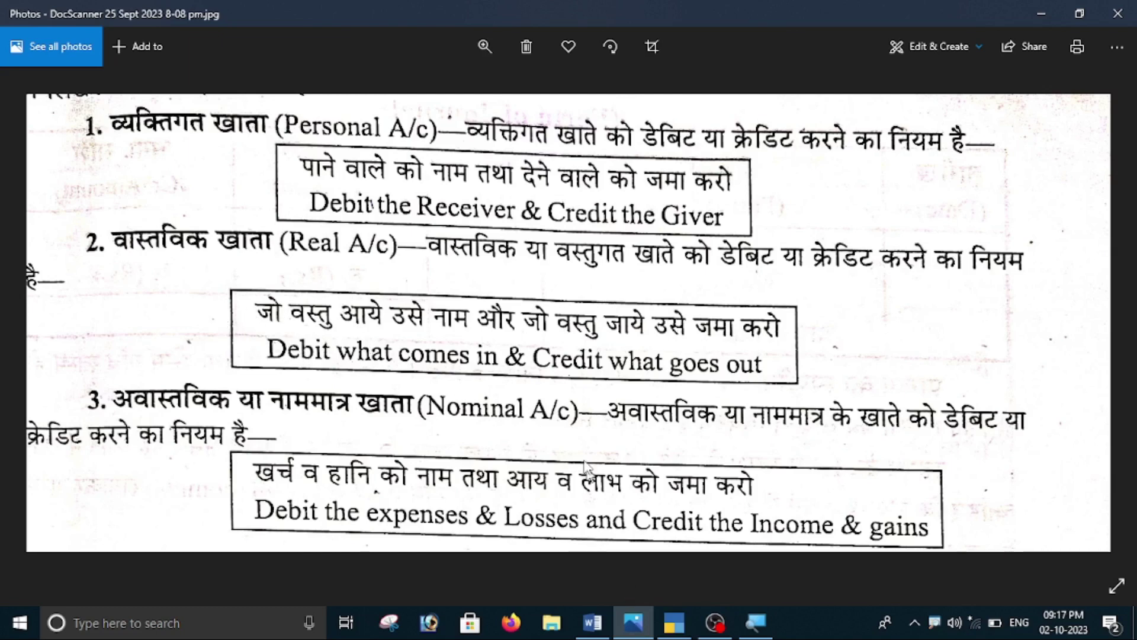
# - Switch to TallyPrime and start a new ledger named Machine under Fixed Assets from the sixth Receipt voucher's credit line
pyautogui.click(674, 632)
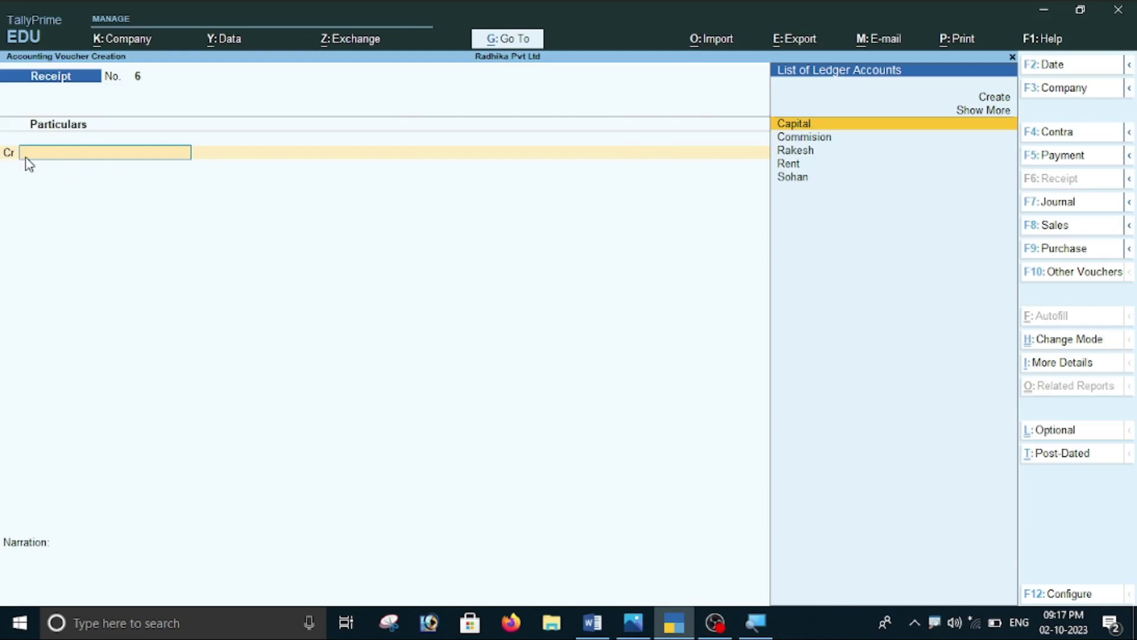
pyautogui.hotkey('alt', 'c')
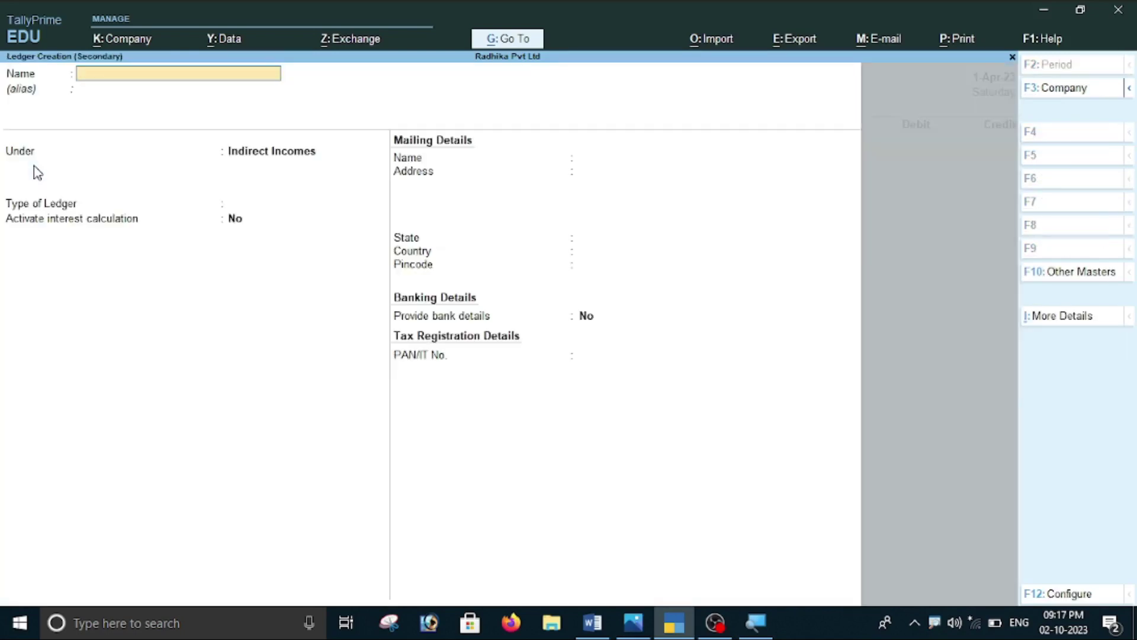
pyautogui.write('Machine')
pyautogui.press('Return')
pyautogui.press('Return')
pyautogui.write('F')
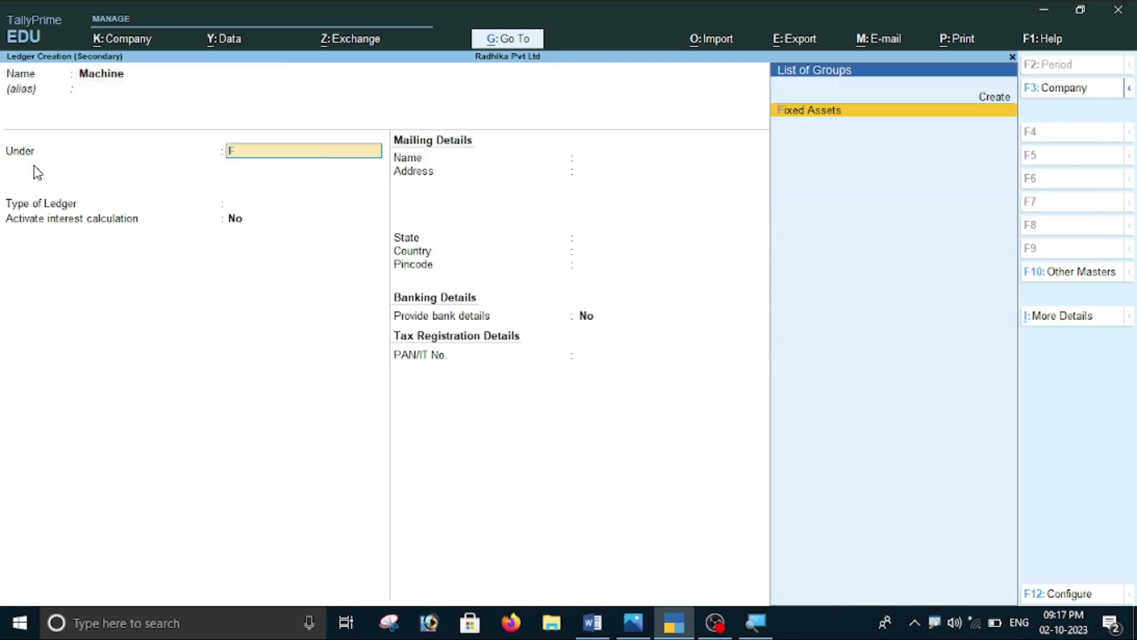
pyautogui.press('Return')
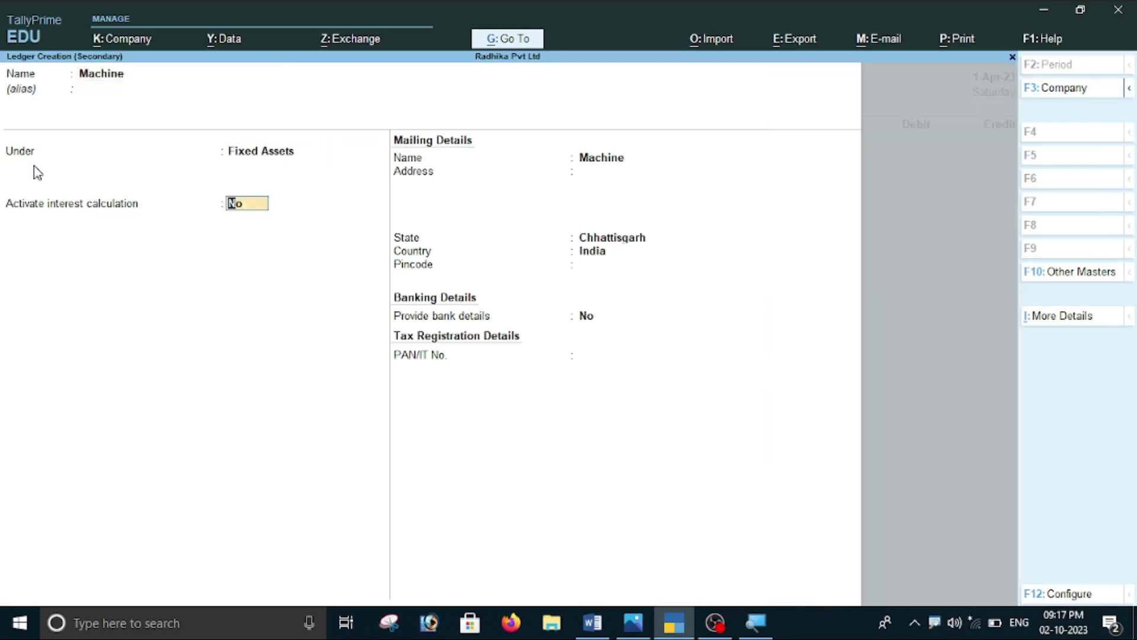
# - Keep the Machine ledger's interest, mailing, bank and tax details at their defaults and save it
pyautogui.press('Return')
pyautogui.press('Return')
pyautogui.press('Return')
pyautogui.press('Return')
pyautogui.press('Return')
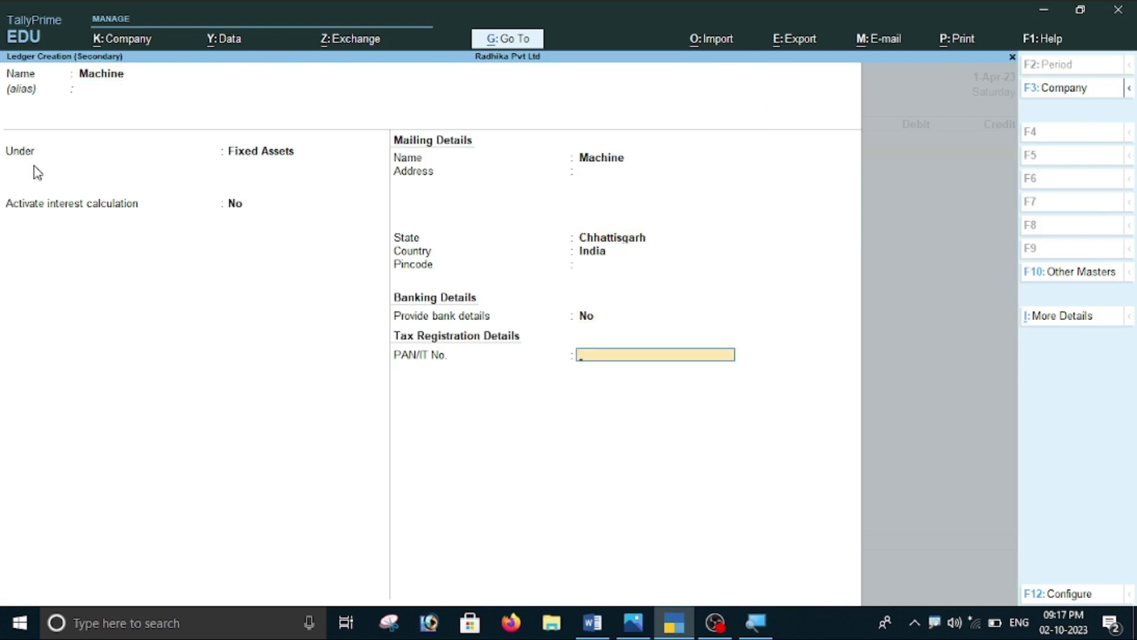
pyautogui.press('Return')
pyautogui.press('Return')
pyautogui.press('Return')
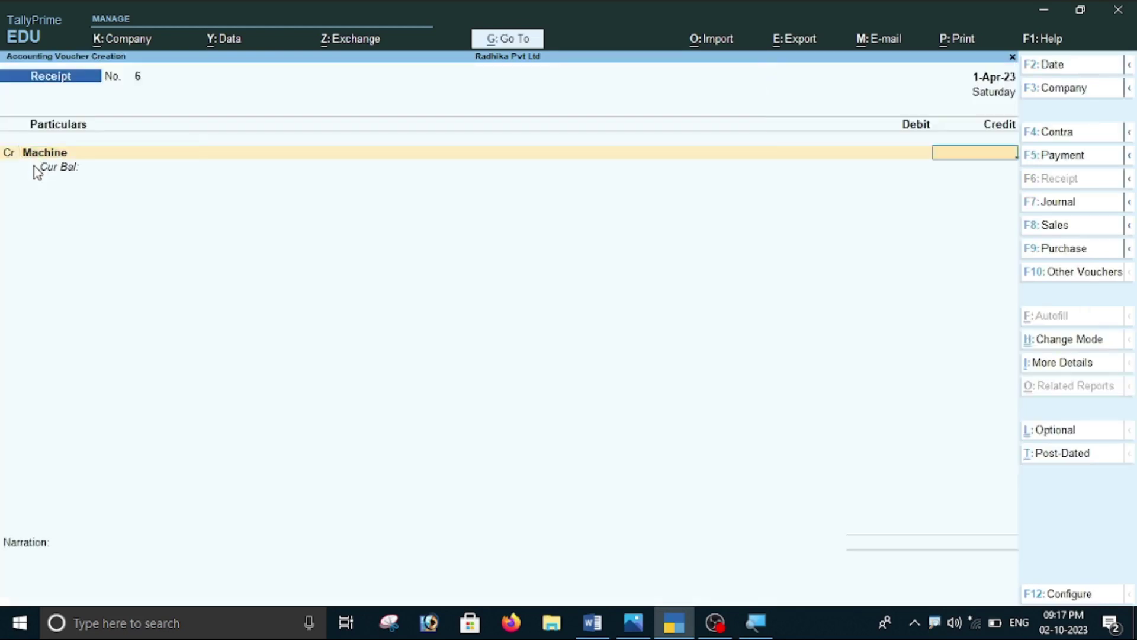
# - Check the machine sale amount in Word and credit the Machine ledger with 1,000 in TallyPrime
pyautogui.click(602, 632)
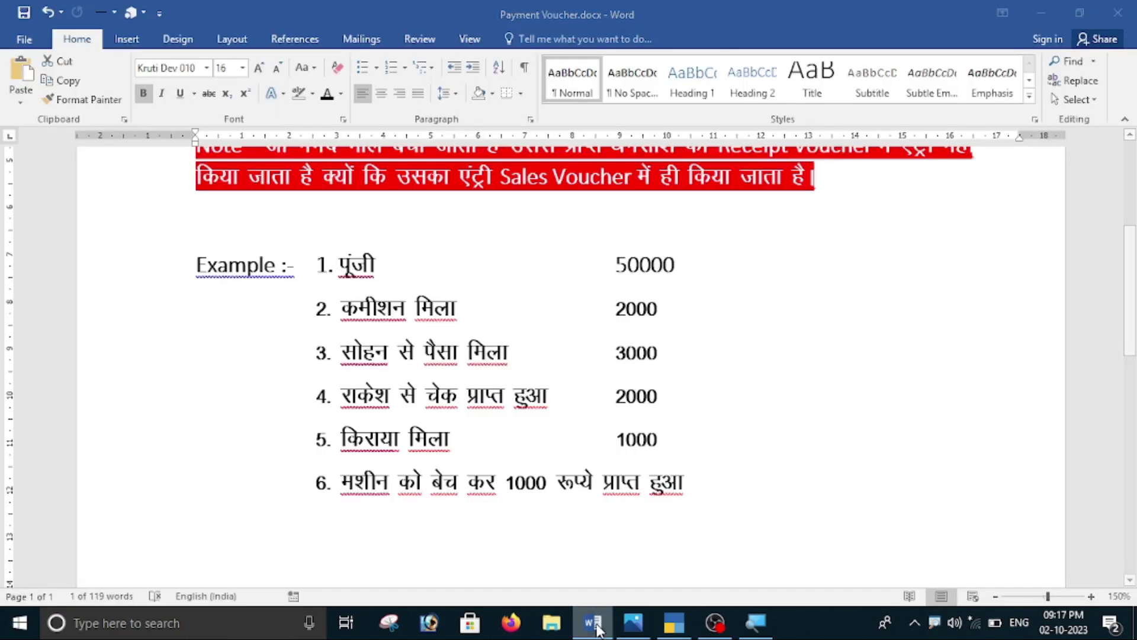
pyautogui.click(597, 627)
pyautogui.write('1000')
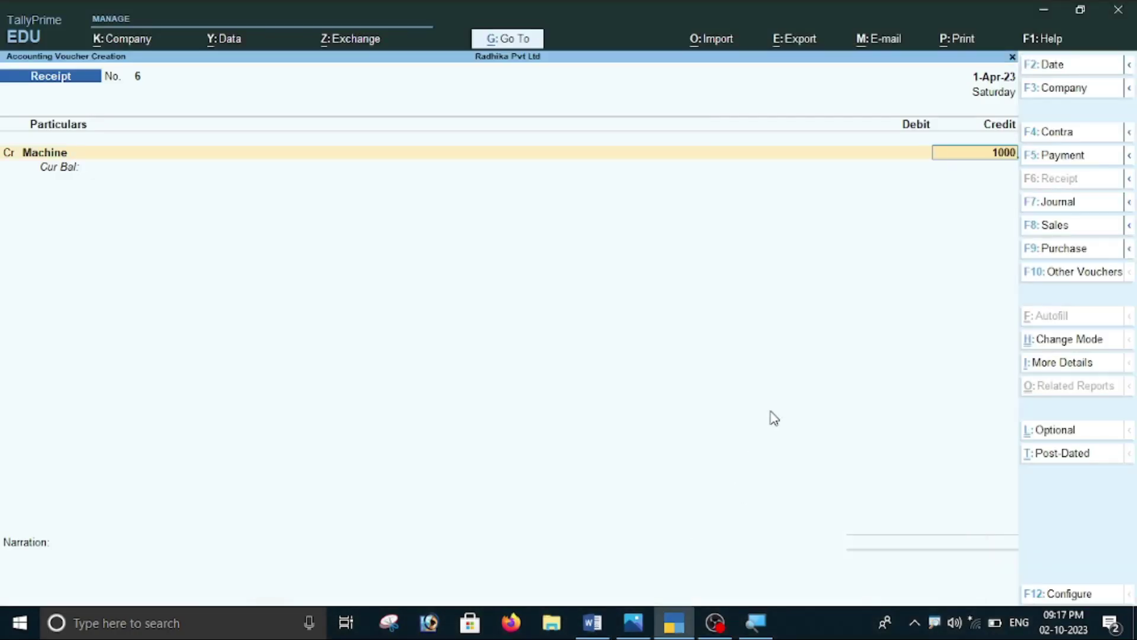
pyautogui.press('Return')
# - Debit Cash for the full machine sale amount and save the sixth Receipt voucher with a blank narration
pyautogui.press('Down')
pyautogui.press('Down')
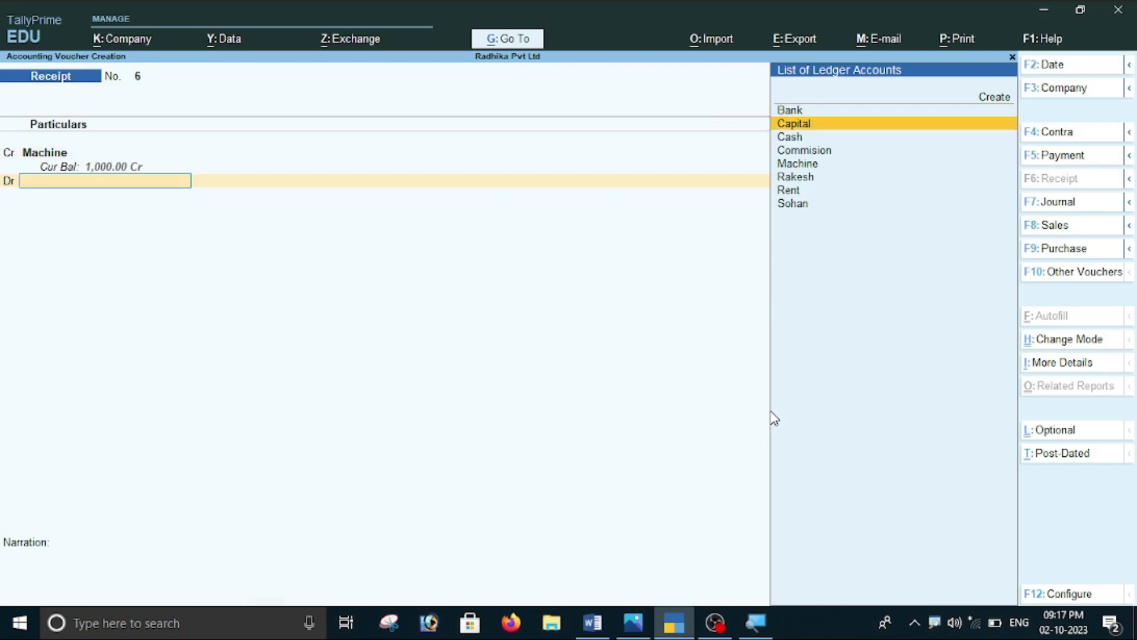
pyautogui.press('Return')
pyautogui.press('Return')
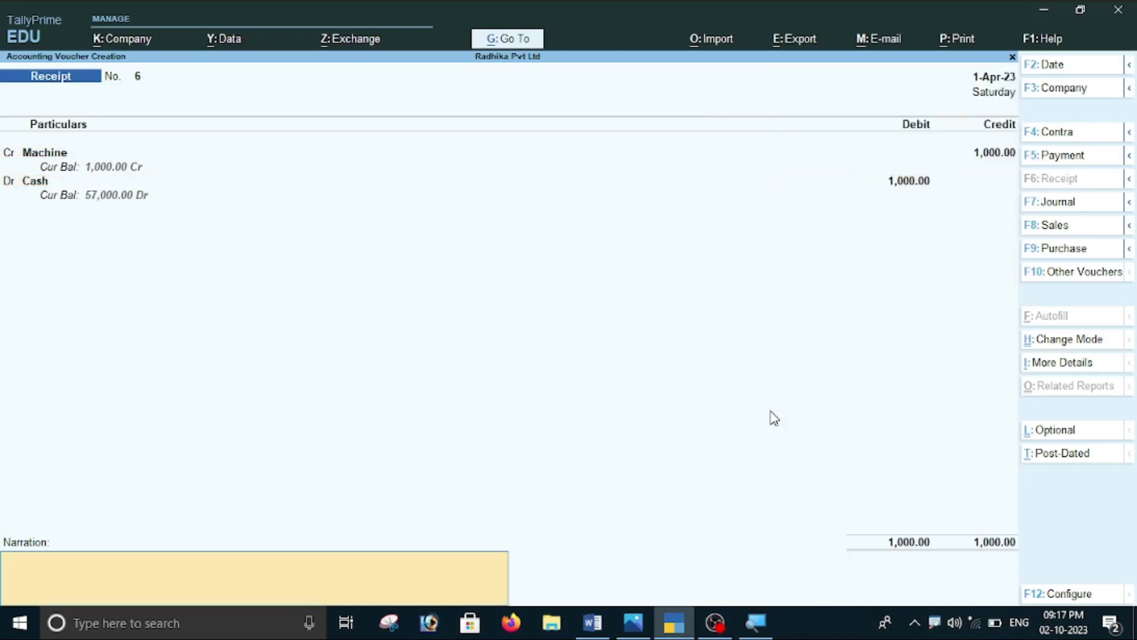
pyautogui.press('Return')
pyautogui.press('Return')
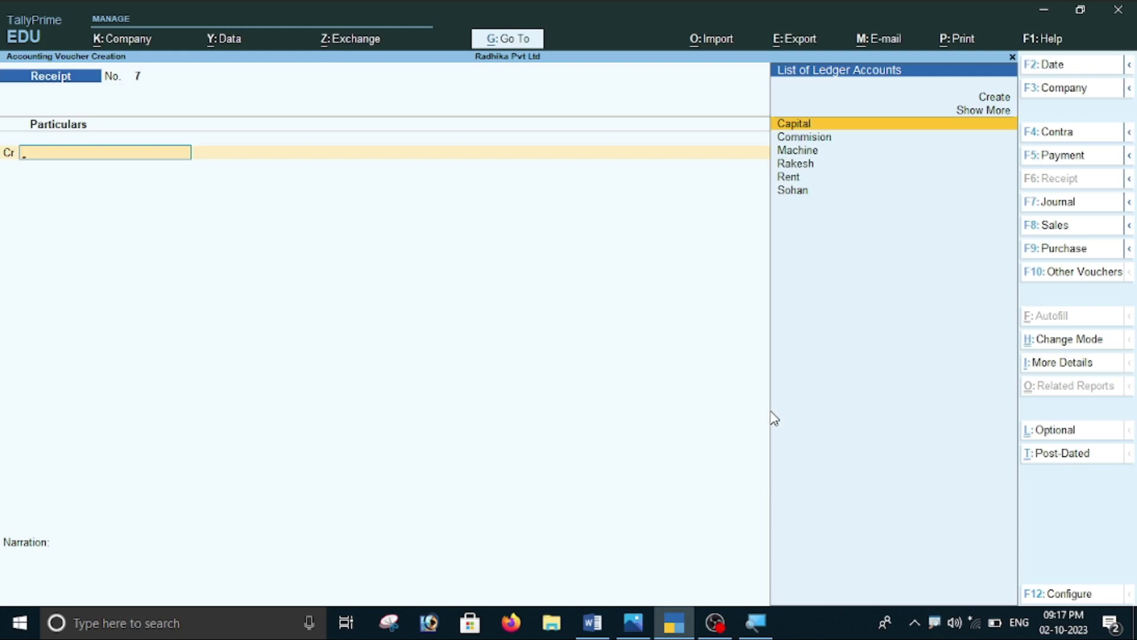
# - Leave voucher entry and open the Balance Sheet from the Gateway of Tally
pyautogui.press('Escape')
pyautogui.press('Down')
pyautogui.press('Down')
pyautogui.press('Down')
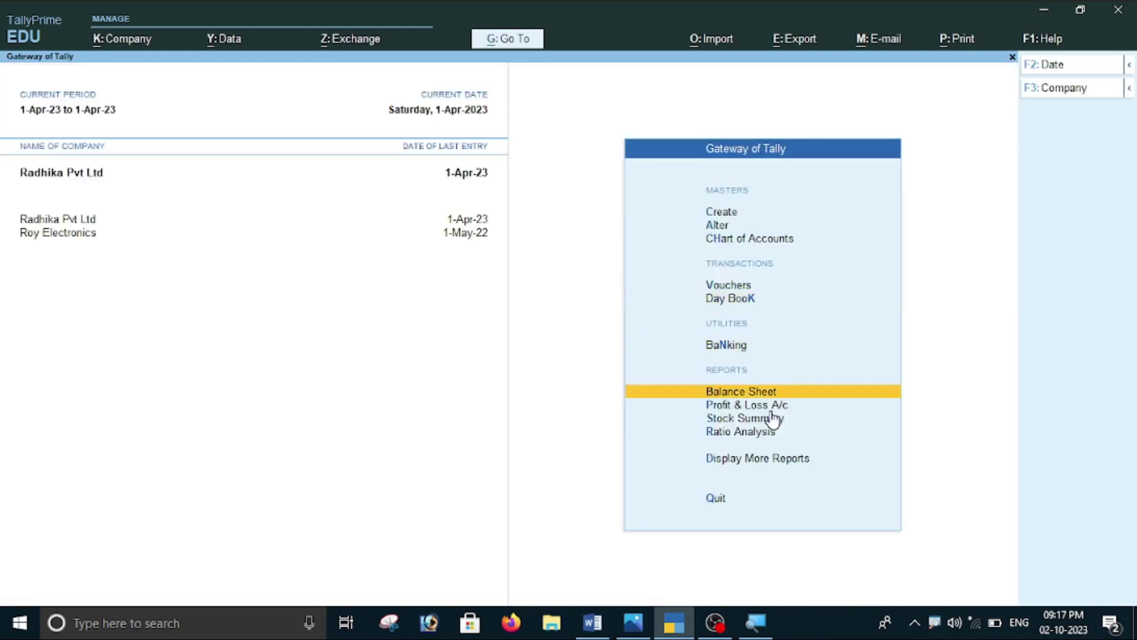
pyautogui.press('Return')
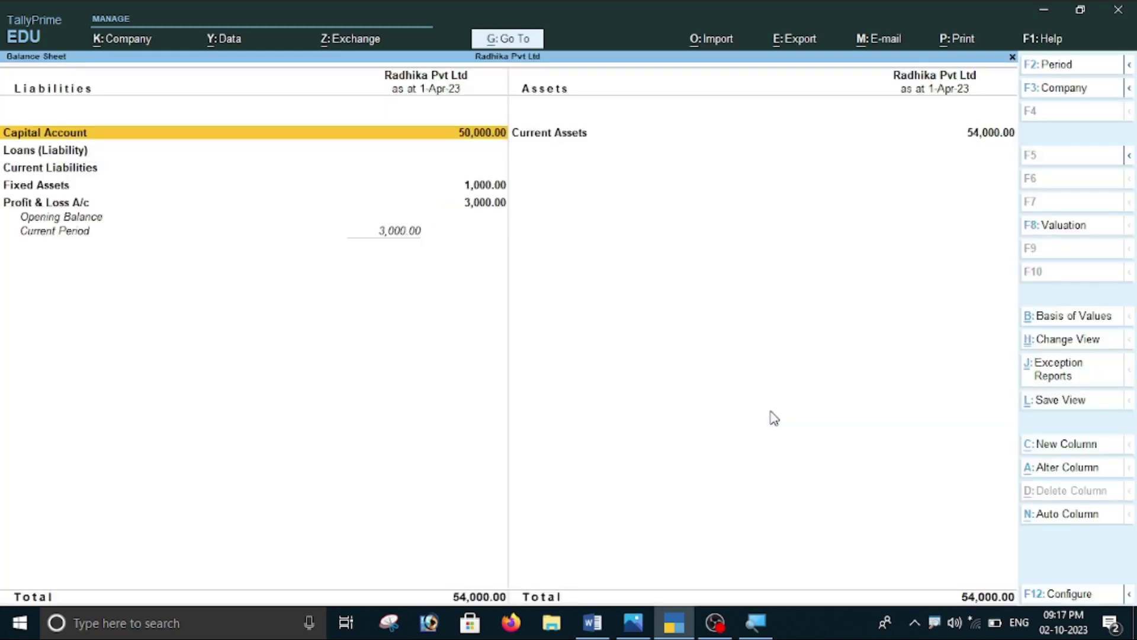
# - Drill down from Current Assets in the Balance Sheet to the Cash ledger's vouchers under Cash-in-Hand
pyautogui.press('Right')
pyautogui.press('Return')
pyautogui.press('Down')
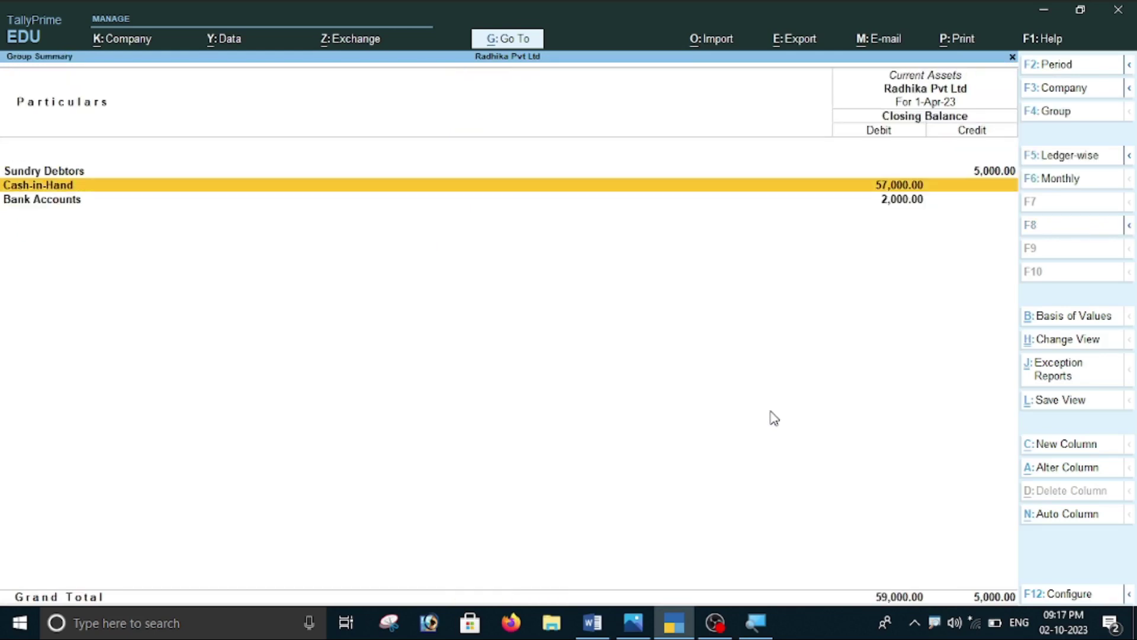
pyautogui.press('Down')
pyautogui.press('Up')
pyautogui.press('Return')
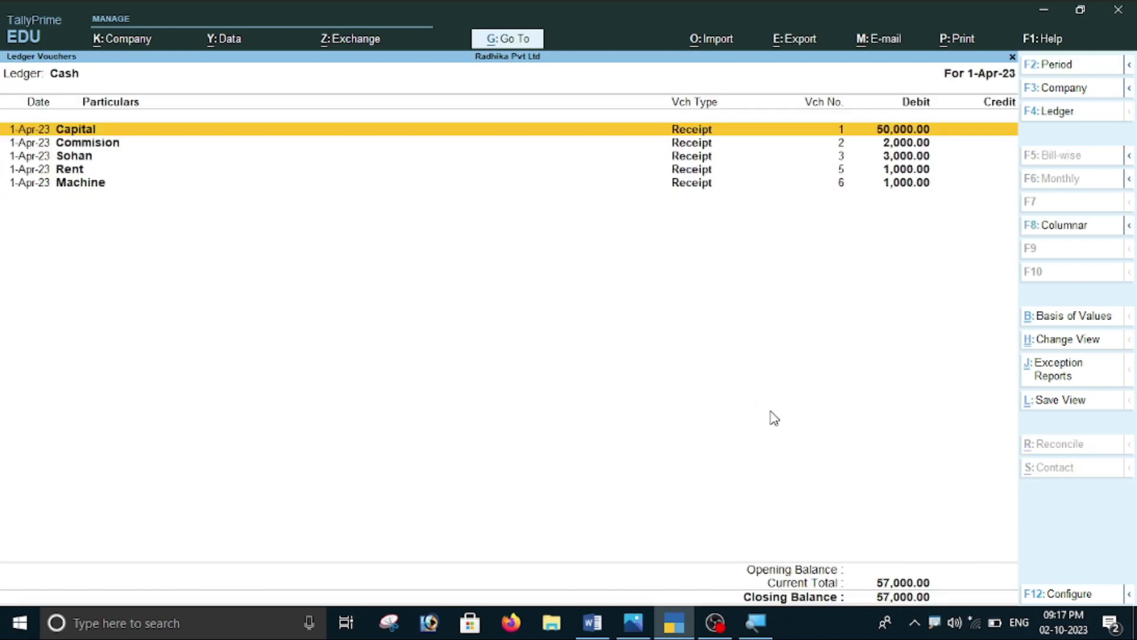
# - Review the receipt entries in the Cash ledger and return to the Current Assets group summary
pyautogui.press('Down')
pyautogui.press('Down')
pyautogui.press('Down')
pyautogui.press('Down')
pyautogui.press('Up')
pyautogui.press('Up')
pyautogui.press('Up')
pyautogui.press('Up')
pyautogui.press('F6')
pyautogui.press('Escape')
pyautogui.press('Escape')
pyautogui.press('Escape')
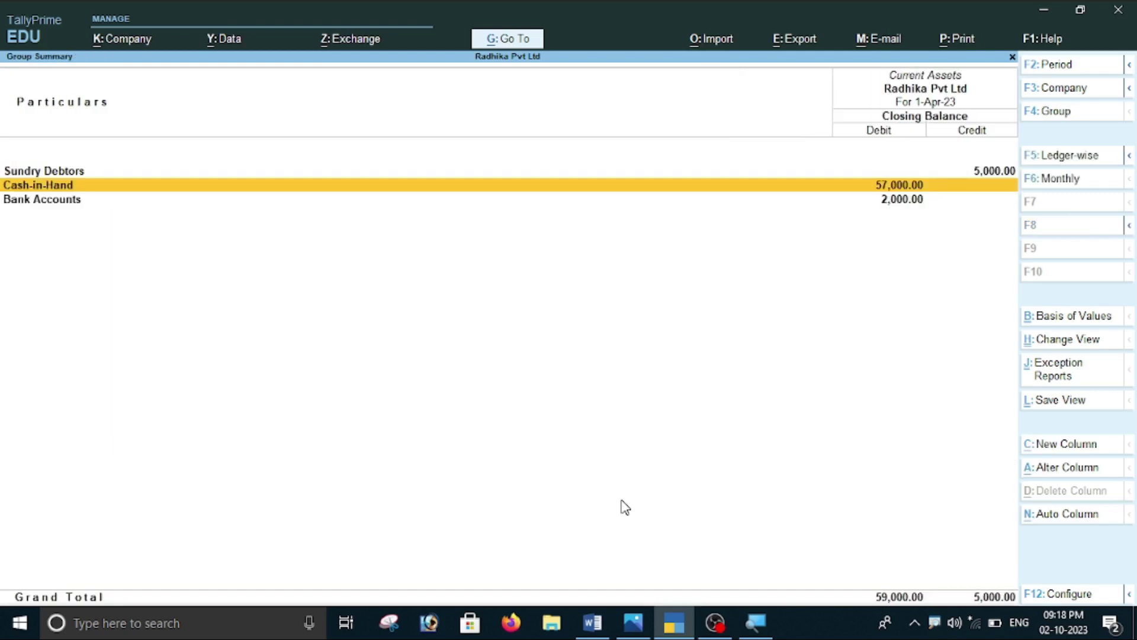
# - Review the Current Assets groups and the party balances under Sundry Debtors, and return to the Gateway of Tally
pyautogui.press('Return')
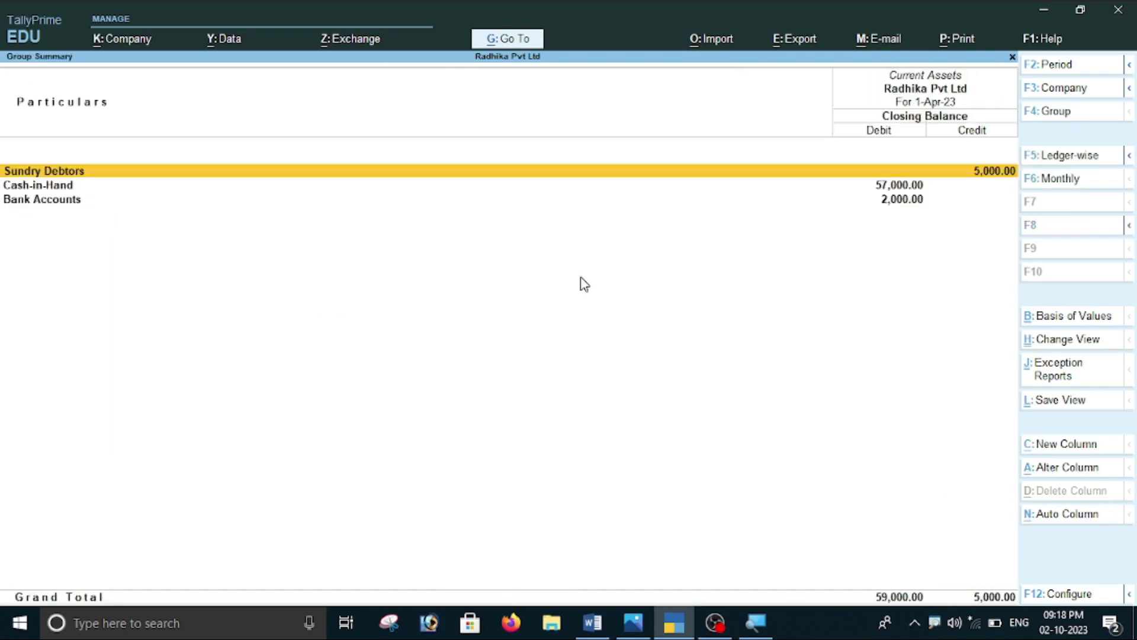
pyautogui.press('Down')
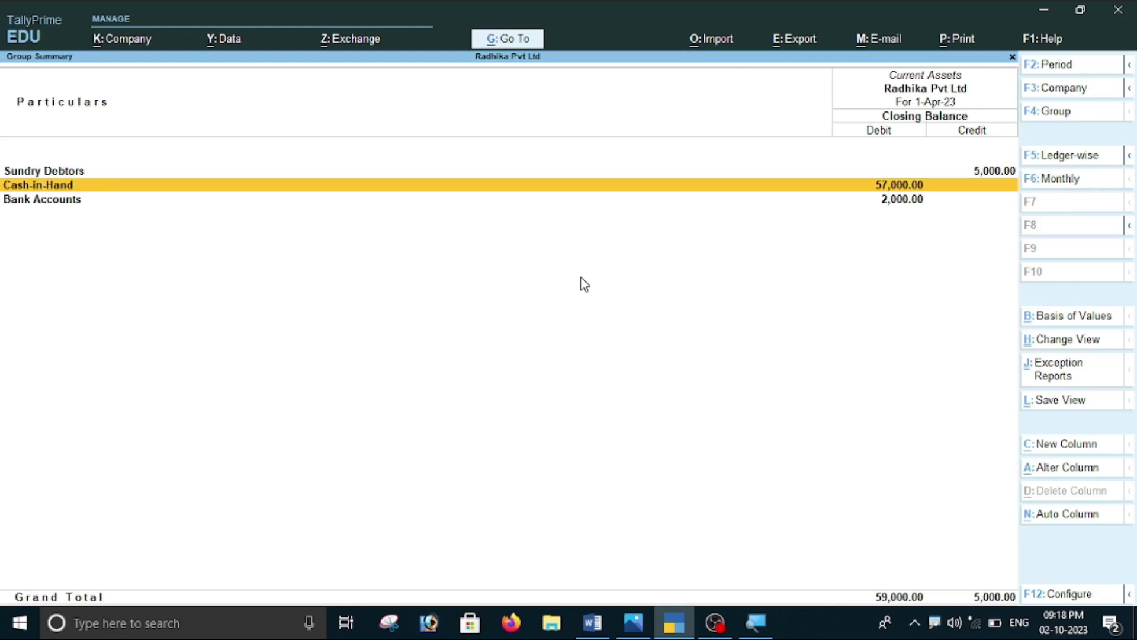
pyautogui.press('Down')
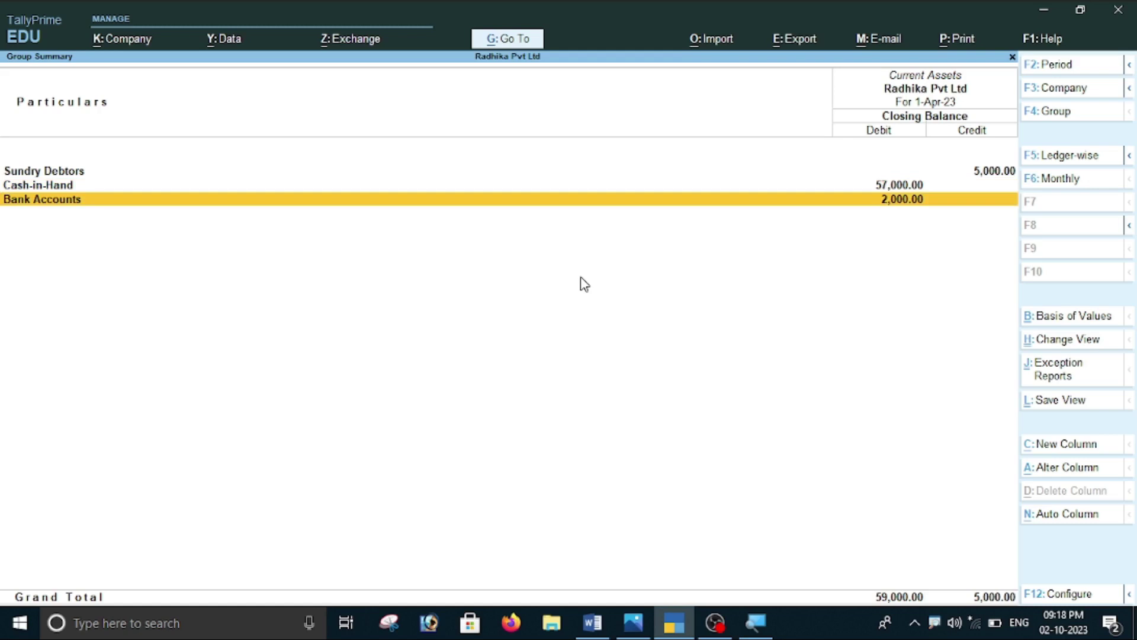
pyautogui.press('Up')
pyautogui.press('Up')
pyautogui.press('Return')
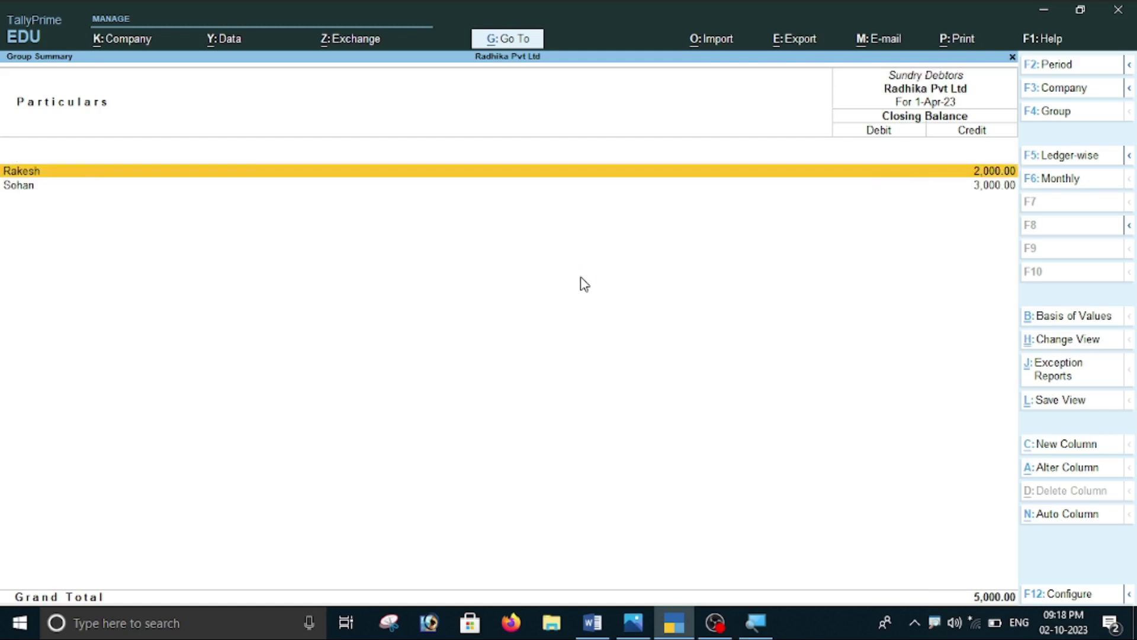
pyautogui.press('Escape')
pyautogui.press('Escape')
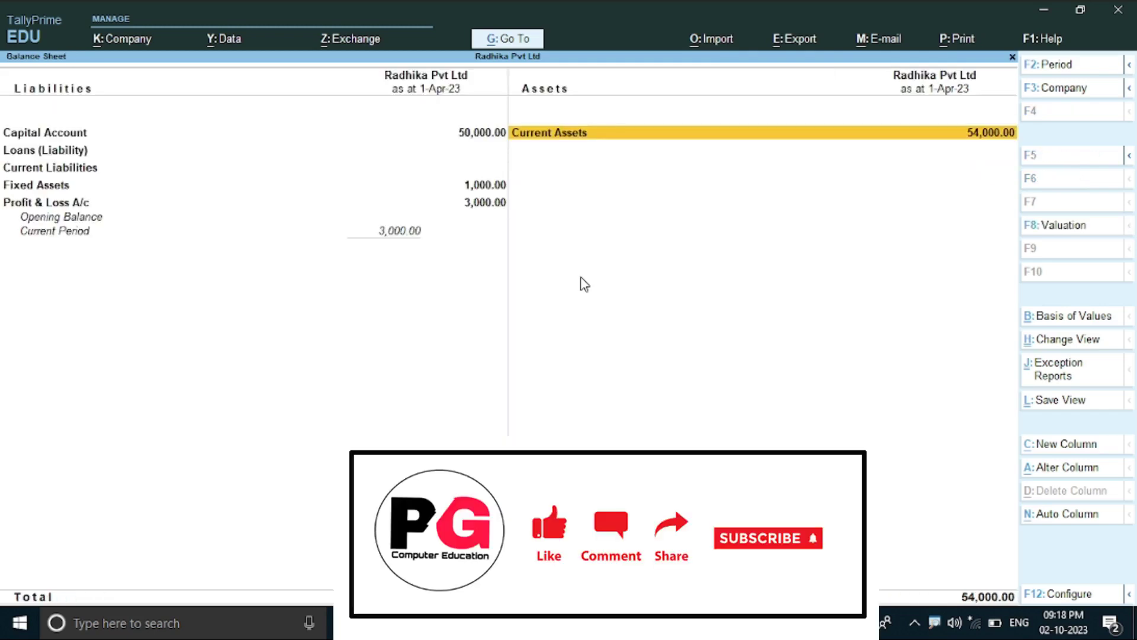
pyautogui.press('Escape')
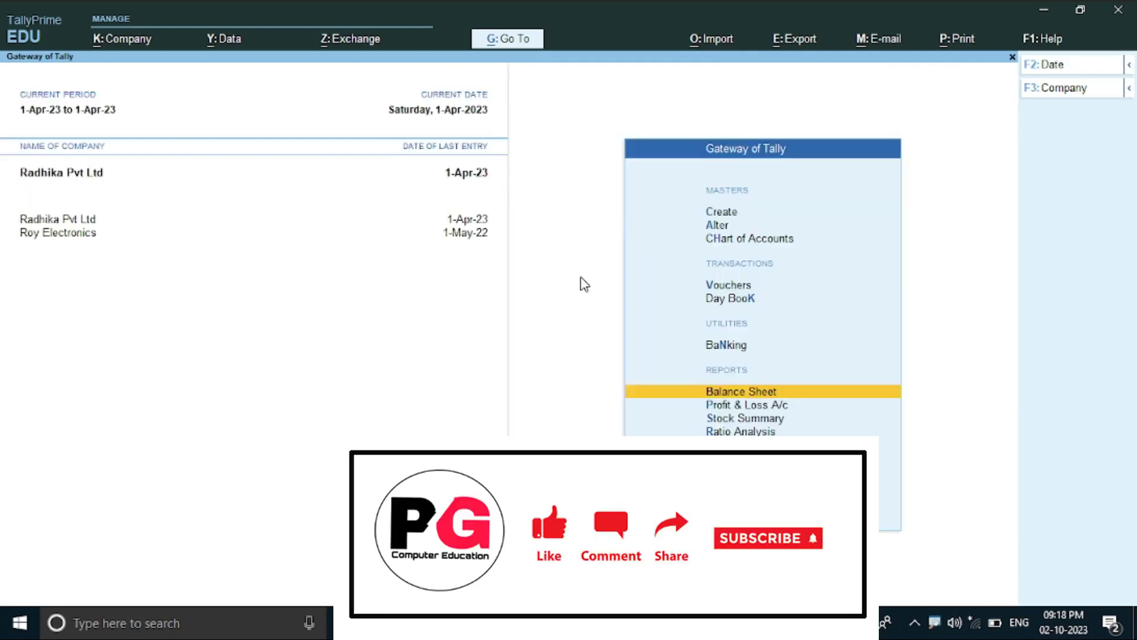